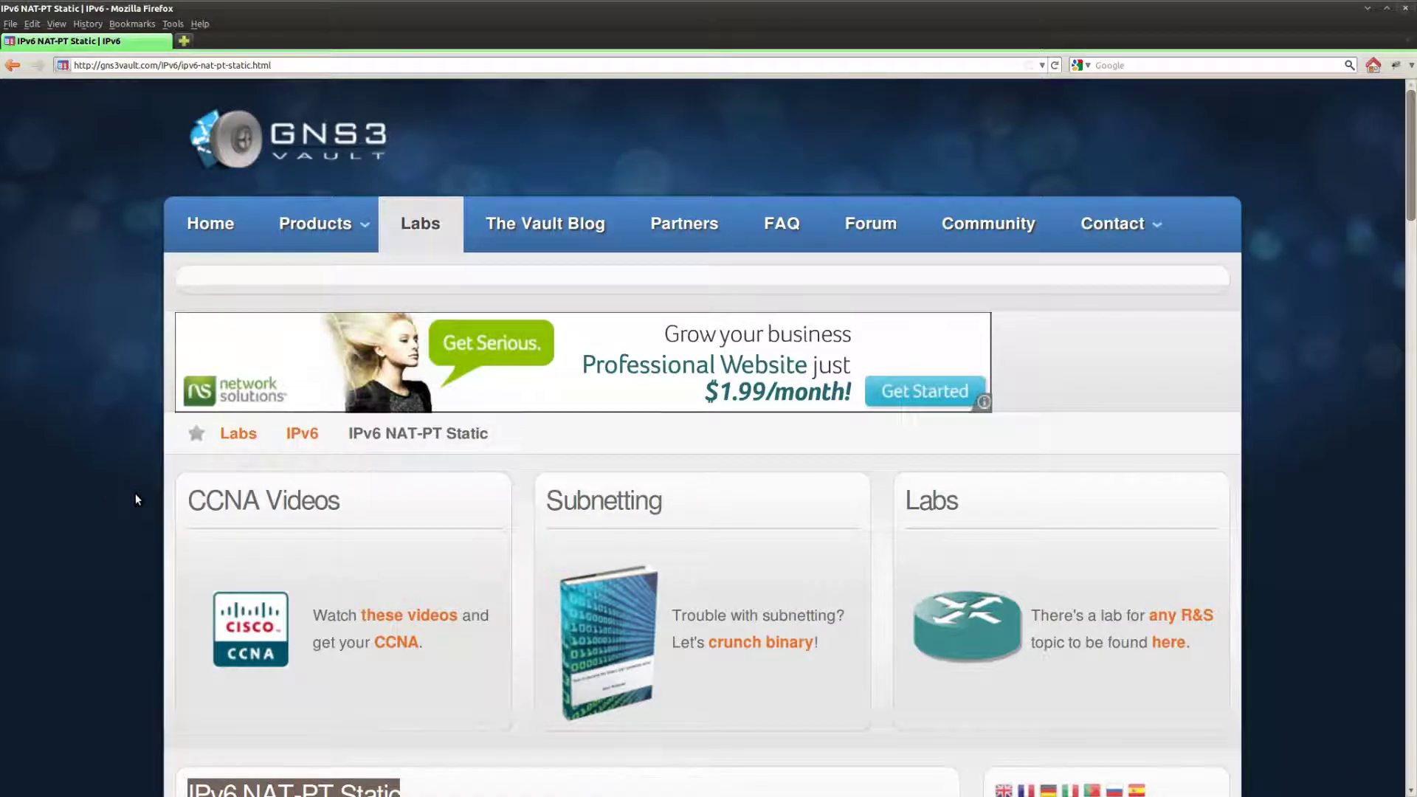
Step: Read the IPv6 NAT-PT Static heading and Goal section on the GNS3 Vault lab page
{"action": "scroll", "coordinate": [135, 493], "scroll_direction": "down", "scroll_amount": 10}
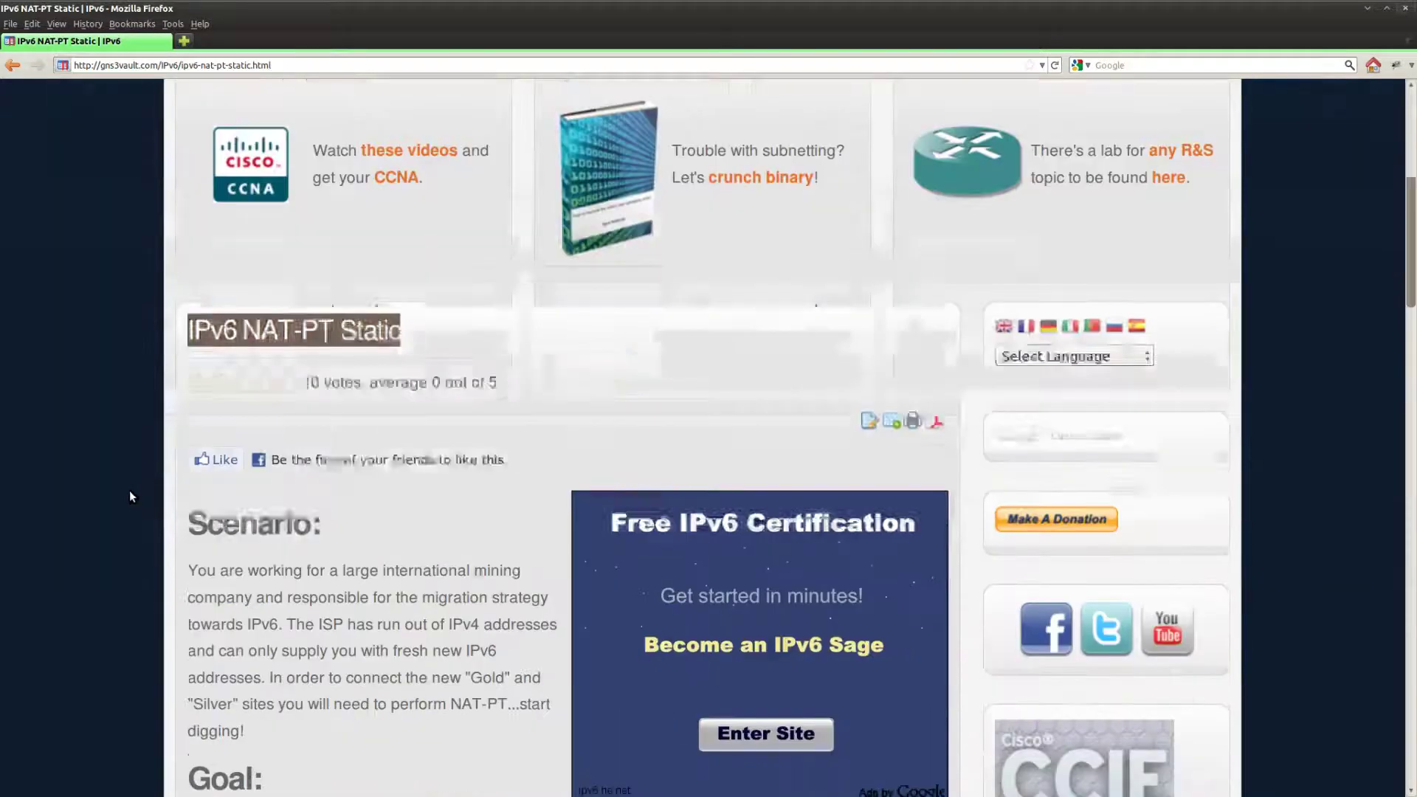
{"action": "left_click", "coordinate": [341, 286]}
{"action": "left_click_drag", "start_coordinate": [189, 263], "coordinate": [404, 264]}
{"action": "scroll", "coordinate": [145, 427], "scroll_direction": "down", "scroll_amount": 9}
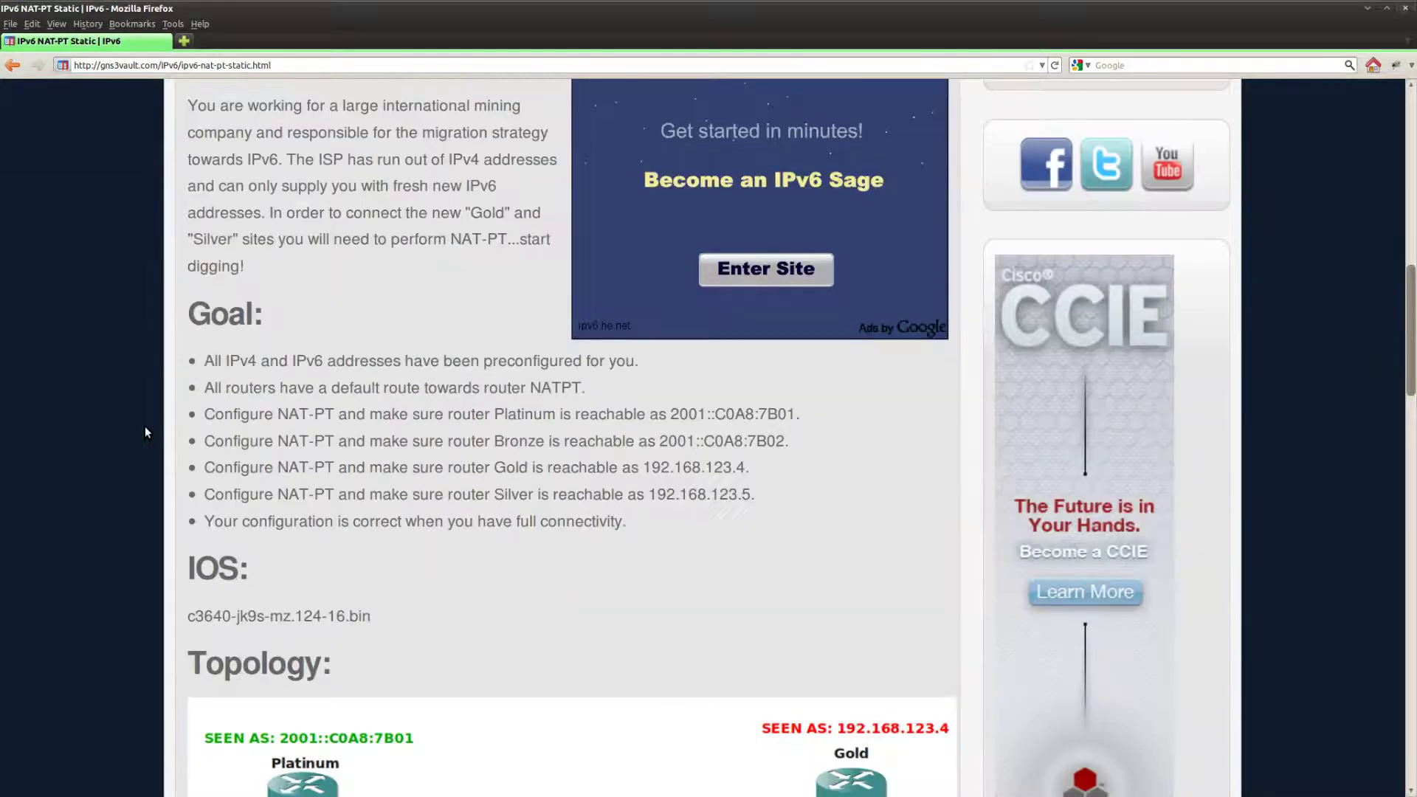
{"action": "scroll", "coordinate": [145, 427], "scroll_direction": "up", "scroll_amount": 5}
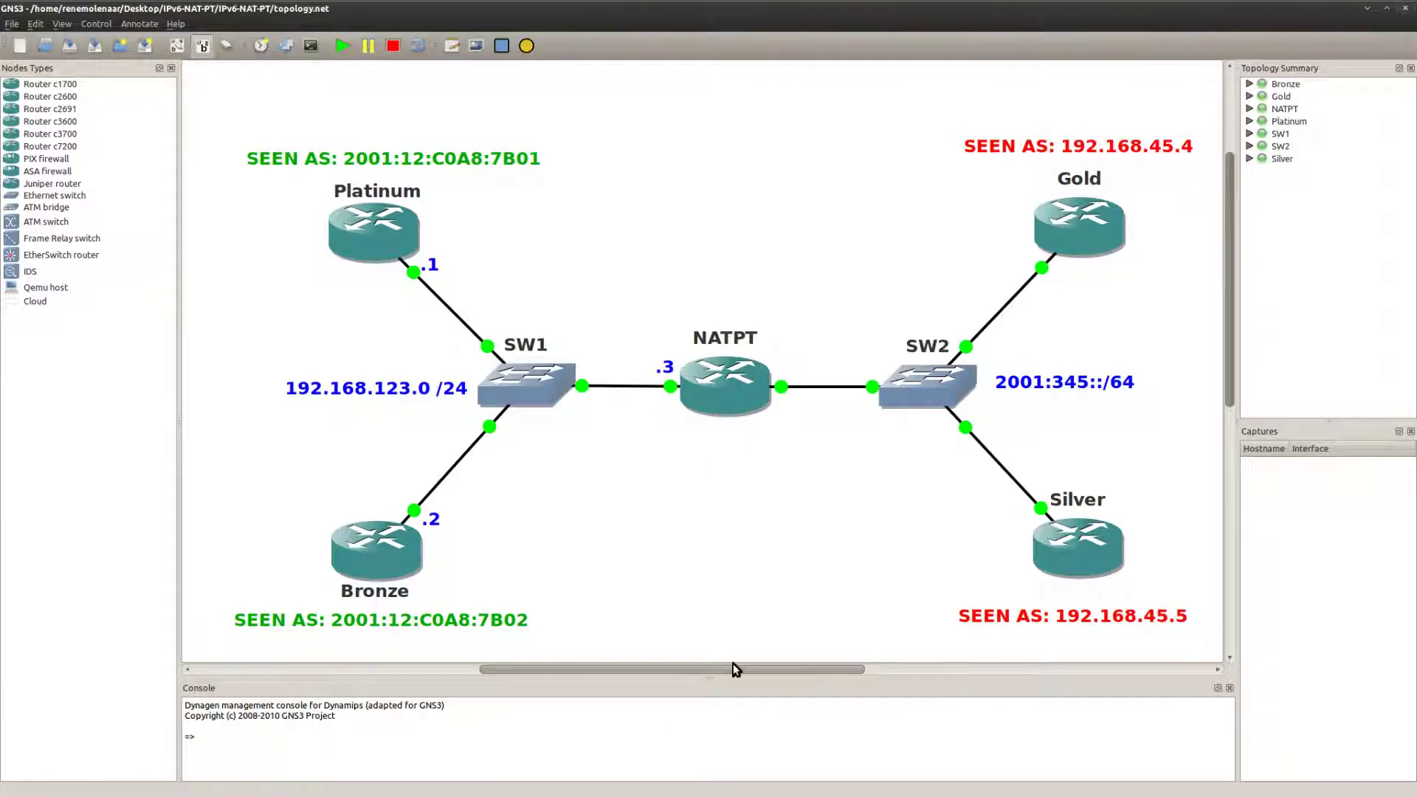
{"action": "mouse_move", "coordinate": [735, 669]}
{"action": "left_mouse_down"}
{"action": "mouse_move", "coordinate": [747, 672]}
{"action": "mouse_move", "coordinate": [737, 651]}
{"action": "left_mouse_up"}
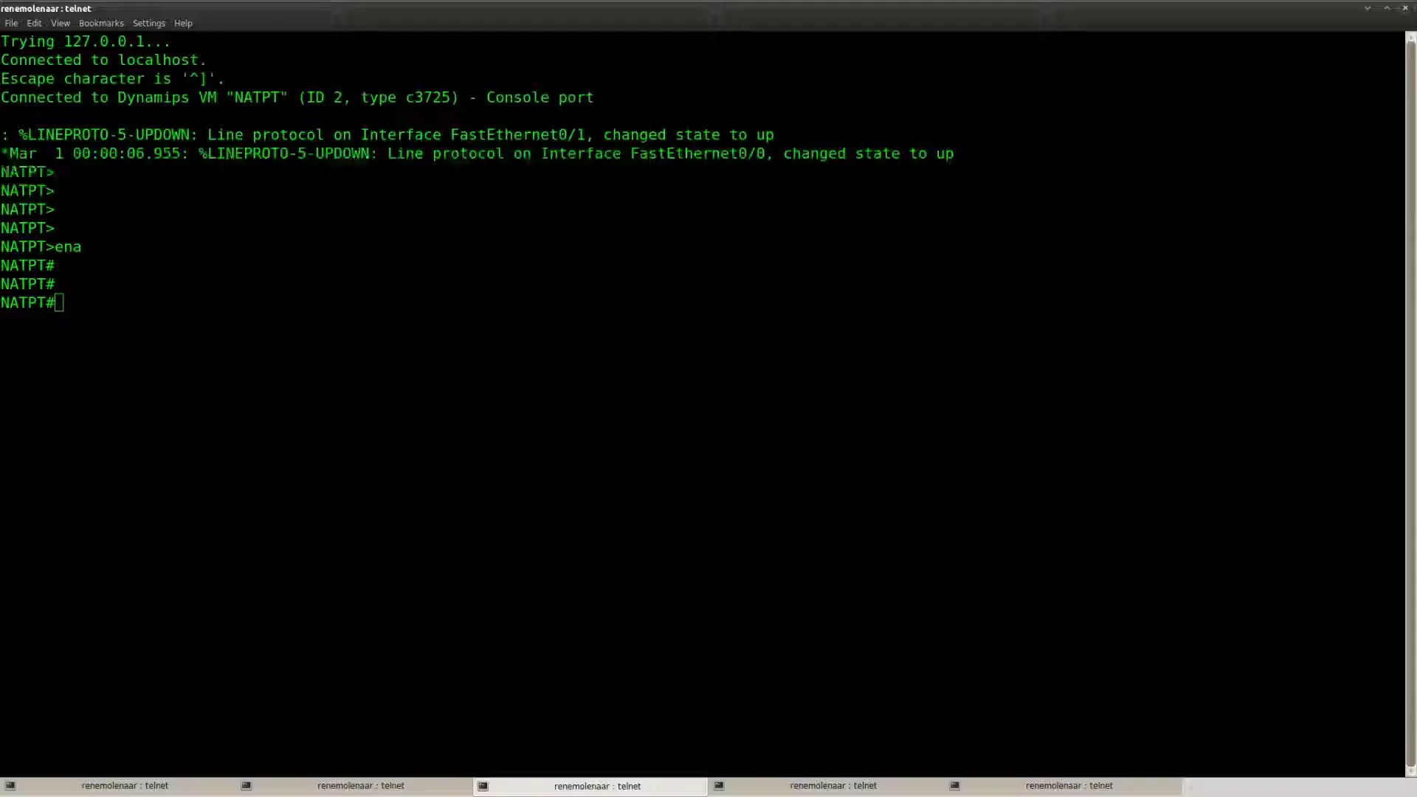
Step: On Silver, enter privileged mode and run show ipv6 interface brief
{"action": "left_click", "coordinate": [1008, 787]}
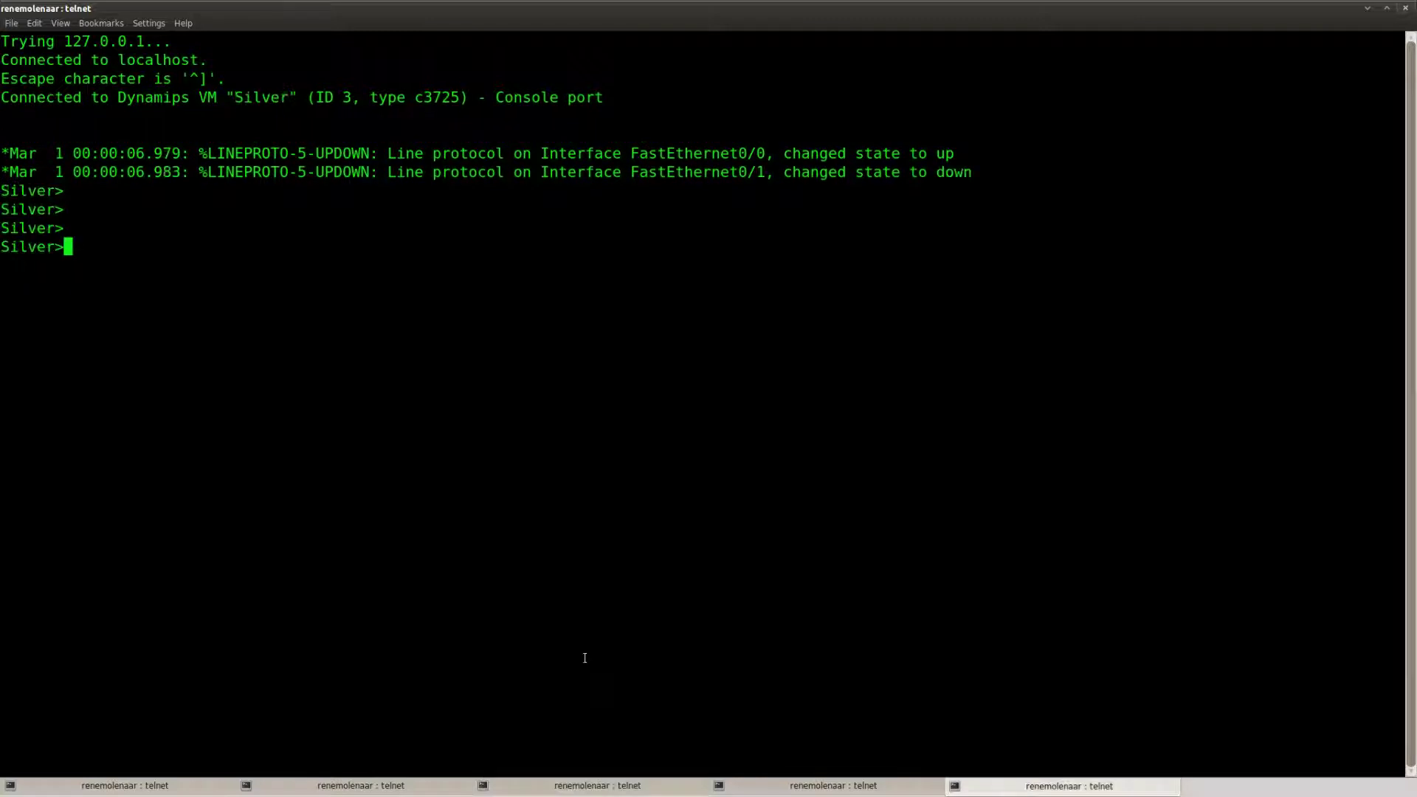
{"action": "key", "text": "Return"}
{"action": "type", "text": "ena"}
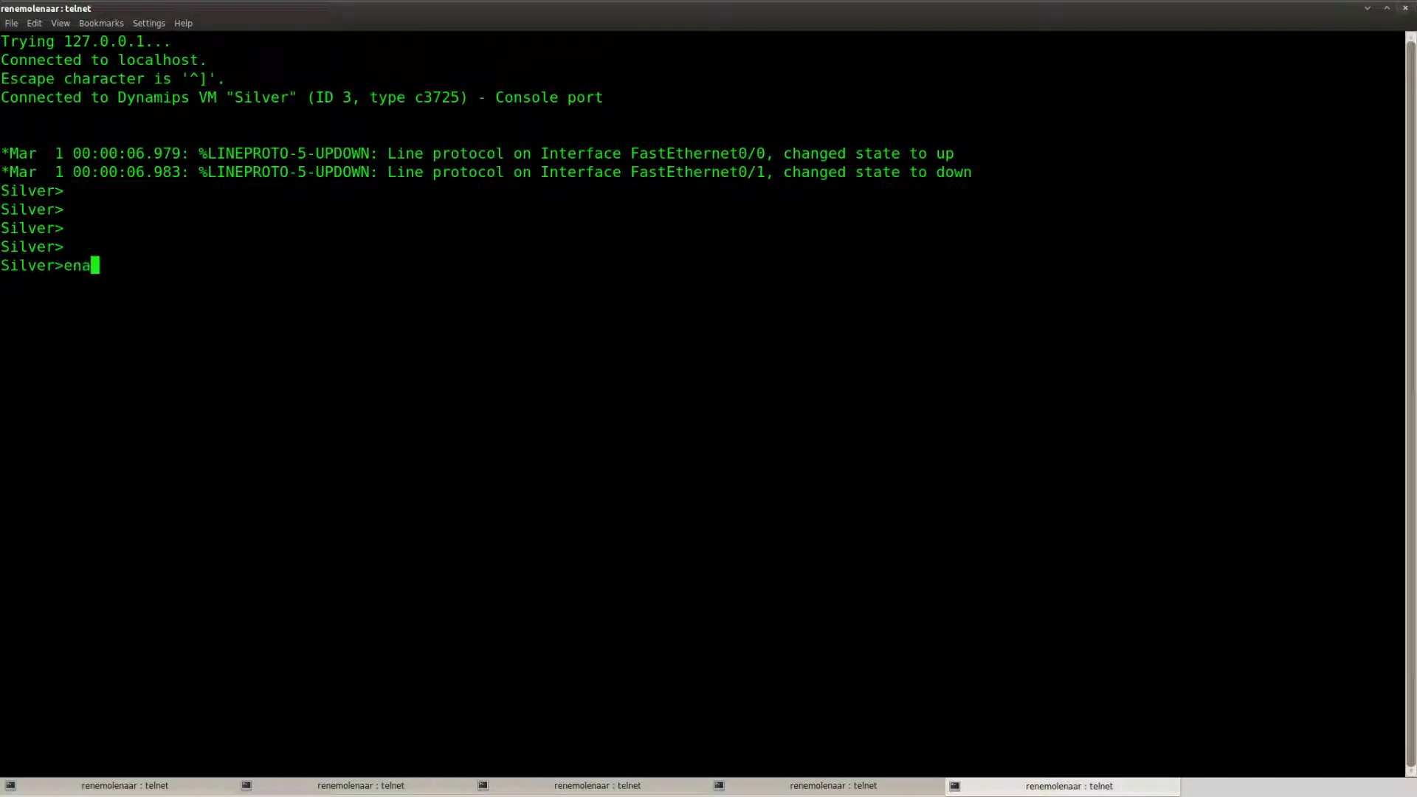
{"action": "key", "text": "Return"}
{"action": "type", "text": "sho"}
{"action": "key", "text": "Tab"}
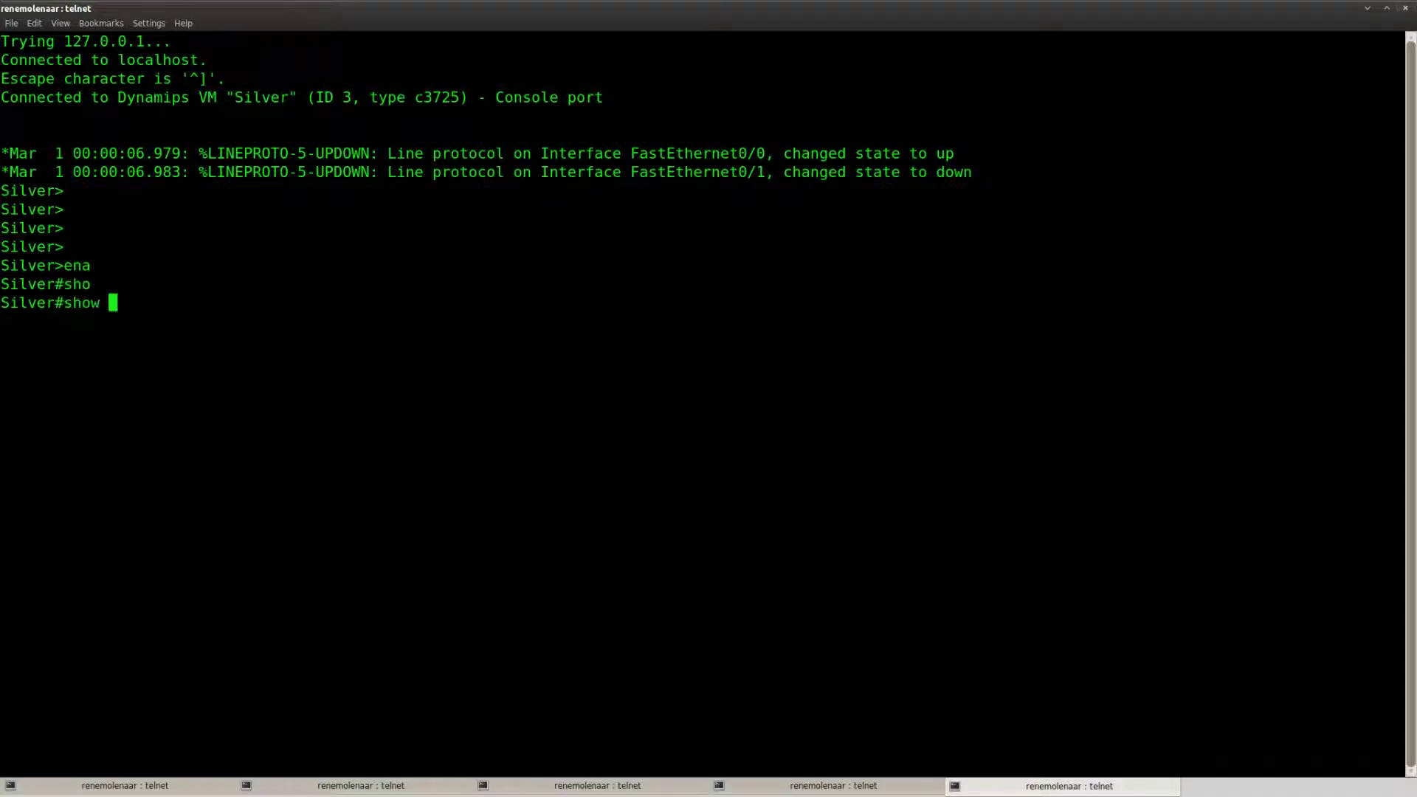
{"action": "type", "text": "ipv"}
{"action": "key", "text": "Tab"}
{"action": "type", "text": "int"}
{"action": "key", "text": "Tab"}
{"action": "type", "text": "brief"}
{"action": "key", "text": "Return"}
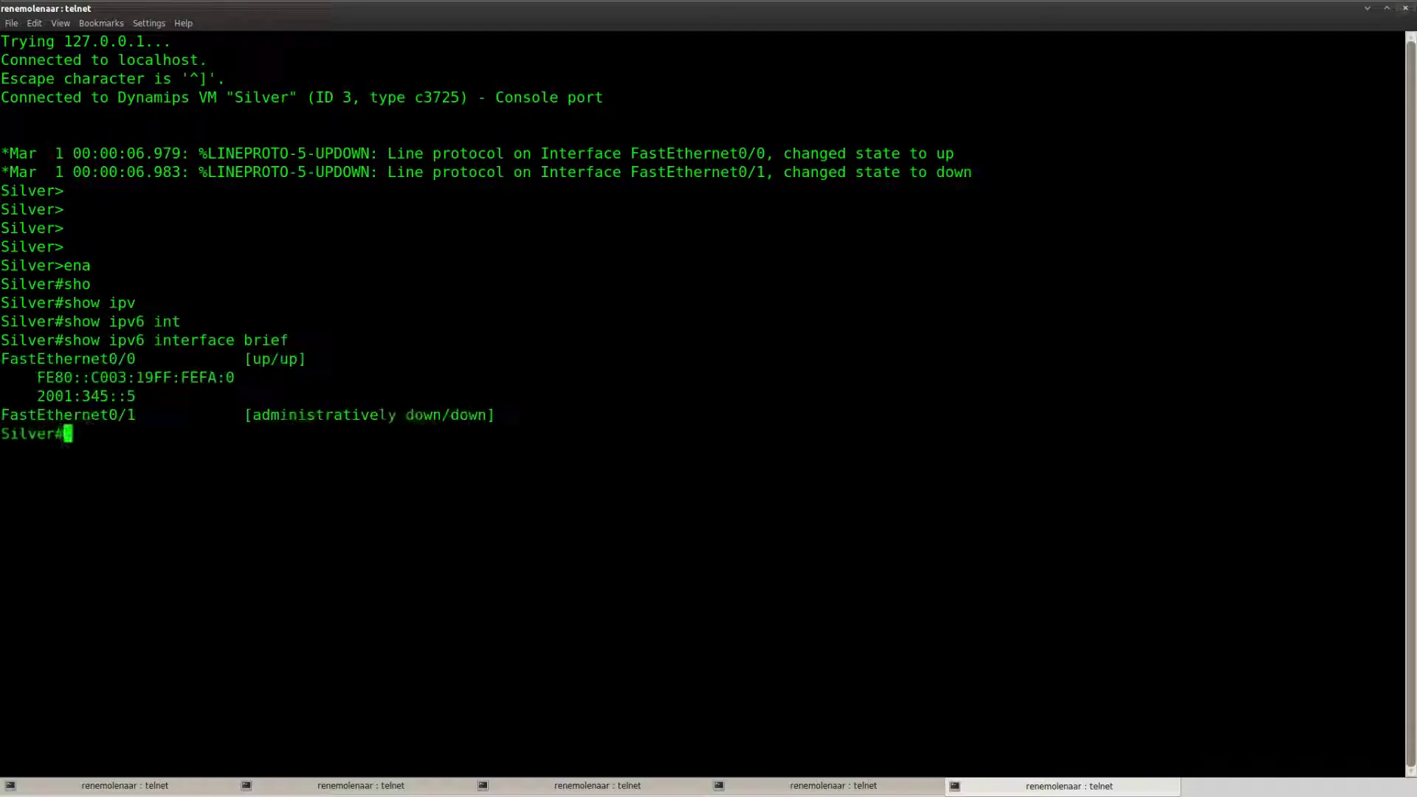
Step: From Silver, ping 2001:345::4 and 2001:345::3, correcting the mistyped first address
{"action": "key", "text": "Return"}
{"action": "key", "text": "Return"}
{"action": "type", "text": "ping 2"}
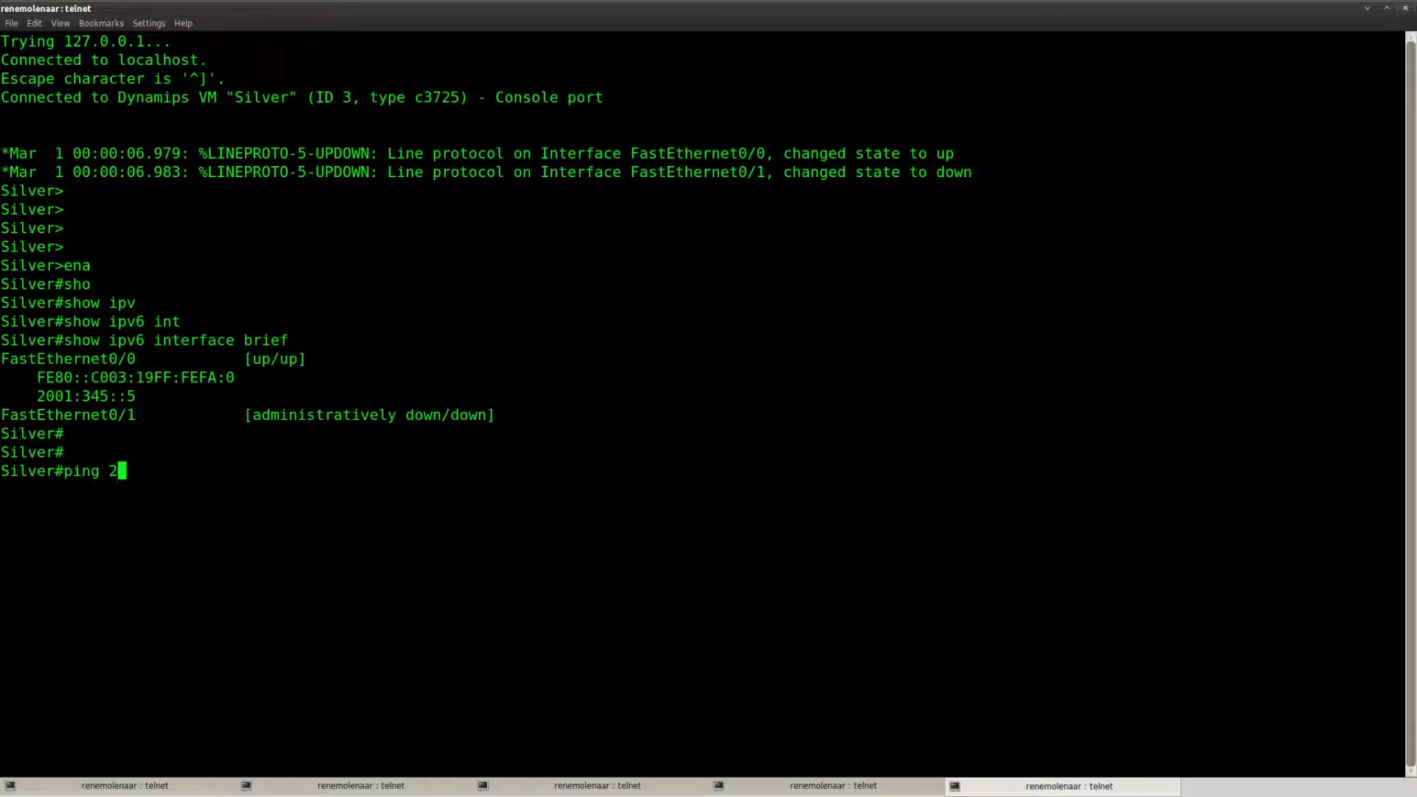
{"action": "type", "text": "001:345"}
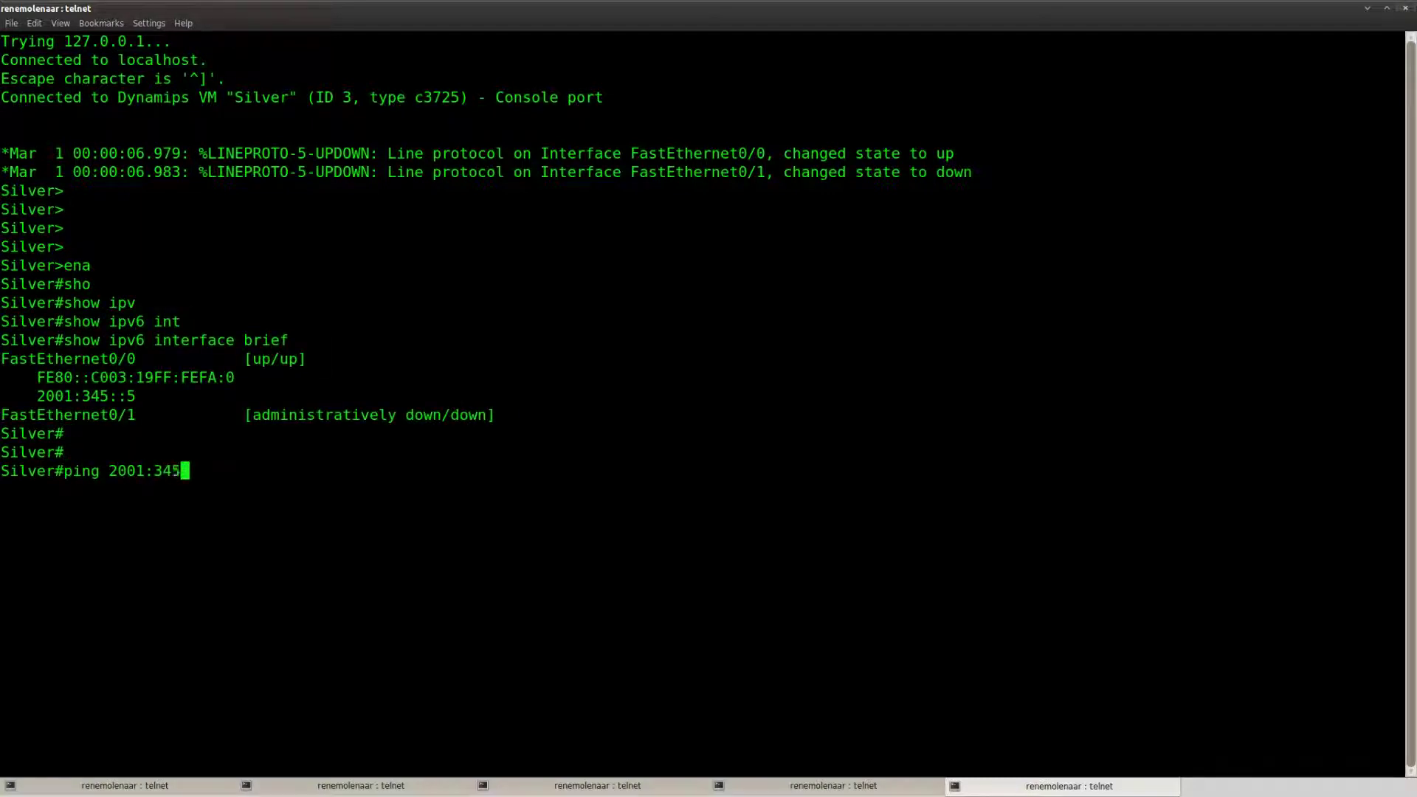
{"action": "type", "text": ":4"}
{"action": "key", "text": "Return"}
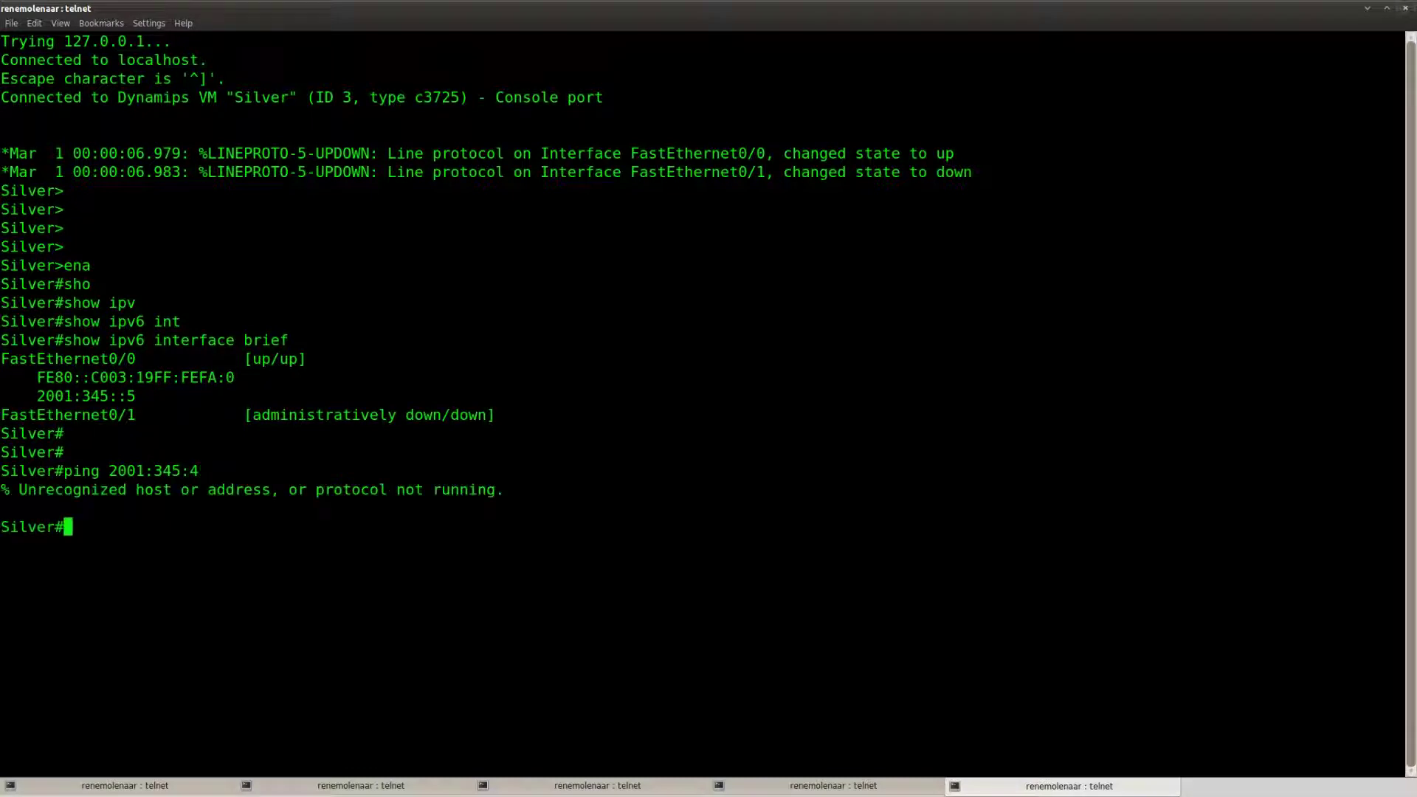
{"action": "key", "text": "Up"}
{"action": "key", "text": "Left"}
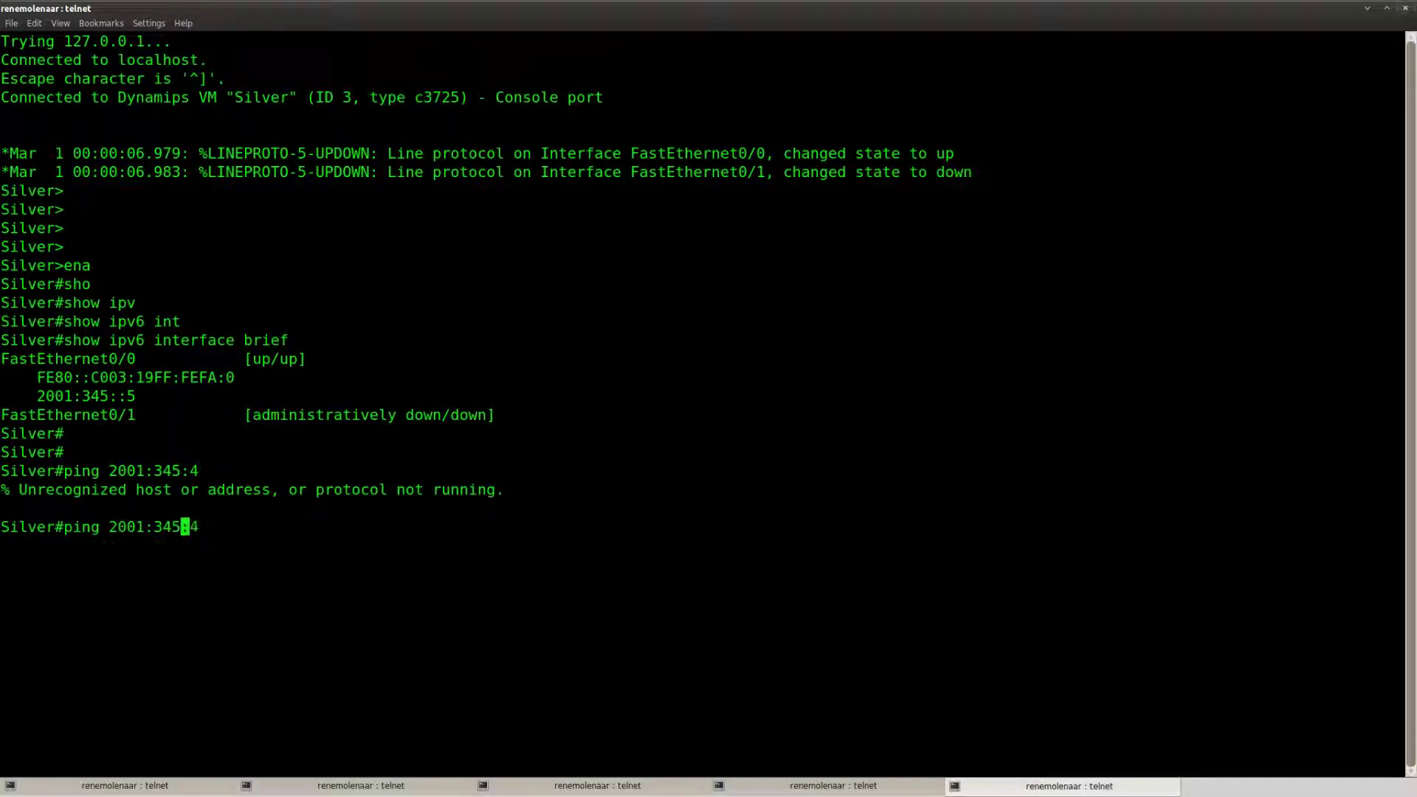
{"action": "type", "text": ":"}
{"action": "key", "text": "Return"}
{"action": "key", "text": "Up"}
{"action": "key", "text": "BackSpace"}
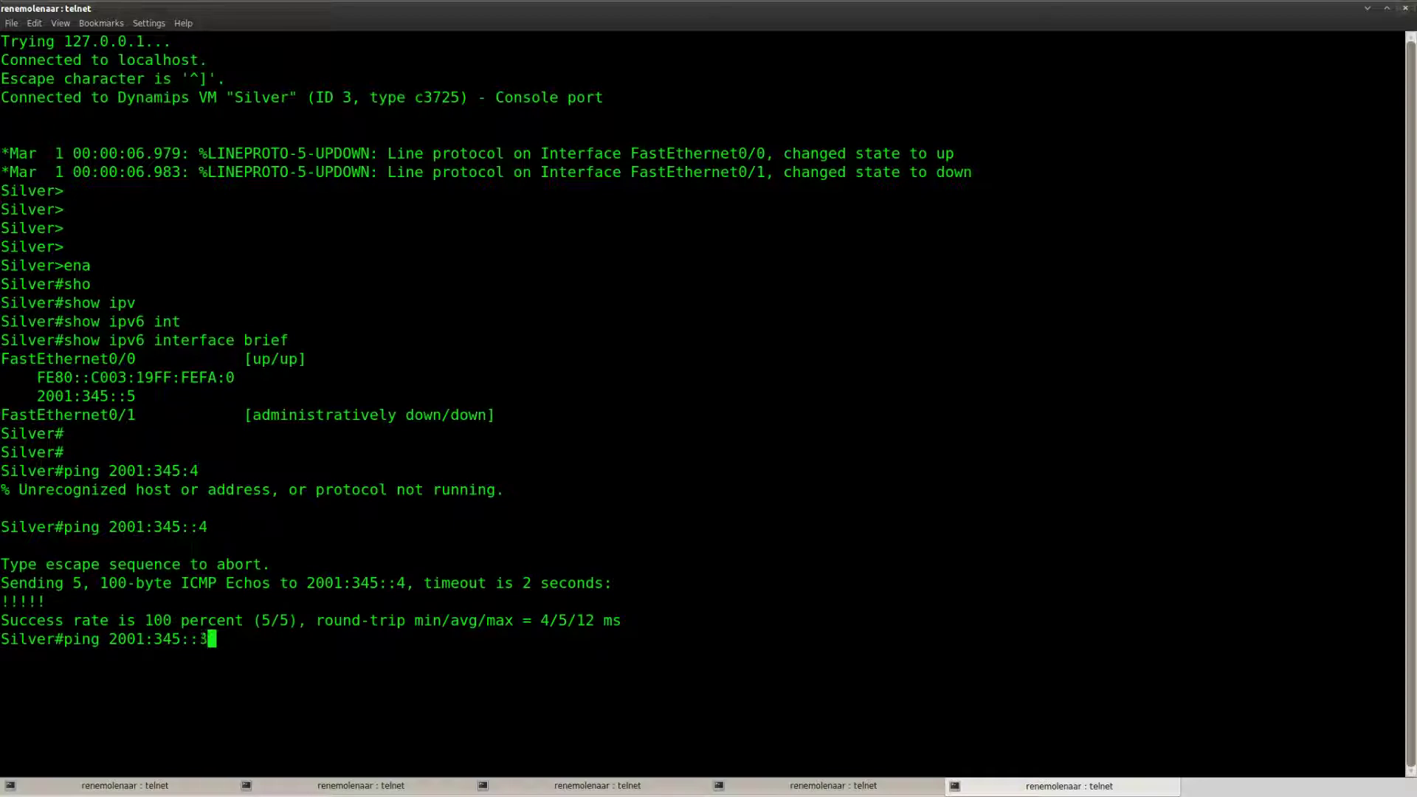
{"action": "type", "text": "3"}
{"action": "key", "text": "Return"}
{"action": "key", "text": "Return"}
{"action": "key", "text": "Return"}
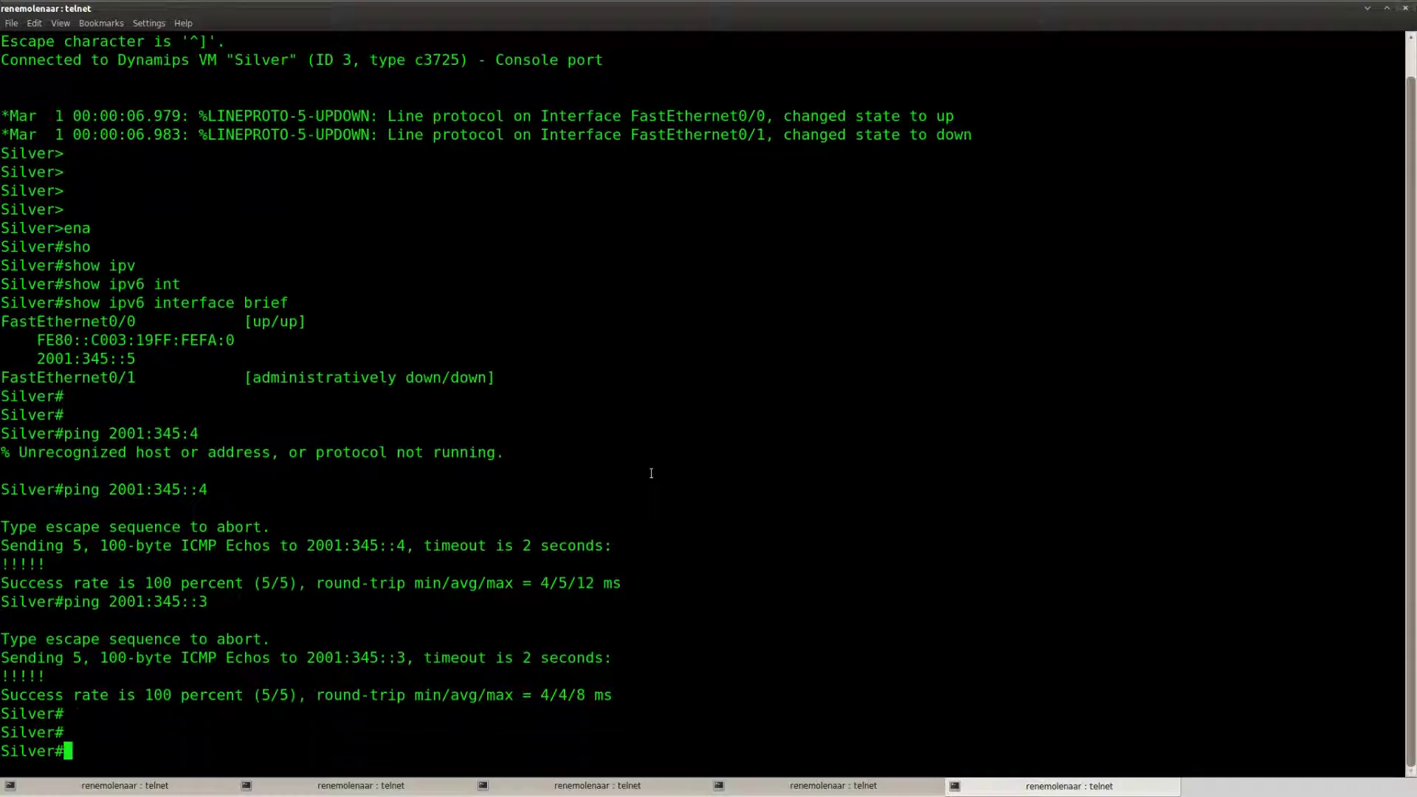
Step: On Bronze, enter privileged mode and run show ip int brief
{"action": "left_click", "coordinate": [154, 785]}
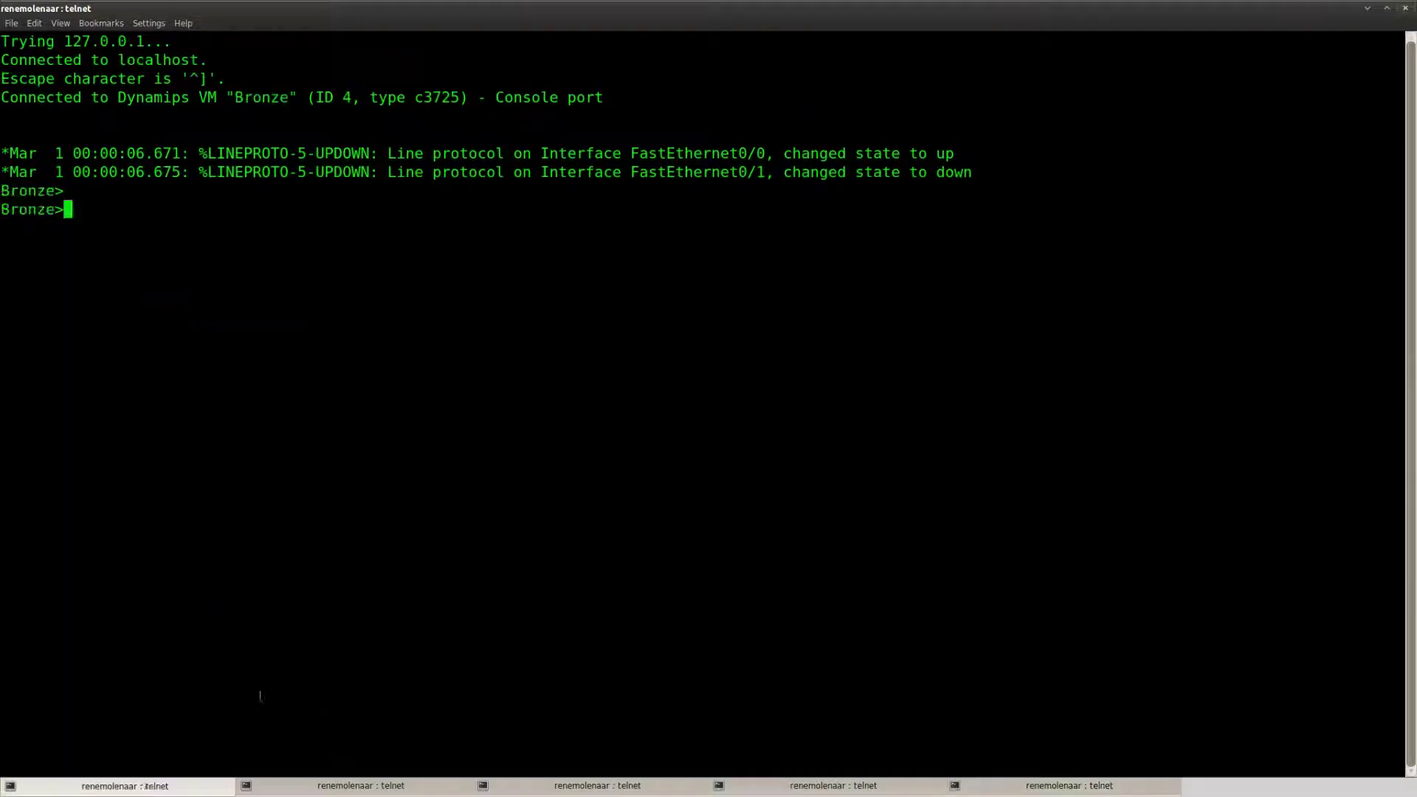
{"action": "key", "text": "Return"}
{"action": "key", "text": "Return"}
{"action": "type", "text": "ena"}
{"action": "key", "text": "Return"}
{"action": "type", "text": "sho"}
{"action": "key", "text": "Tab"}
{"action": "type", "text": "ip int brief"}
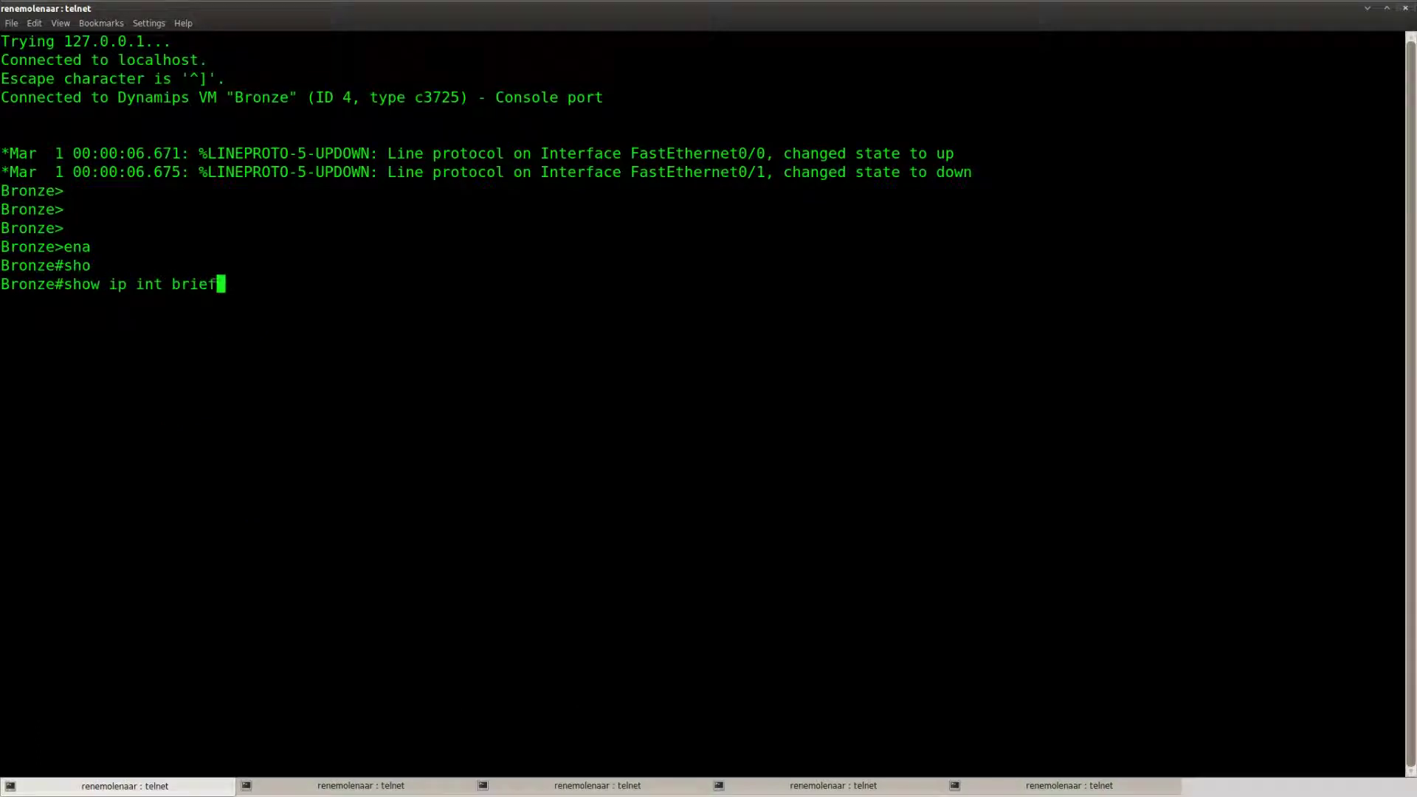
{"action": "key", "text": "Return"}
Step: From Bronze, ping 192.168.123.2, 192.168.123.3 and 192.168.123.1
{"action": "type", "text": "pin"}
{"action": "key", "text": "Tab"}
{"action": "type", "text": "192.168.123.2"}
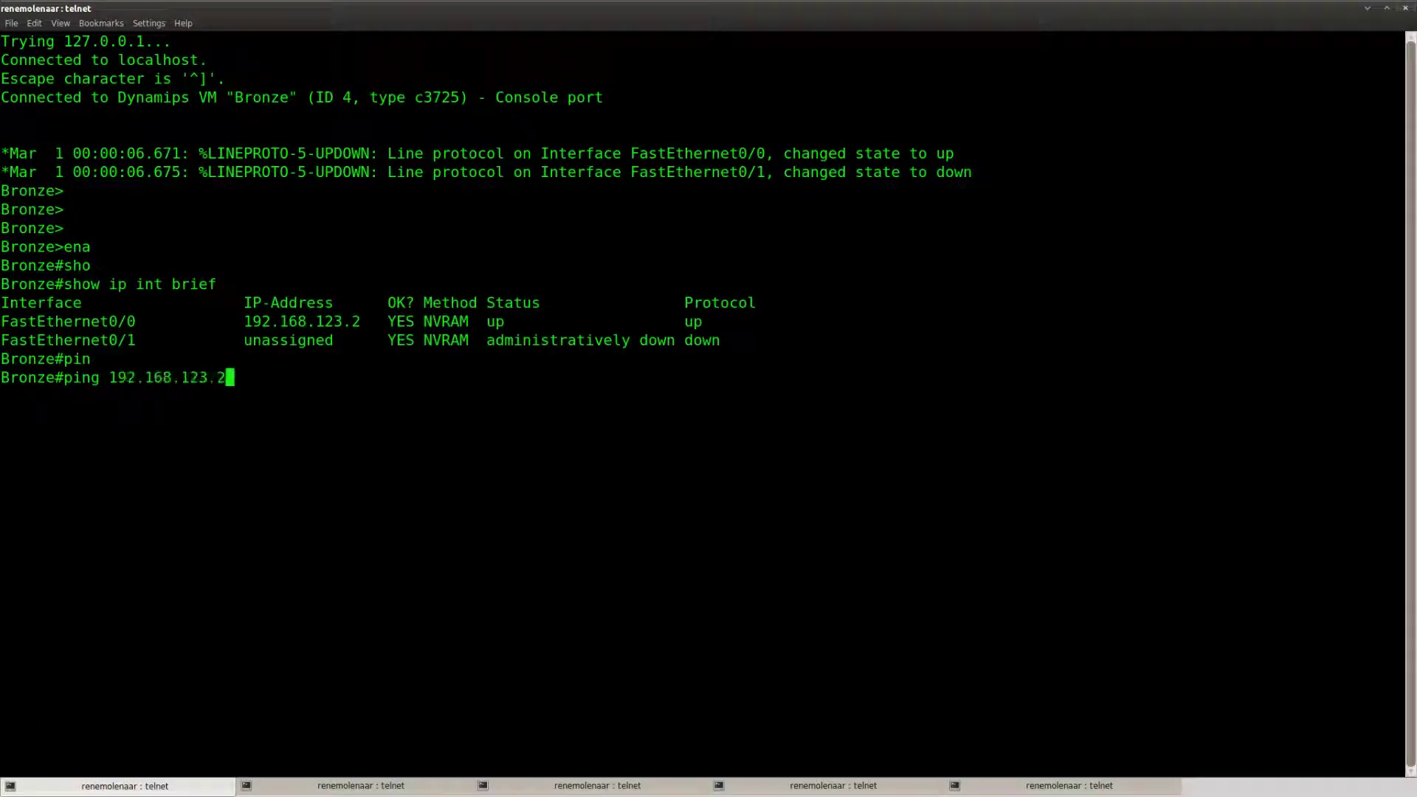
{"action": "key", "text": "Return"}
{"action": "key", "text": "Up"}
{"action": "key", "text": "BackSpace"}
{"action": "type", "text": "3.2"}
{"action": "key", "text": "Return"}
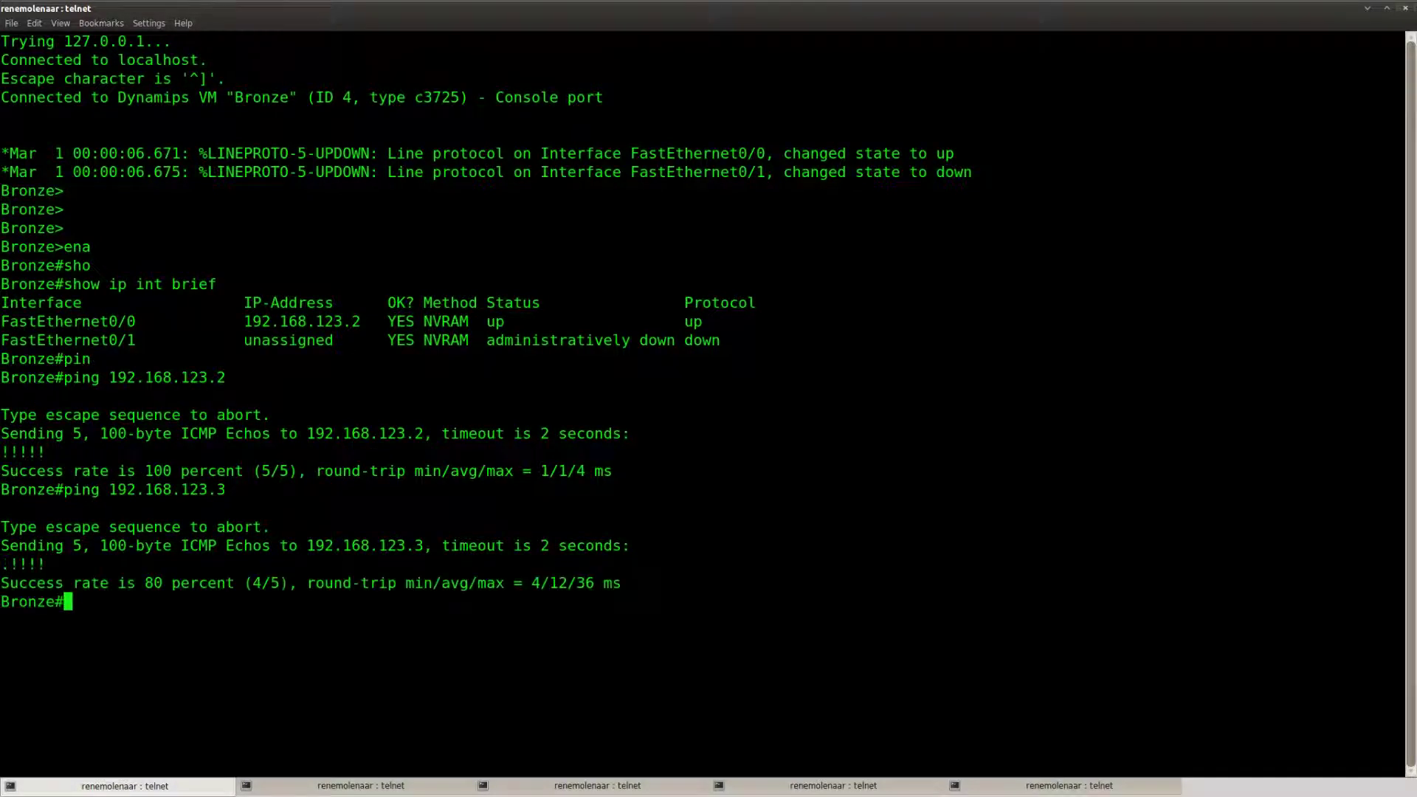
{"action": "key", "text": "Up"}
{"action": "key", "text": "BackSpace"}
{"action": "type", "text": "192.168.123.1"}
{"action": "key", "text": "Return"}
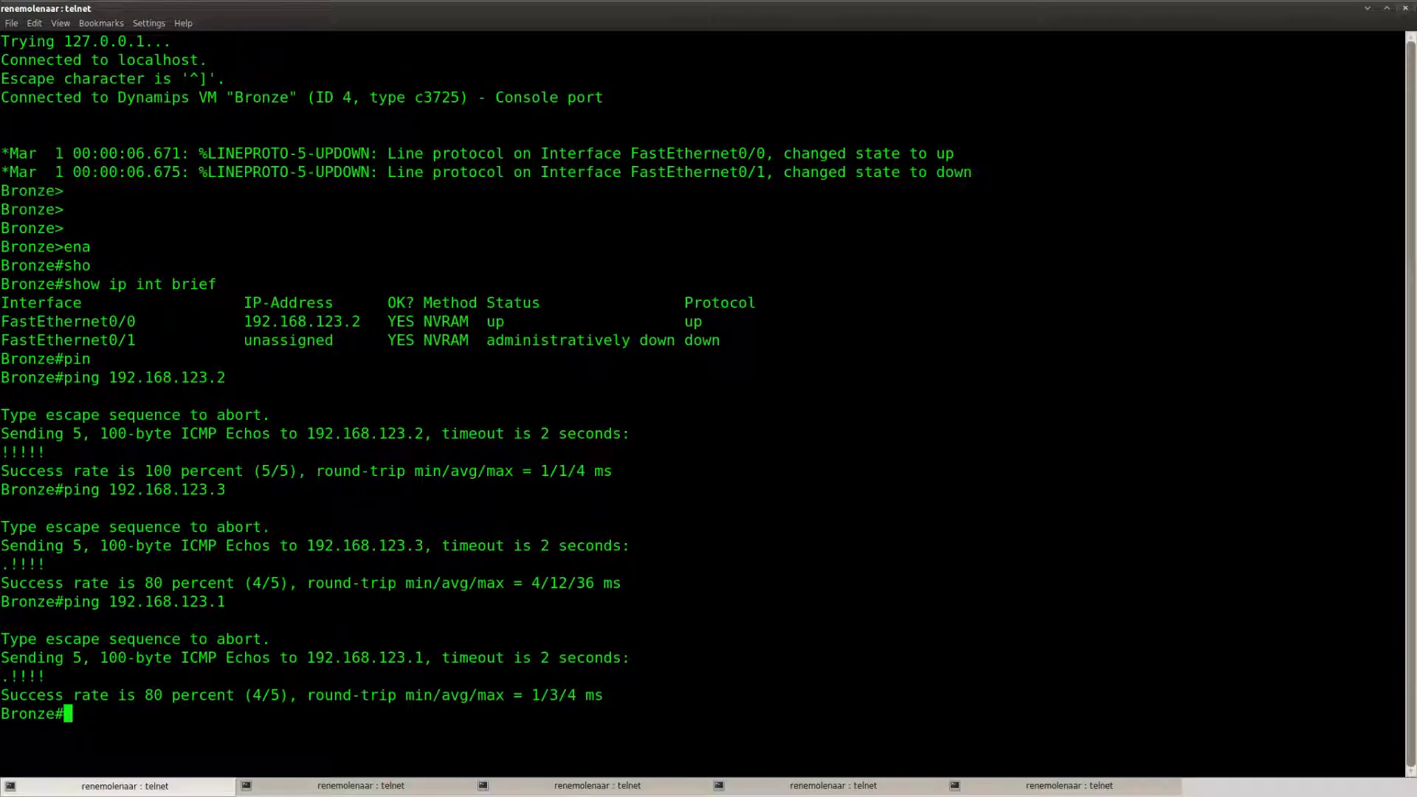
Step: On NATPT, enter global configuration mode and enable ipv6 unicast-routing
{"action": "left_click", "coordinate": [598, 787]}
{"action": "key", "text": "Return"}
{"action": "key", "text": "Return"}
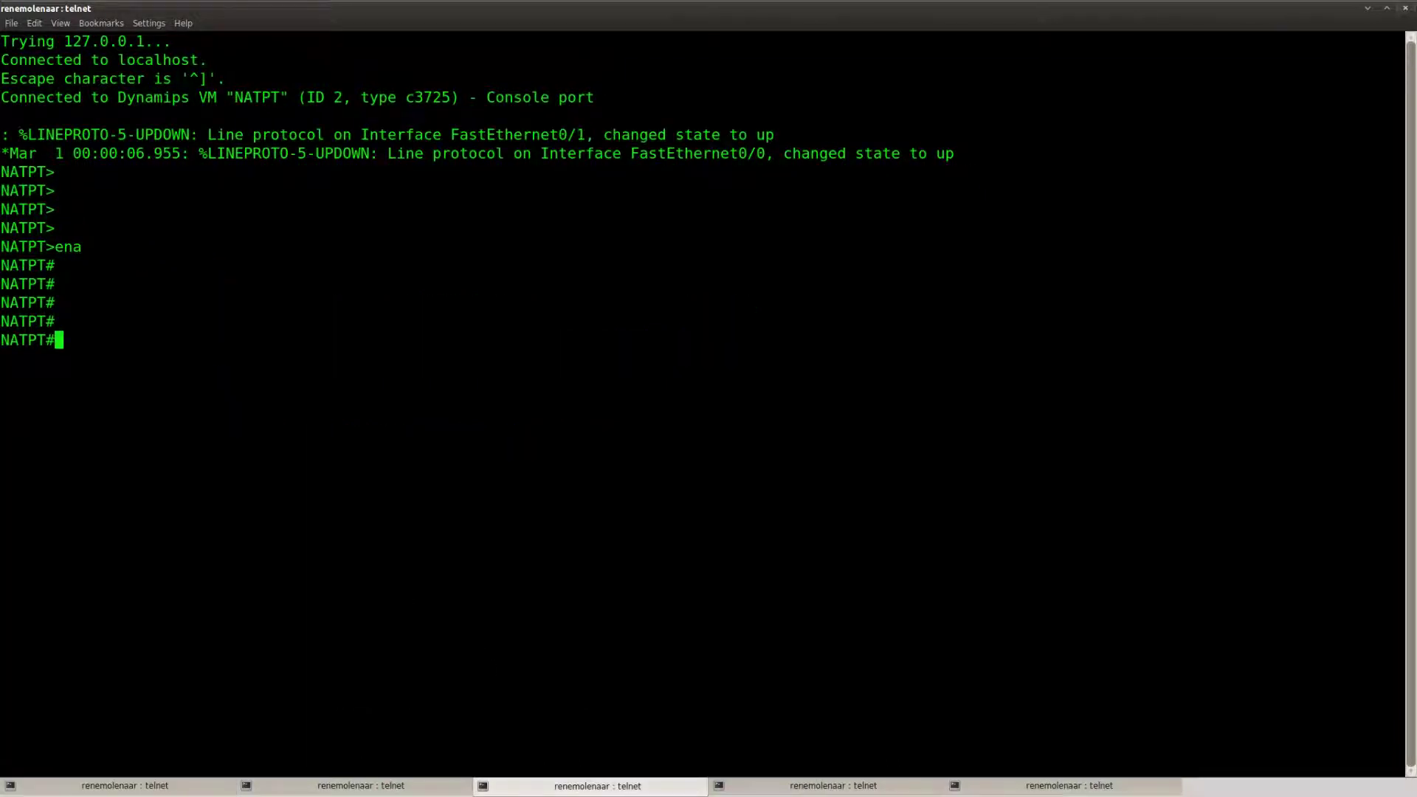
{"action": "key", "text": "Return"}
{"action": "type", "text": "conf t"}
{"action": "key", "text": "Return"}
{"action": "type", "text": "ipv"}
{"action": "key", "text": "Tab"}
{"action": "type", "text": "uni"}
{"action": "key", "text": "Tab"}
{"action": "key", "text": "Return"}
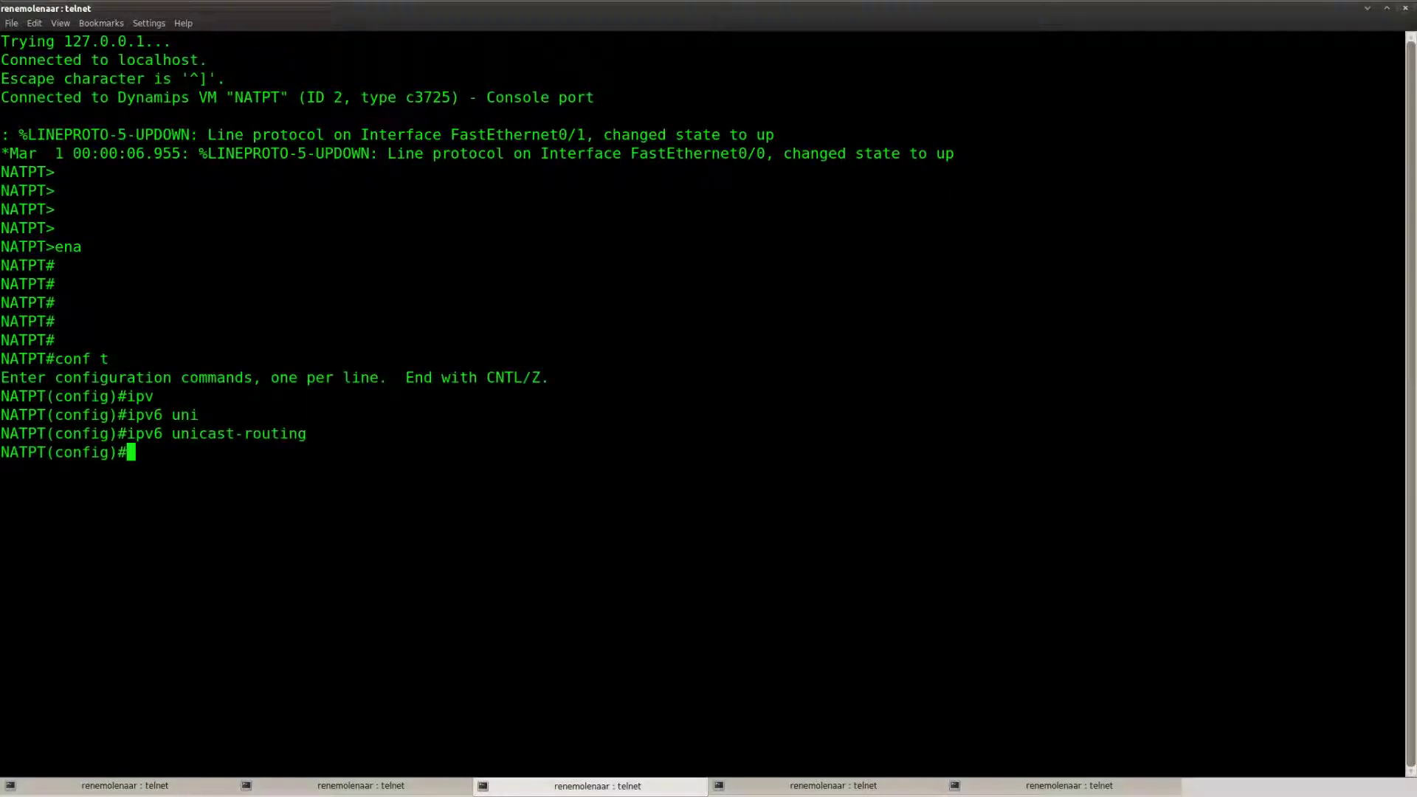
Step: Set the NAT-PT prefix with ipv6 nat prefix 2001:12::/96
{"action": "type", "text": "ipv"}
{"action": "key", "text": "Tab"}
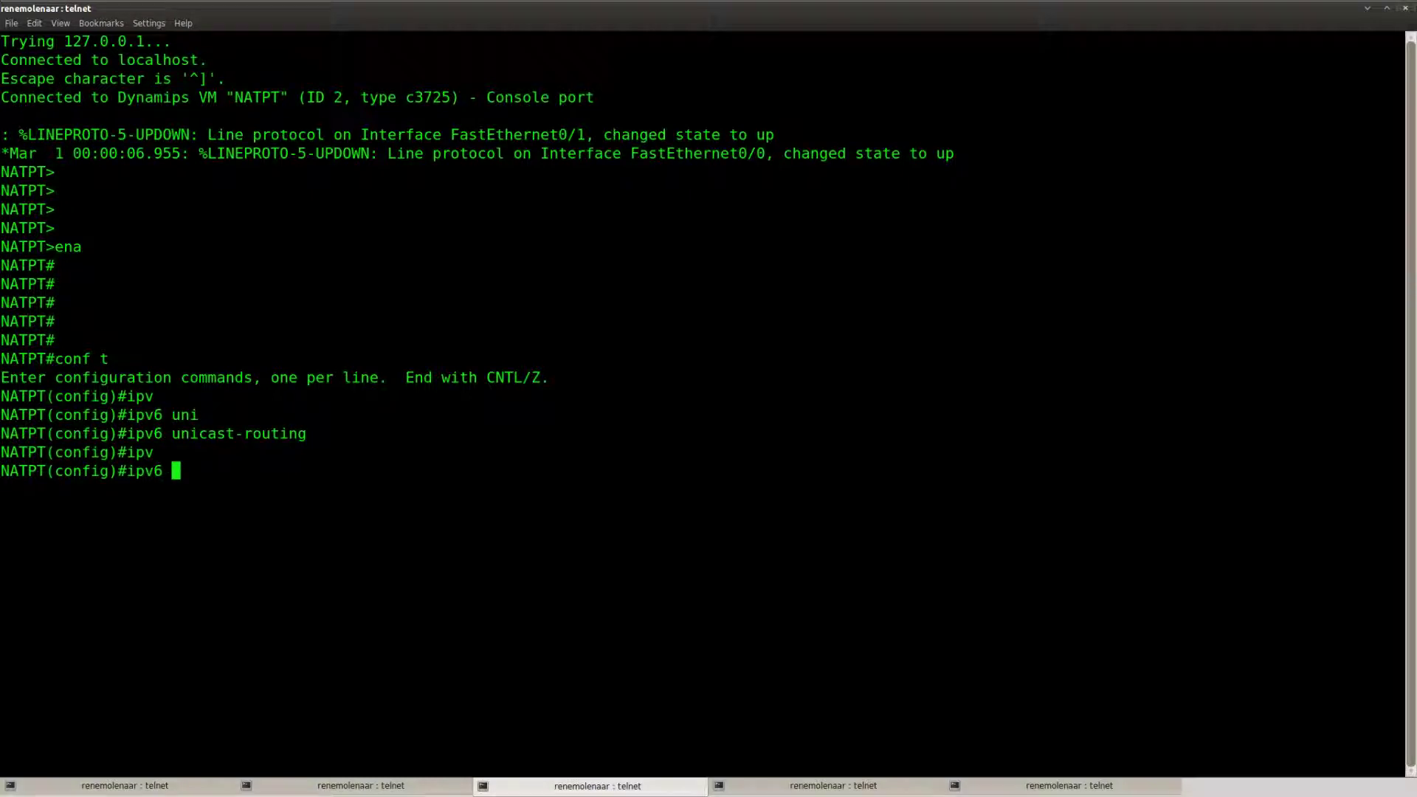
{"action": "type", "text": "nat"}
{"action": "key", "text": "Tab"}
{"action": "type", "text": "pref"}
{"action": "key", "text": "Tab"}
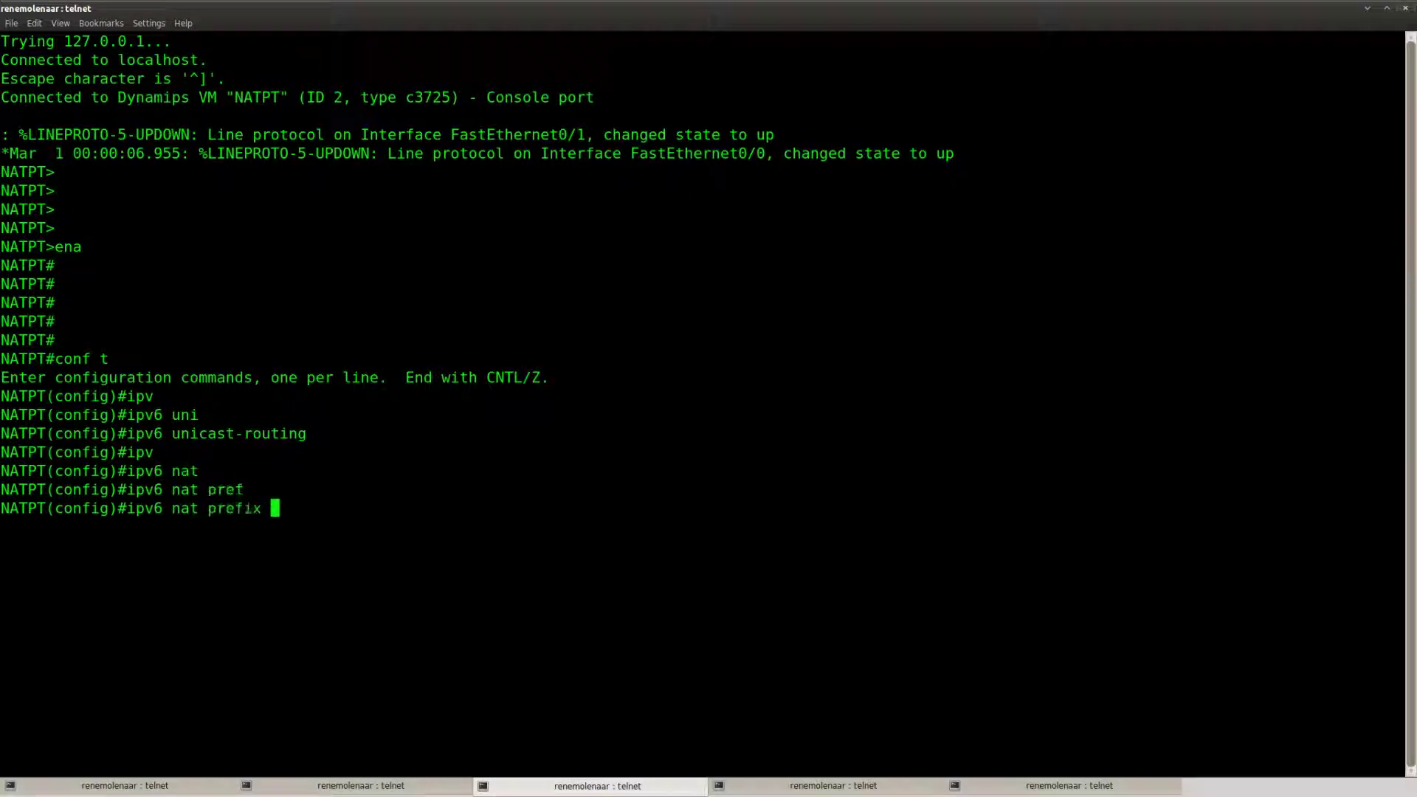
{"action": "type", "text": "2001:12::/96"}
{"action": "key", "text": "Return"}
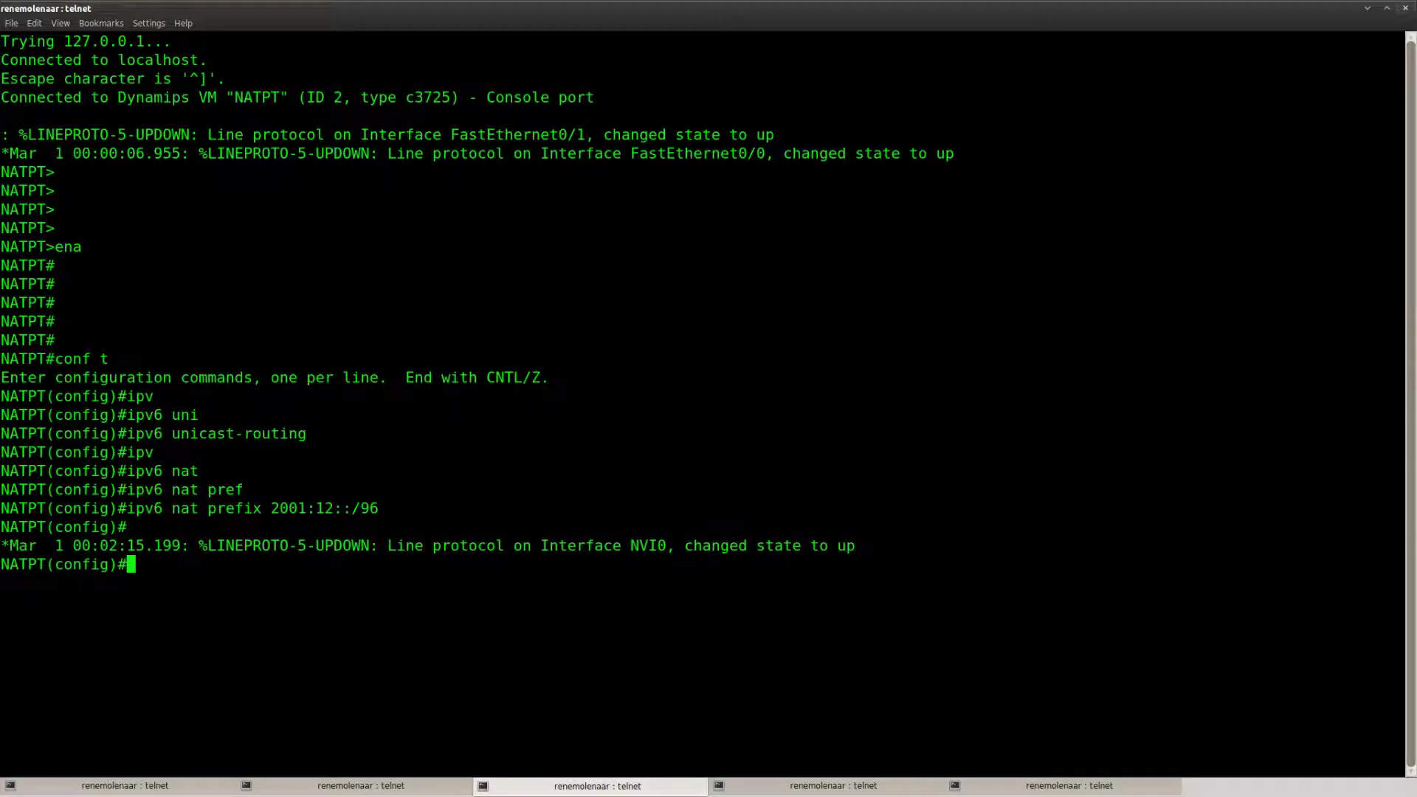
Step: Select the address in Platinum's SEEN AS label in the GNS3 topology
{"action": "key", "text": "alt+Tab"}
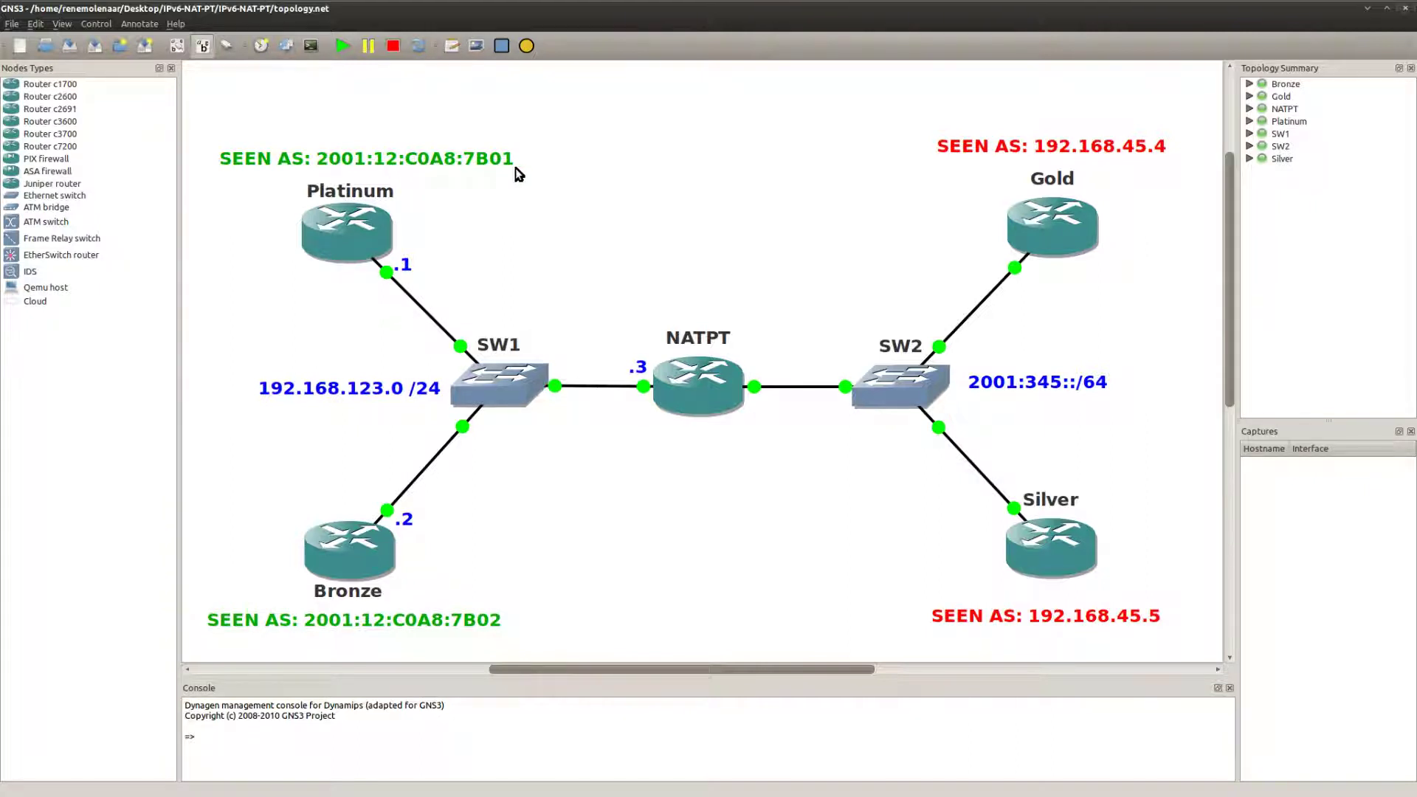
{"action": "double_click", "coordinate": [436, 157]}
{"action": "left_click_drag", "start_coordinate": [507, 157], "coordinate": [319, 164]}
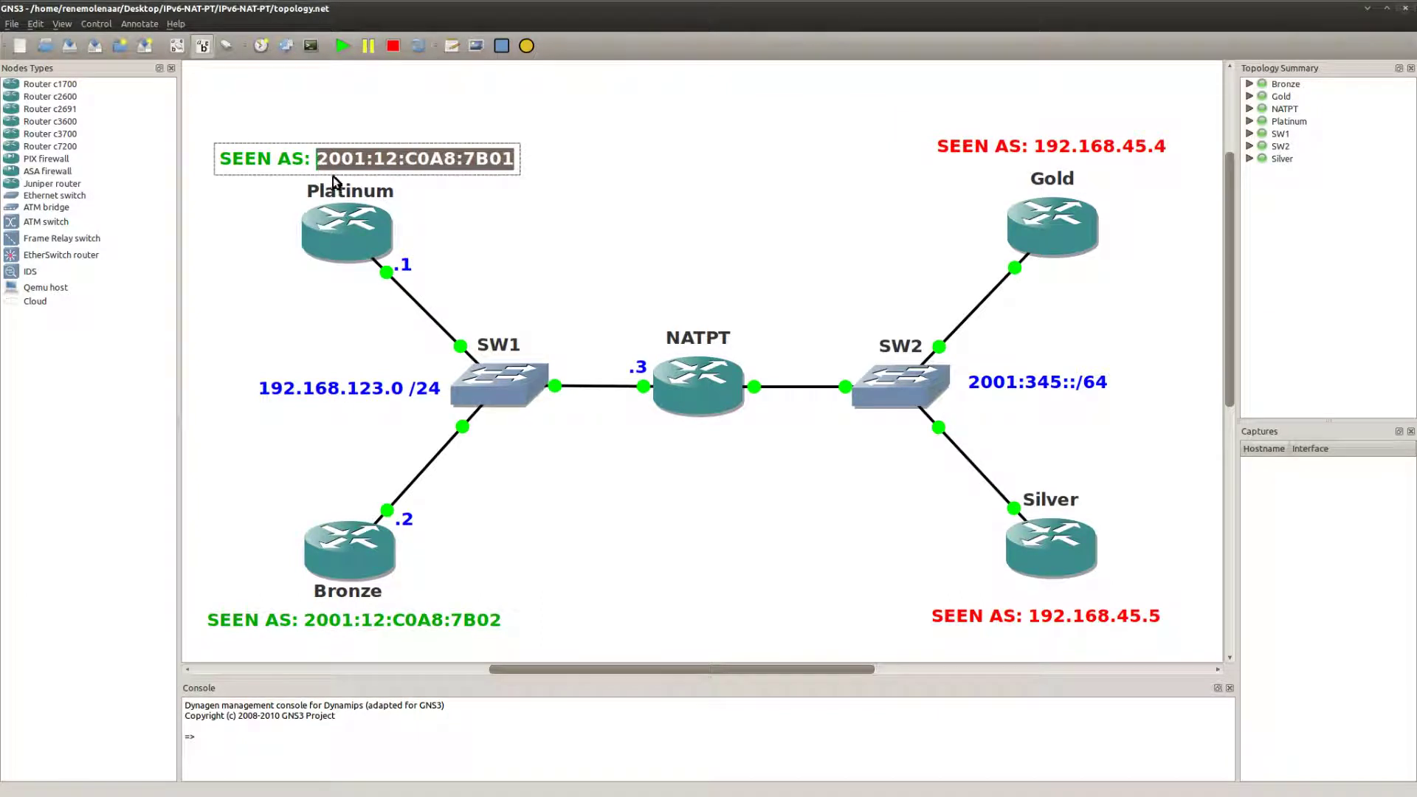
{"action": "left_click", "coordinate": [462, 185]}
{"action": "key", "text": "alt+Tab"}
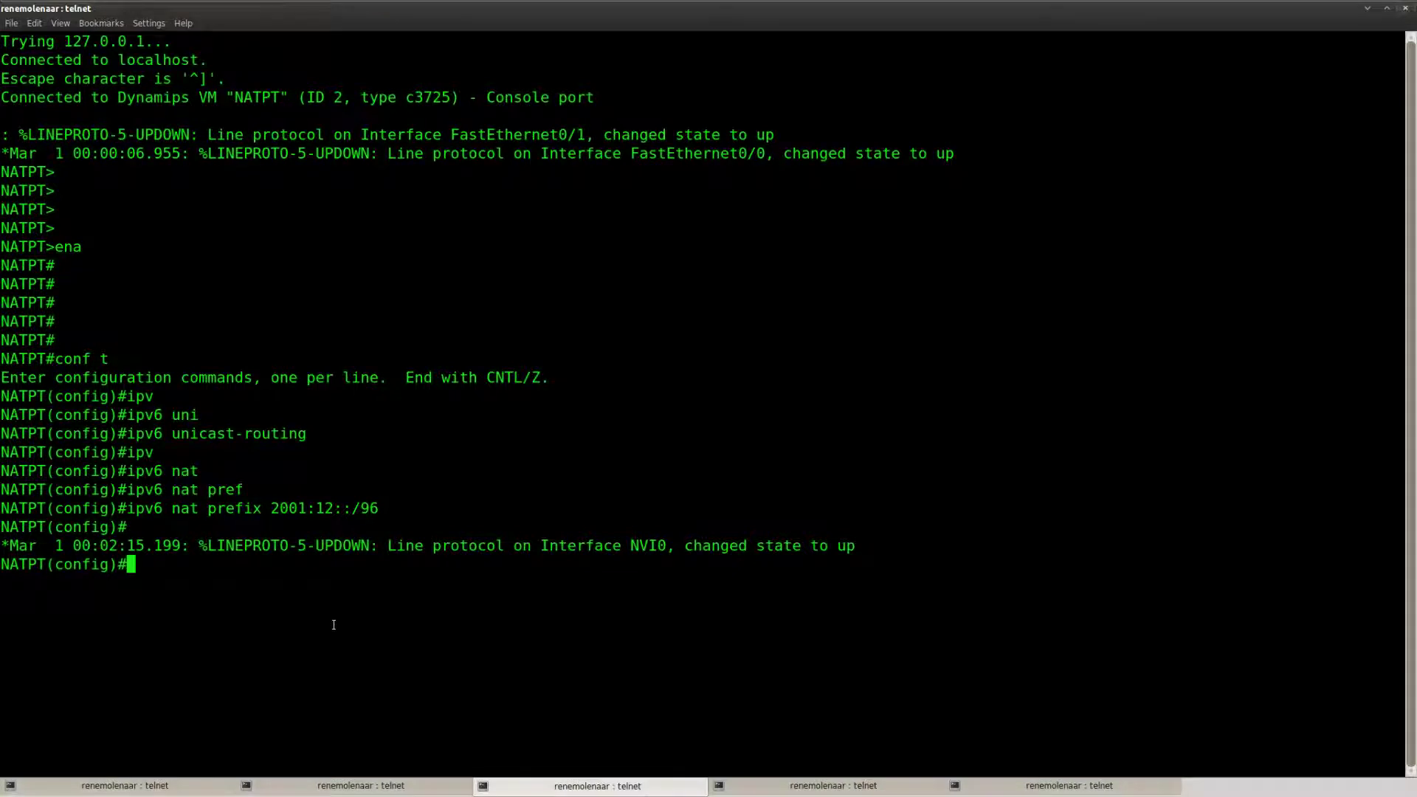
Step: Enter an ipv6 nat v4v6 source mapping for 192.168.123.1, mistyping the IPv6 address
{"action": "key", "text": "Return"}
{"action": "key", "text": "Return"}
{"action": "type", "text": "ipv"}
{"action": "key", "text": "Tab"}
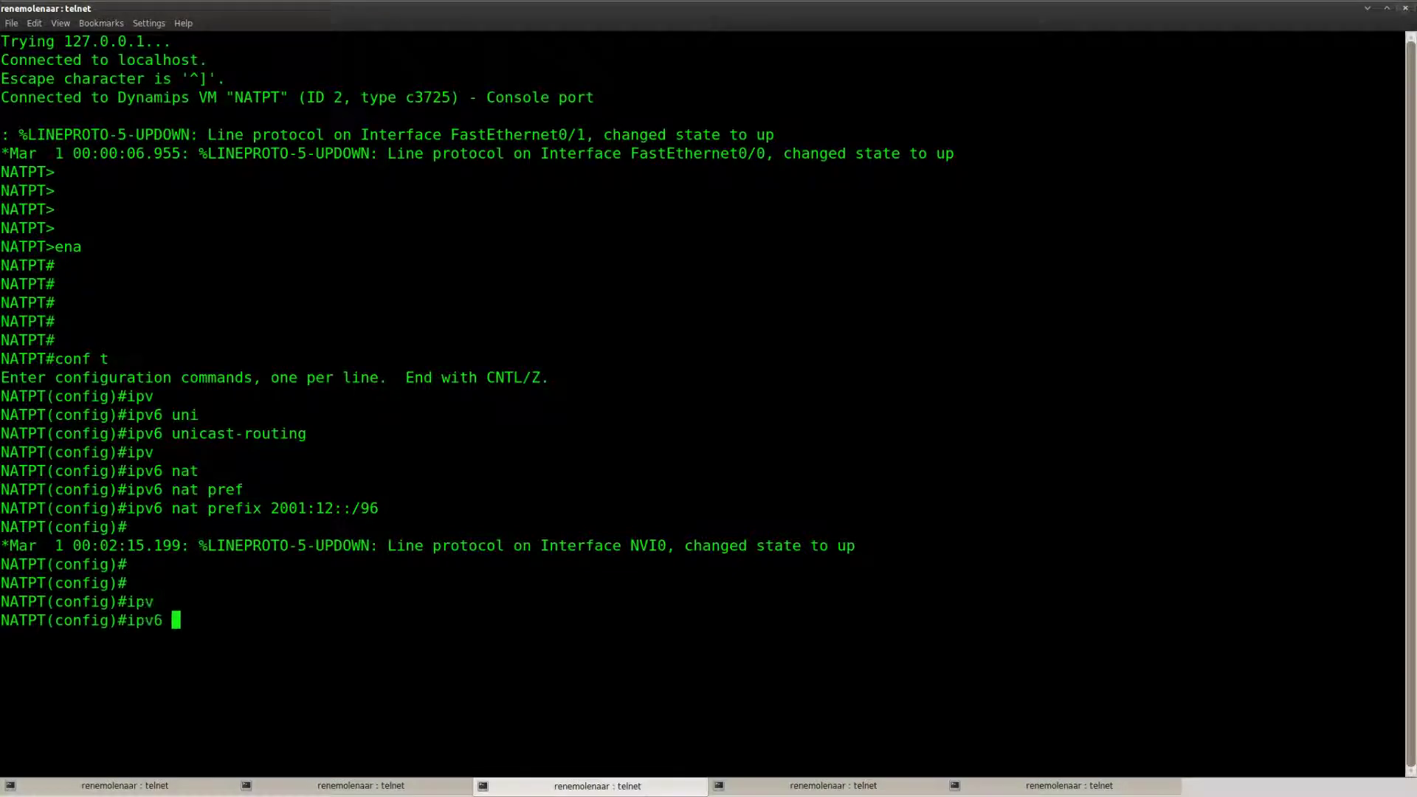
{"action": "type", "text": "nat"}
{"action": "key", "text": "Tab"}
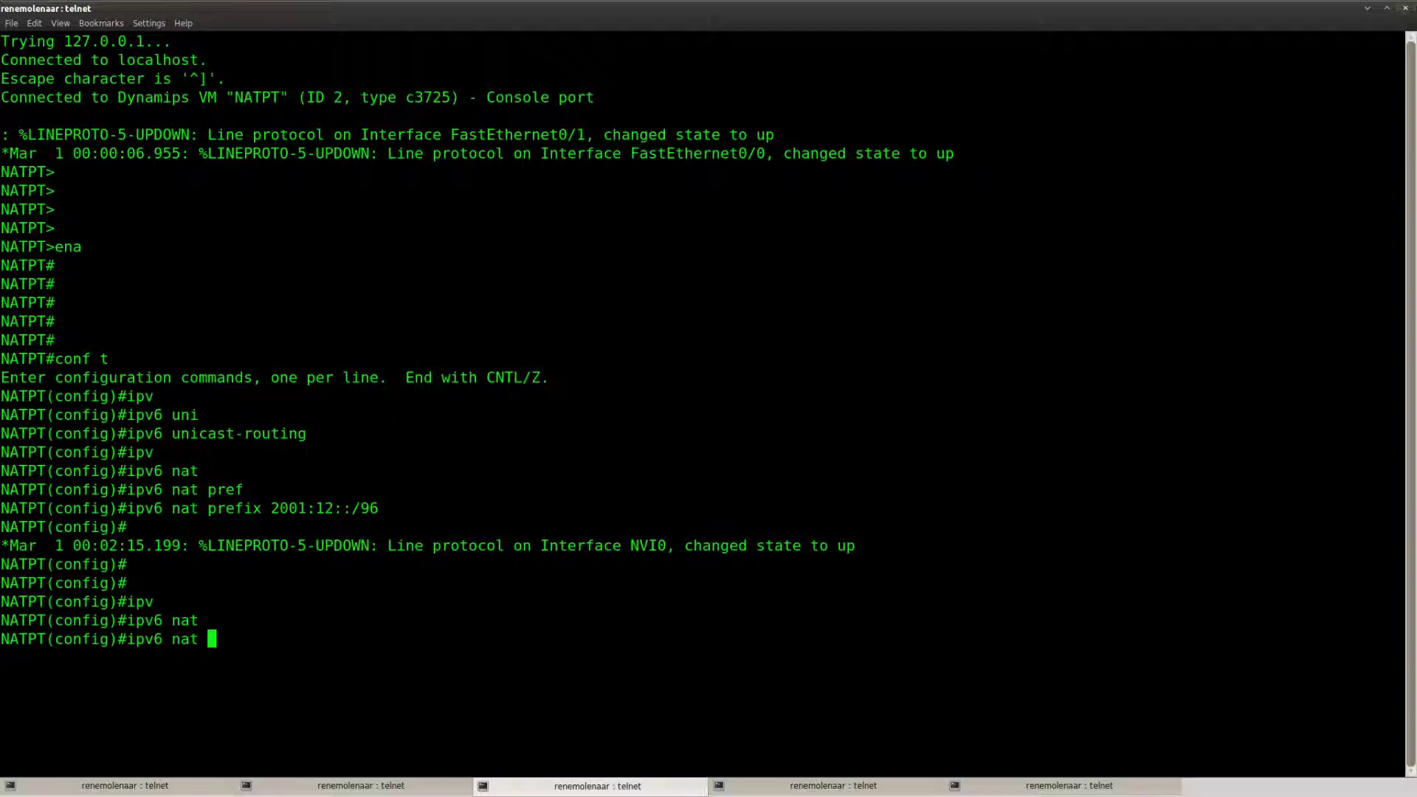
{"action": "type", "text": "v4"}
{"action": "key", "text": "Tab"}
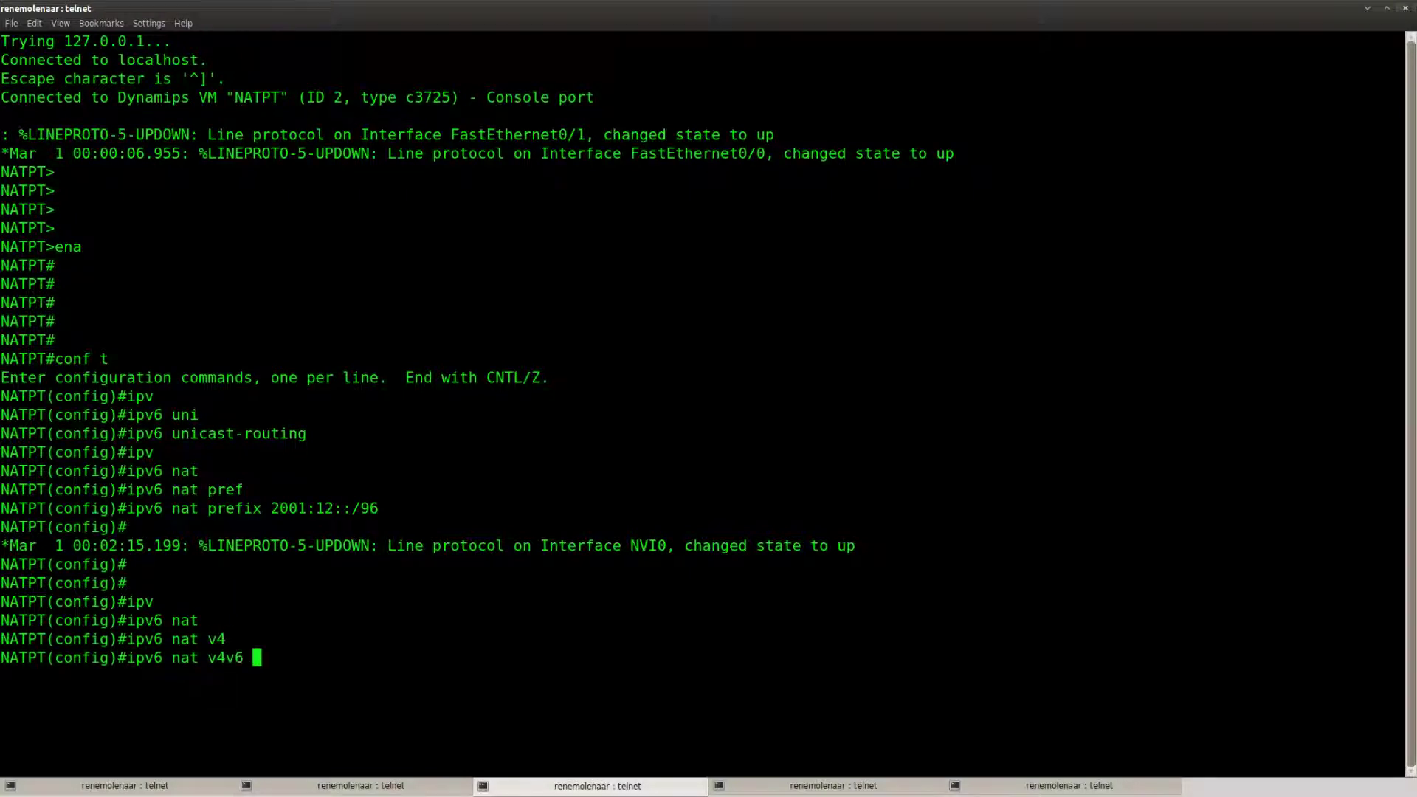
{"action": "type", "text": "sour"}
{"action": "key", "text": "Tab"}
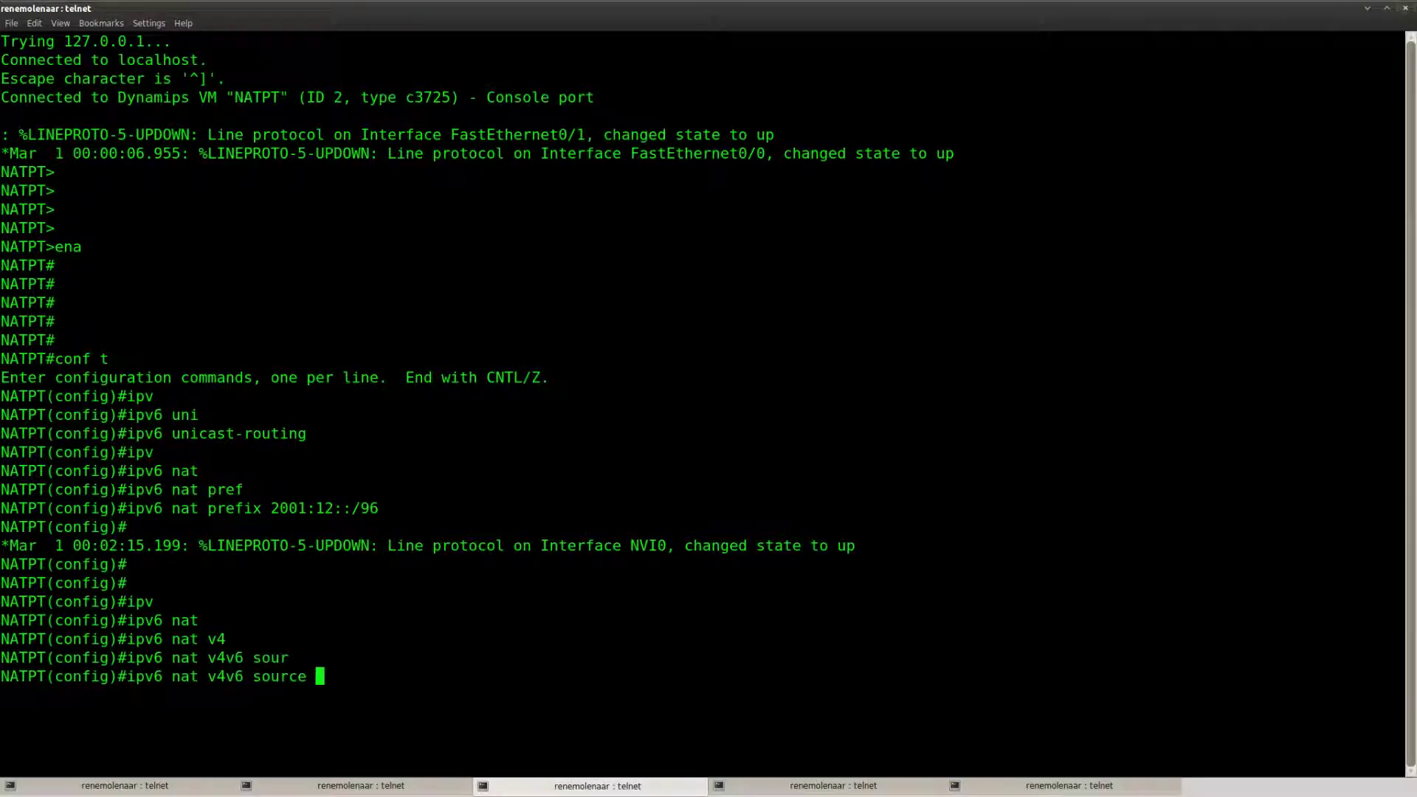
{"action": "type", "text": "192.168.123.1 "}
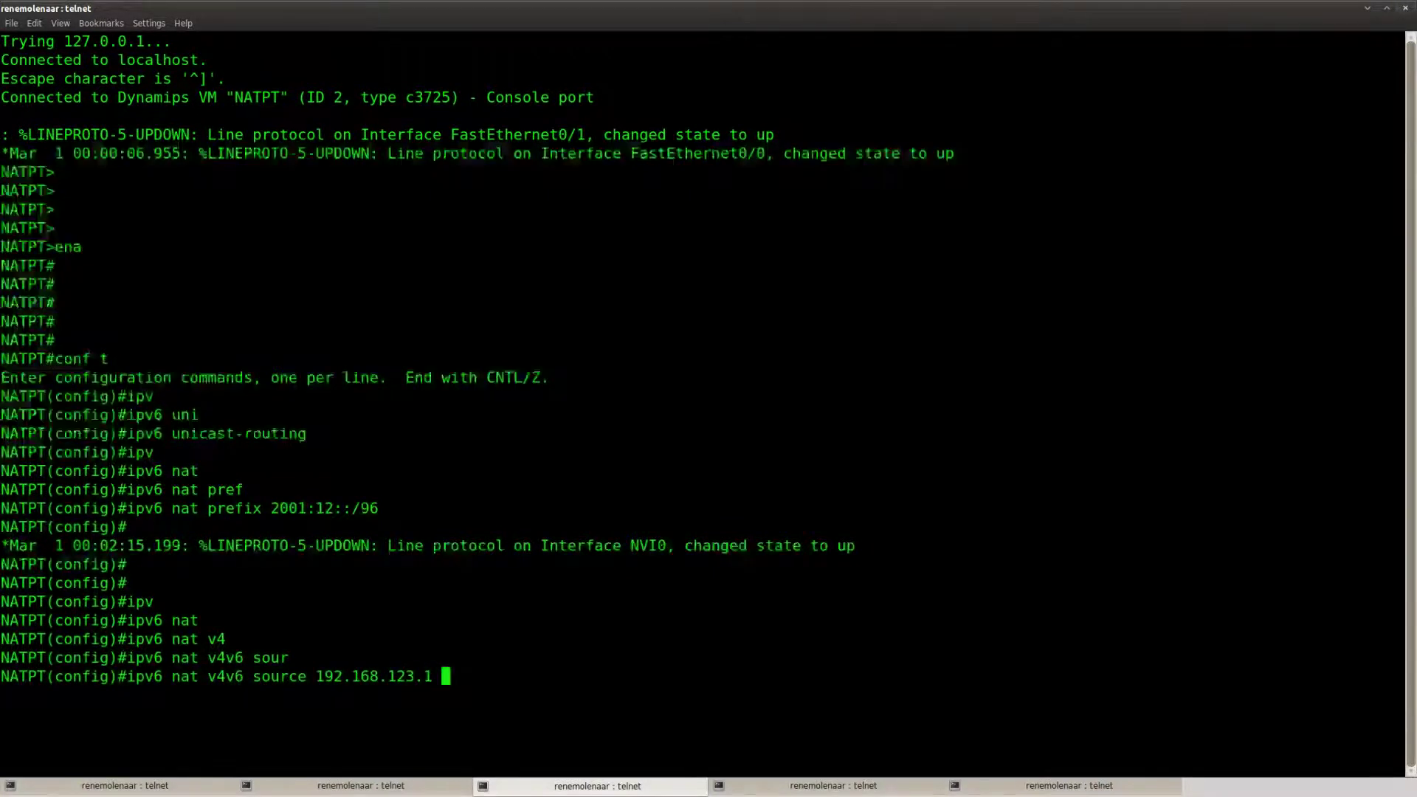
{"action": "type", "text": "2001:12:C0A8:7B01"}
{"action": "key", "text": "Return"}
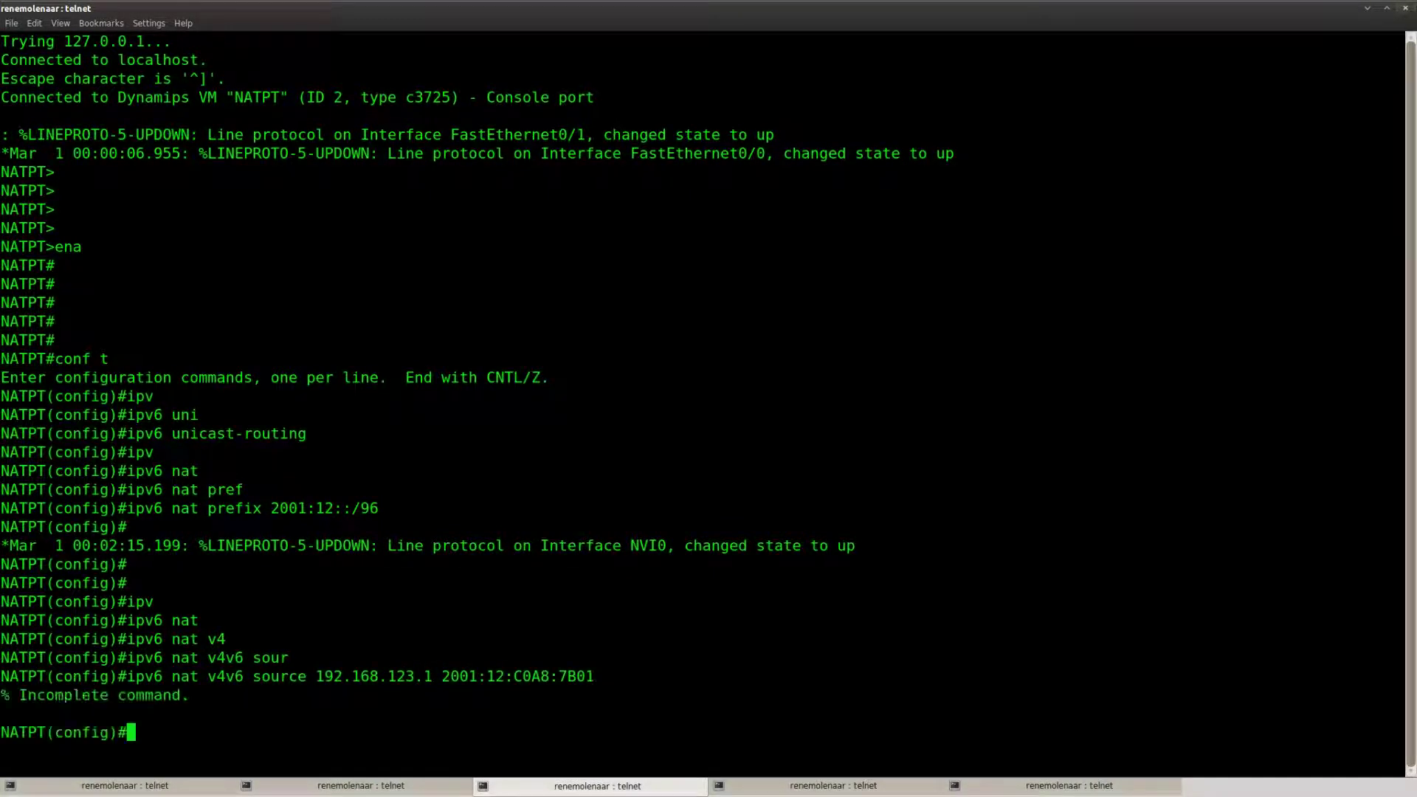
Step: Correct the mapping to 192.168.123.1 → 2001:12::C0A8:7B01 and resubmit it
{"action": "key", "text": "Up"}
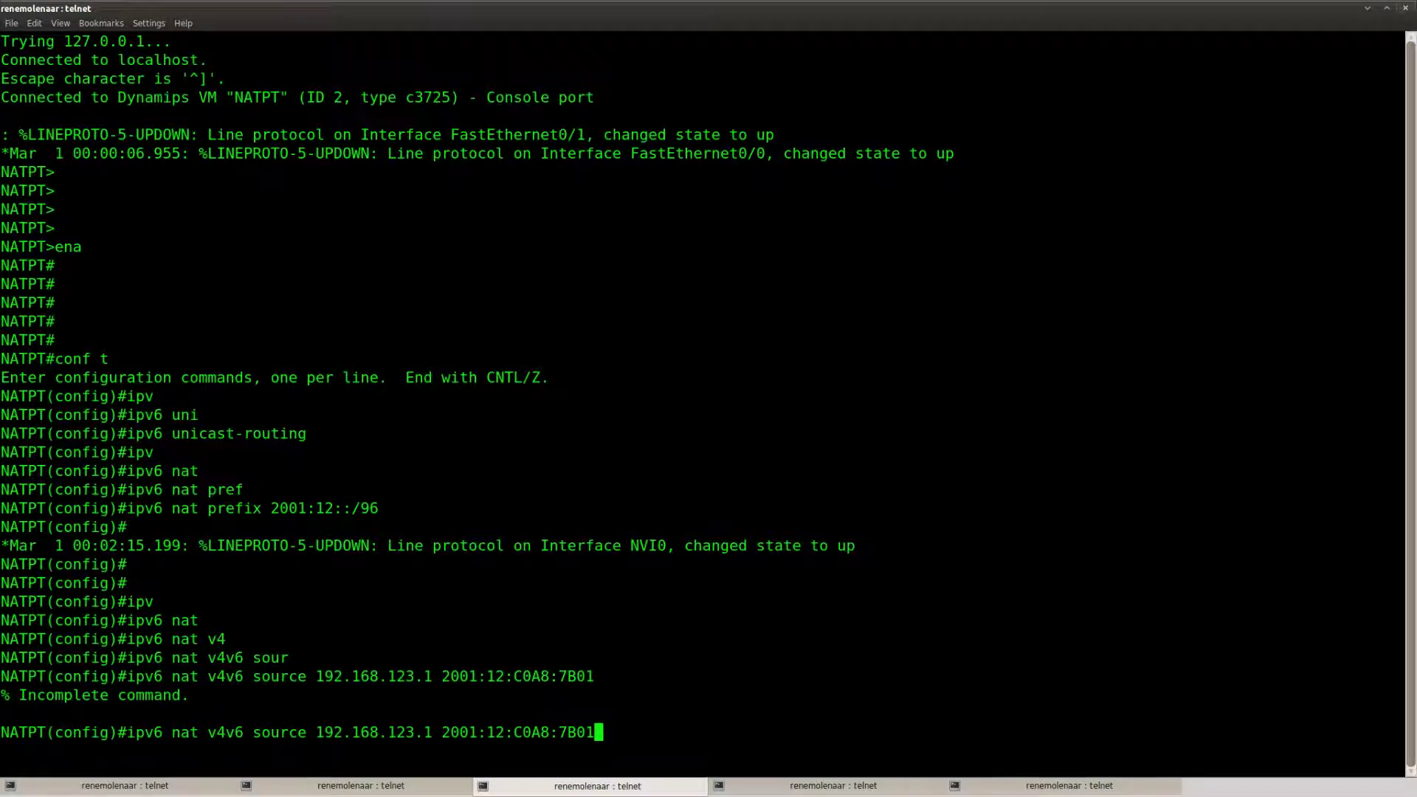
{"action": "type", "text": "?"}
{"action": "key", "text": "Left"}
{"action": "key", "text": "Left"}
{"action": "key", "text": "Left"}
{"action": "key", "text": "Left"}
{"action": "key", "text": "Left"}
{"action": "key", "text": "Left"}
{"action": "key", "text": "Left"}
{"action": "key", "text": "Left"}
{"action": "key", "text": "Left"}
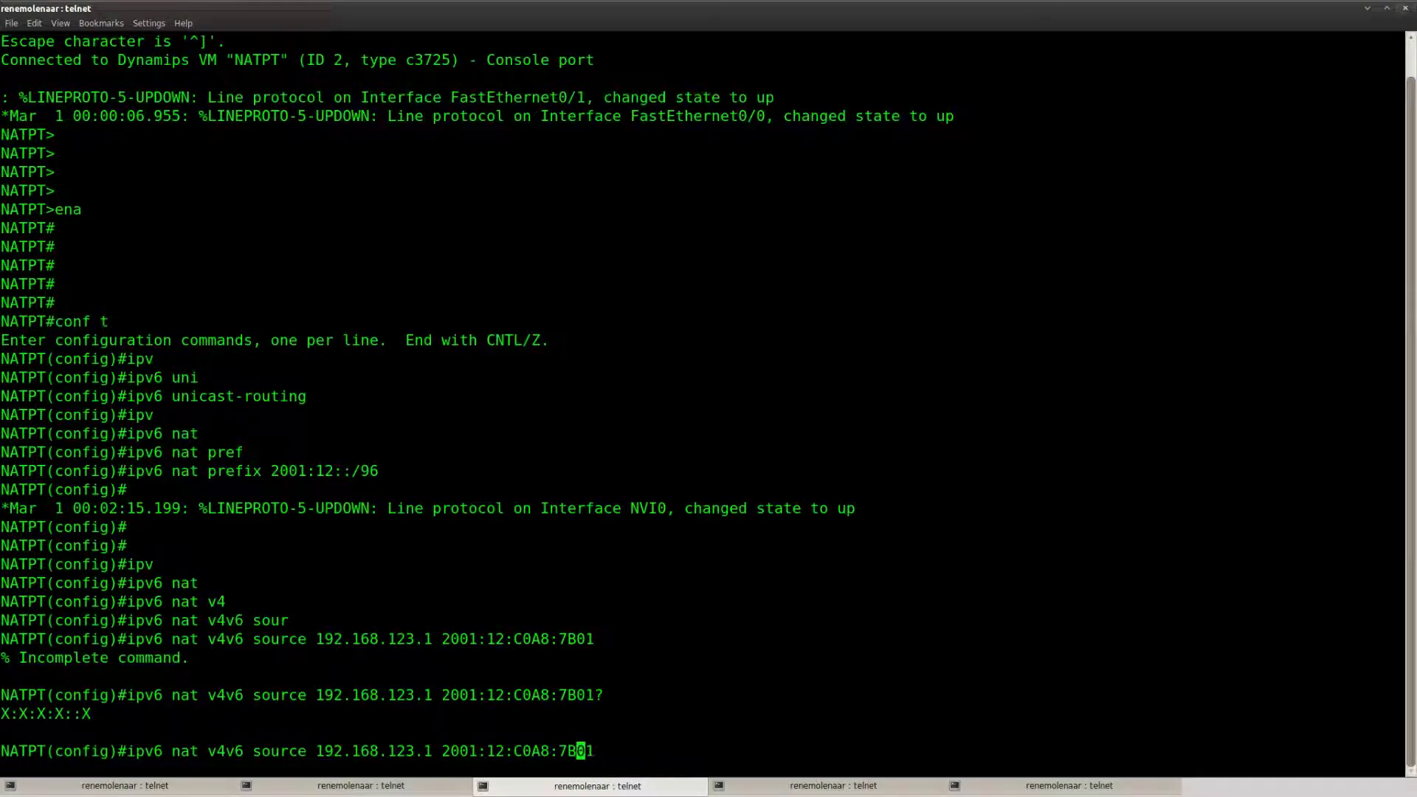
{"action": "type", "text": ":"}
{"action": "key", "text": "Return"}
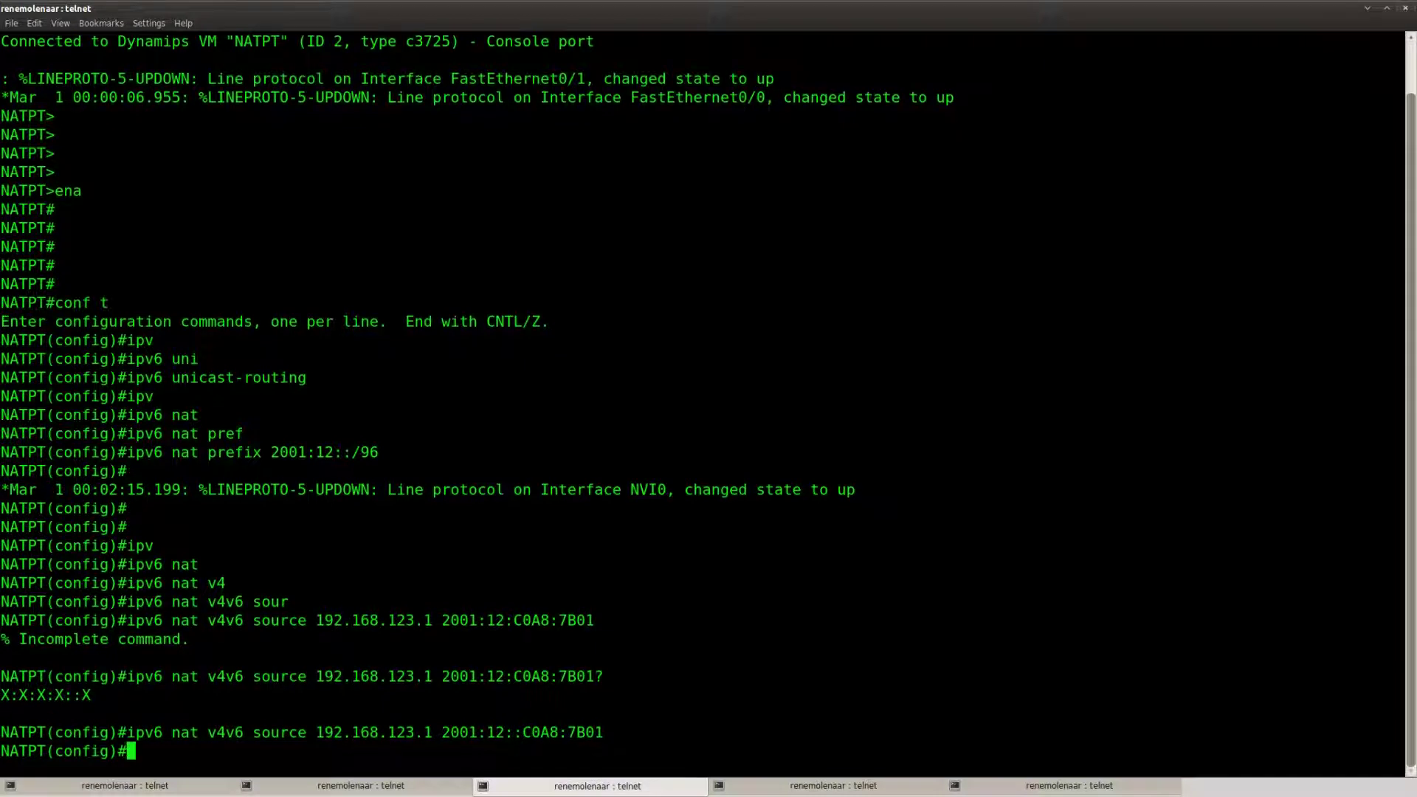
Step: Add the v4v6 mapping 192.168.123.2 → 2001:12::C0A8:7B02
{"action": "key", "text": "Up"}
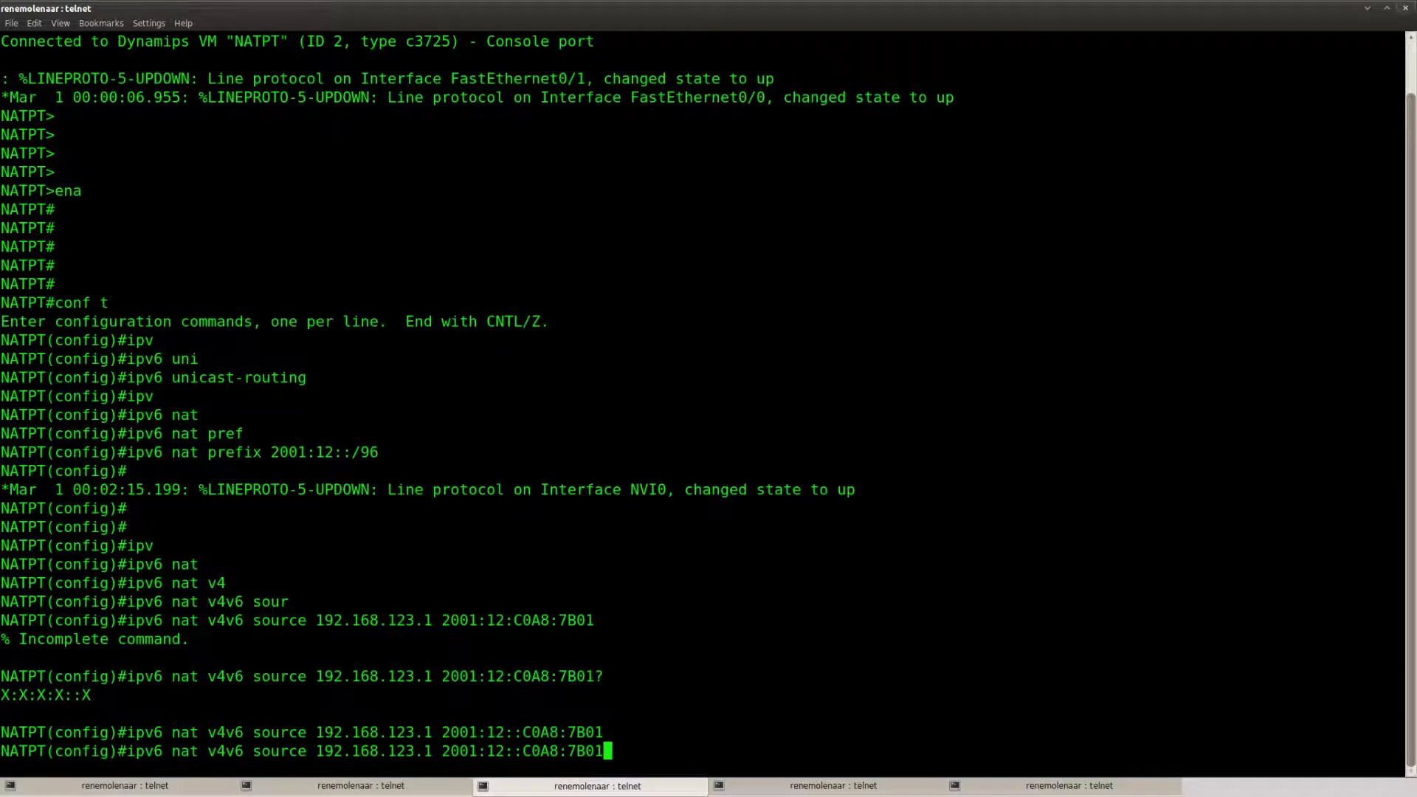
{"action": "key", "text": "BackSpace"}
{"action": "type", "text": "2"}
{"action": "key", "text": "Left"}
{"action": "key", "text": "Left"}
{"action": "key", "text": "Left"}
{"action": "key", "text": "Left"}
{"action": "key", "text": "Left"}
{"action": "key", "text": "Left"}
{"action": "key", "text": "Left"}
{"action": "key", "text": "Left"}
{"action": "key", "text": "Left"}
{"action": "key", "text": "Left"}
{"action": "key", "text": "Left"}
{"action": "key", "text": "Left"}
{"action": "key", "text": "Left"}
{"action": "key", "text": "Left"}
{"action": "key", "text": "Left"}
{"action": "key", "text": "Left"}
{"action": "key", "text": "Left"}
{"action": "key", "text": "Left"}
{"action": "key", "text": "Left"}
{"action": "key", "text": "BackSpace"}
{"action": "type", "text": "2"}
{"action": "key", "text": "Return"}
{"action": "key", "text": "Return"}
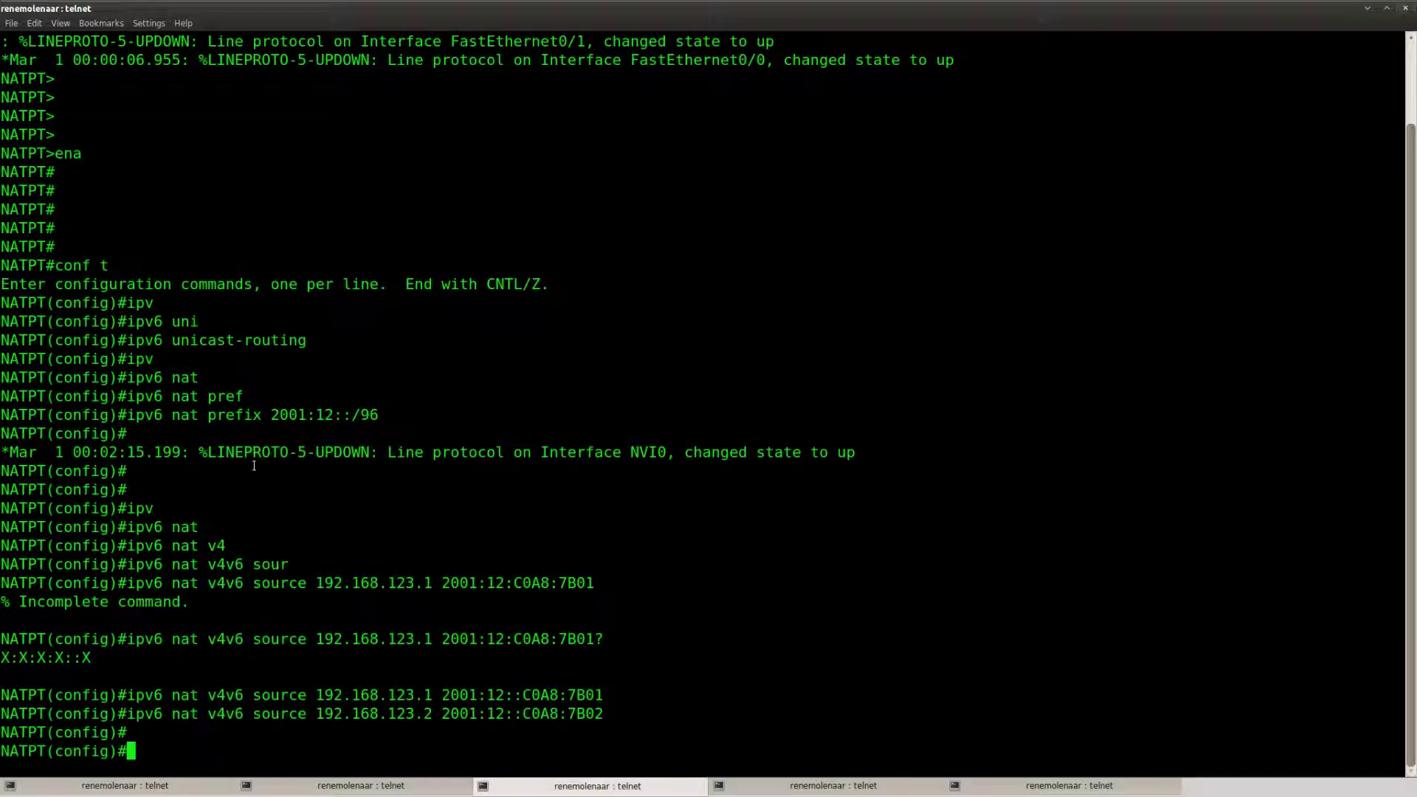
Step: Add the v6v4 static mapping 2001:345::4 → 192.168.45.4
{"action": "key", "text": "Return"}
{"action": "key", "text": "Return"}
{"action": "type", "text": "ipv"}
{"action": "key", "text": "Tab"}
{"action": "type", "text": "na"}
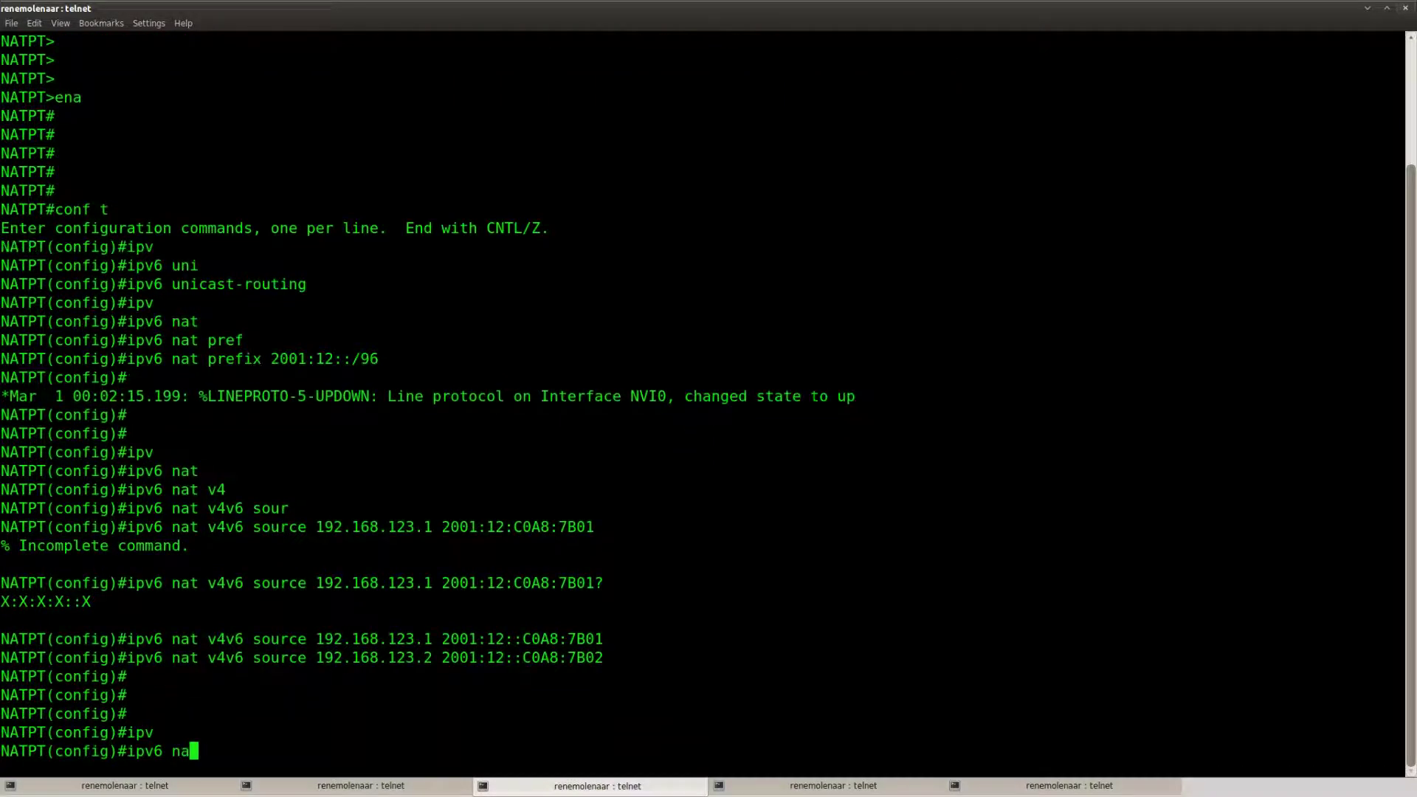
{"action": "key", "text": "Tab"}
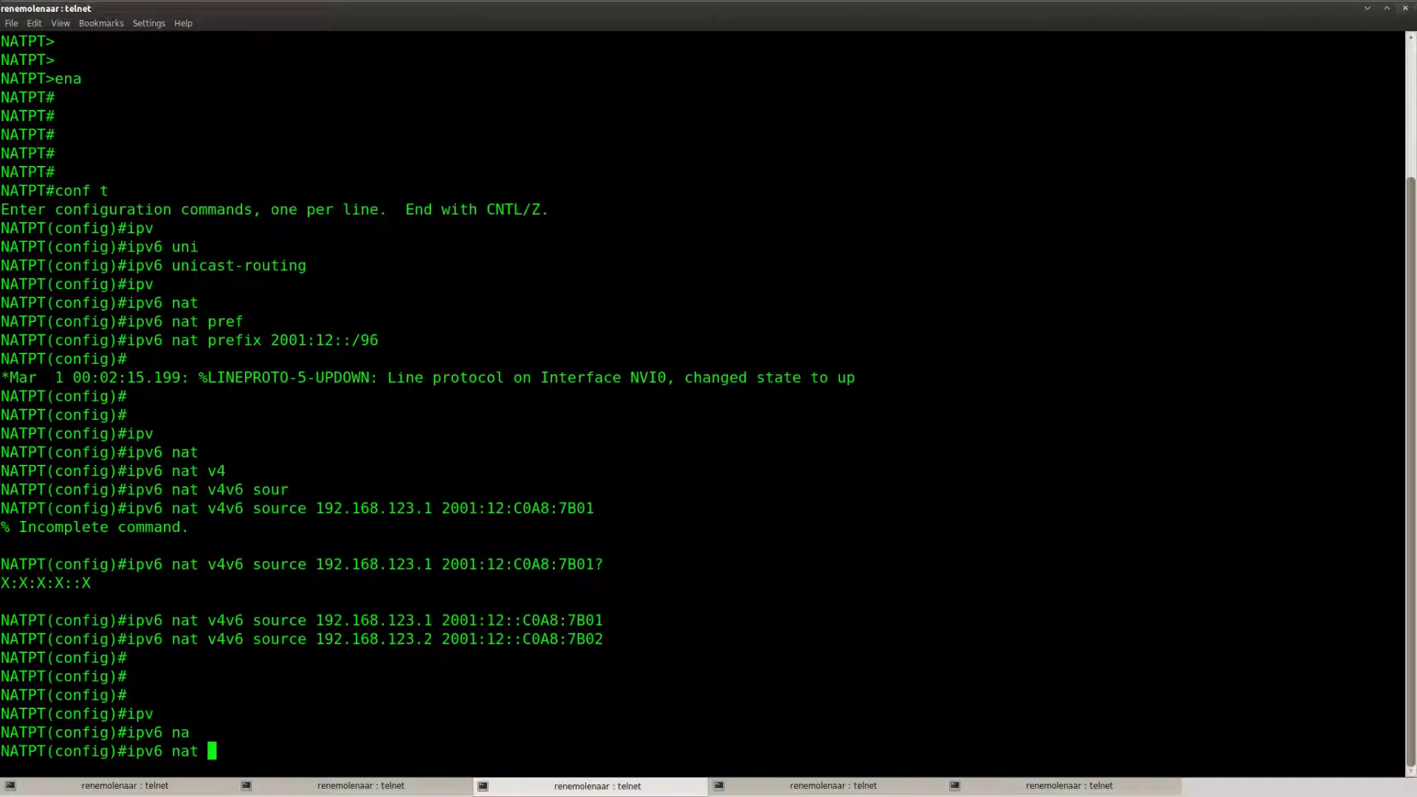
{"action": "type", "text": "v6"}
{"action": "key", "text": "Tab"}
{"action": "type", "text": "sou"}
{"action": "key", "text": "Tab"}
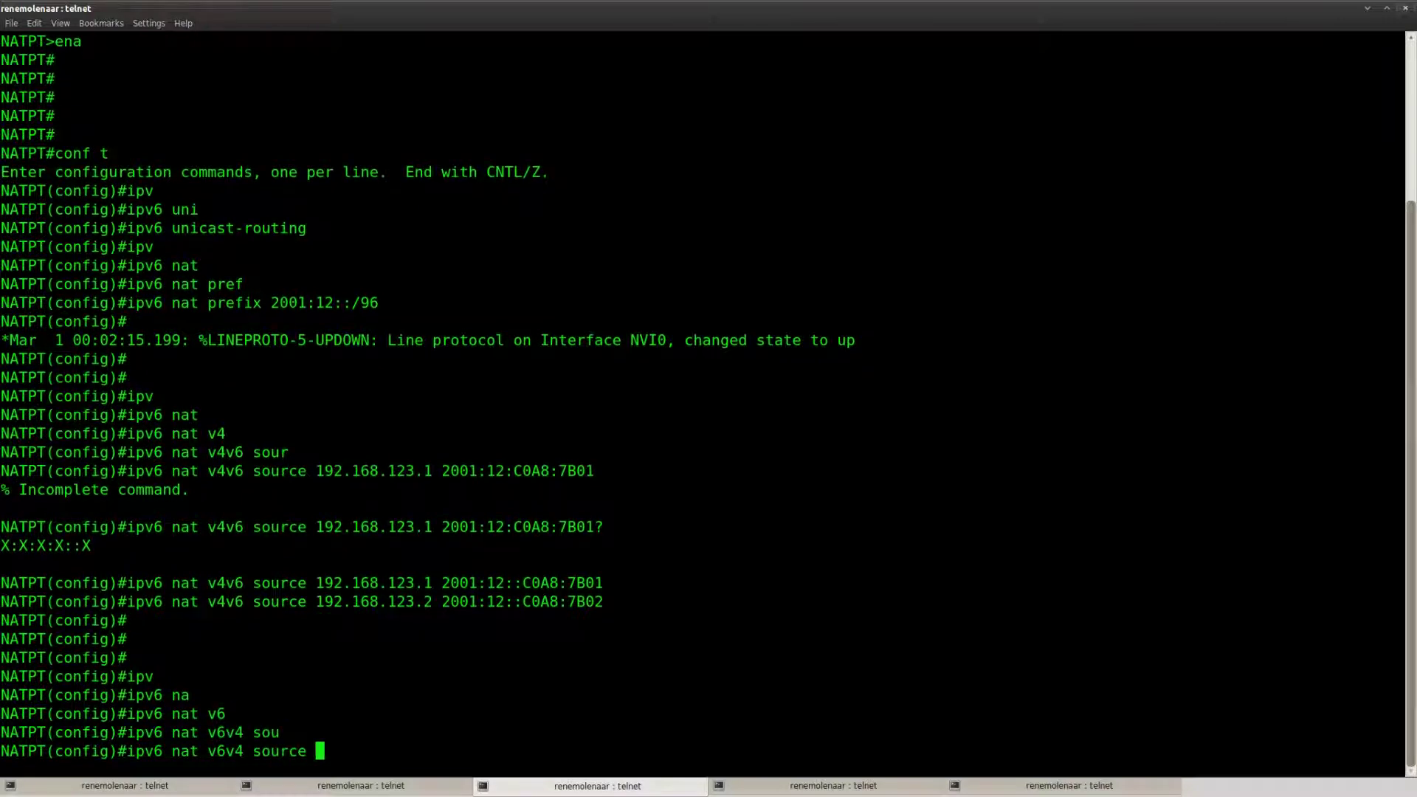
{"action": "type", "text": "2001:345"}
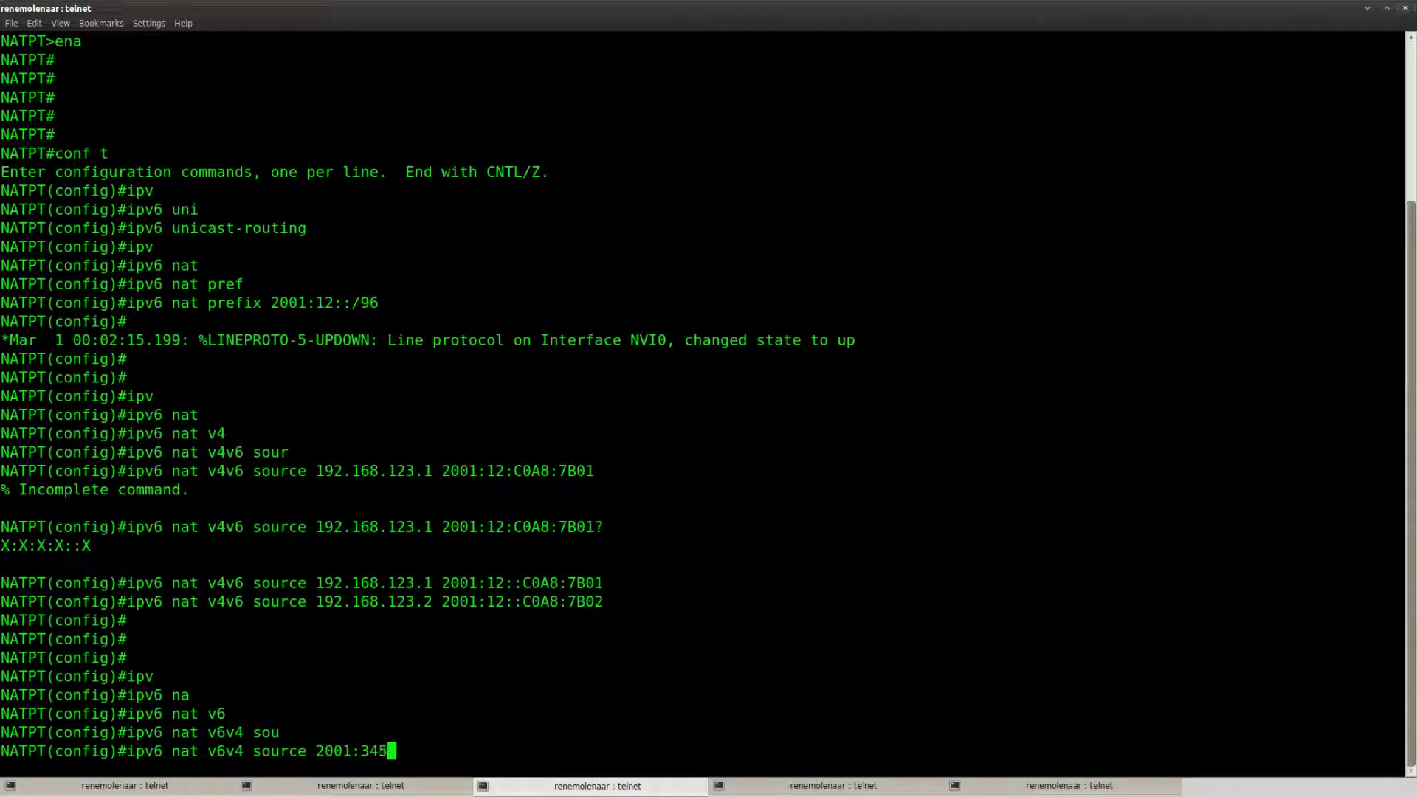
{"action": "type", "text": "::4 192.168.45.4"}
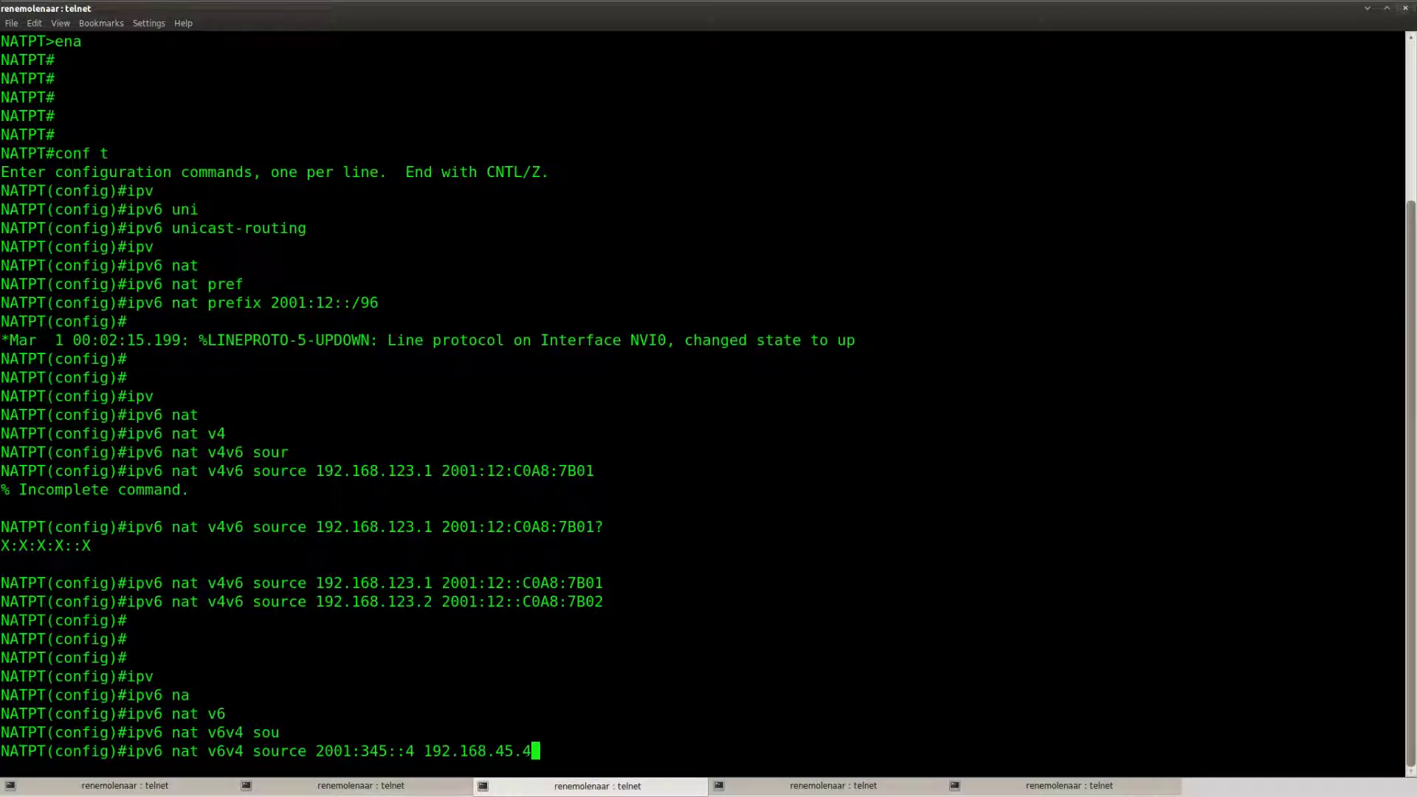
{"action": "key", "text": "Return"}
Step: Add the v6v4 static mapping 2001:345::5 → 192.168.45.5
{"action": "key", "text": "Up"}
{"action": "key", "text": "Left"}
{"action": "key", "text": "Left"}
{"action": "key", "text": "Left"}
{"action": "key", "text": "Left"}
{"action": "key", "text": "Left"}
{"action": "key", "text": "Left"}
{"action": "key", "text": "Left"}
{"action": "key", "text": "Left"}
{"action": "key", "text": "Left"}
{"action": "key", "text": "Left"}
{"action": "key", "text": "Left"}
{"action": "key", "text": "Left"}
{"action": "key", "text": "Left"}
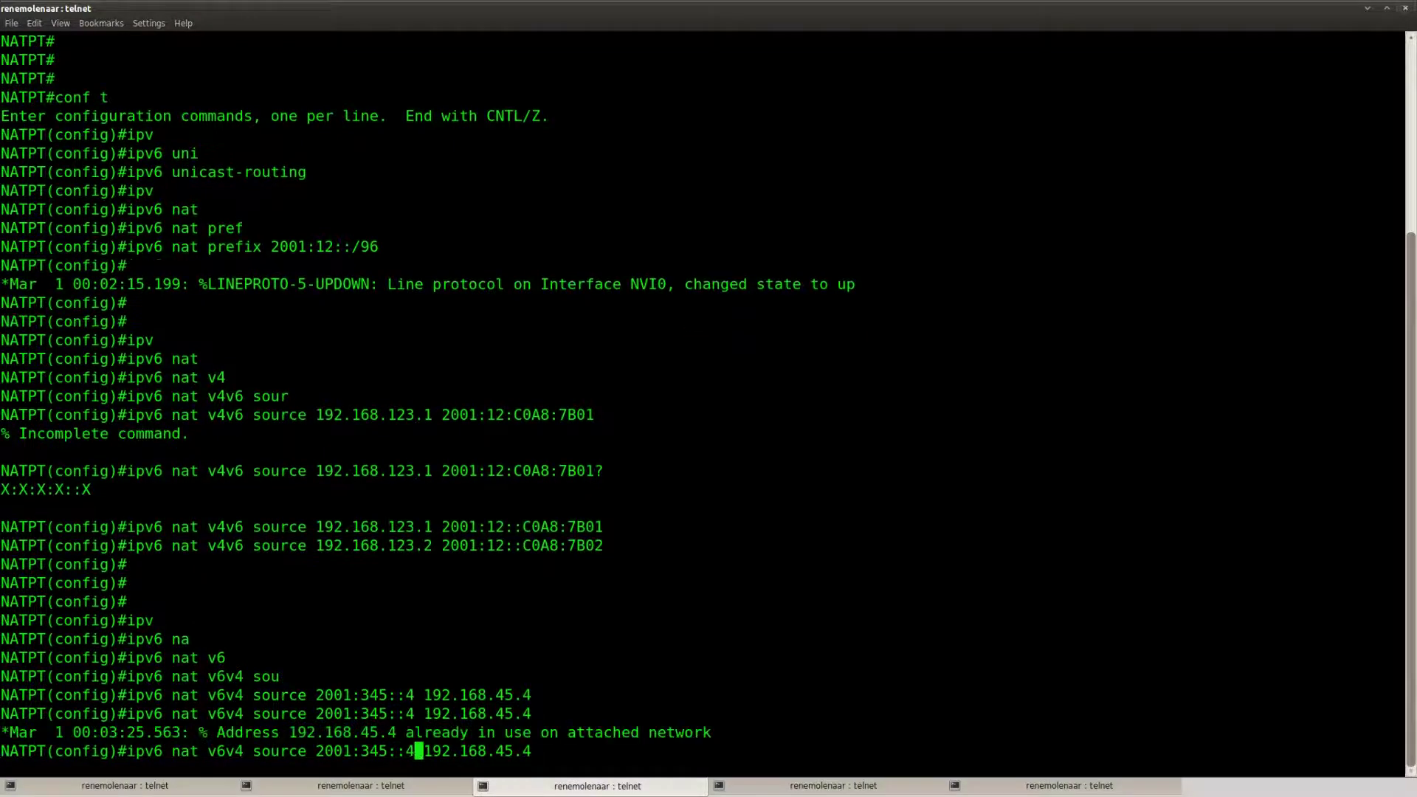
{"action": "key", "text": "BackSpace"}
{"action": "type", "text": "5"}
{"action": "key", "text": "Right"}
{"action": "key", "text": "Right"}
{"action": "key", "text": "Right"}
{"action": "key", "text": "Right"}
{"action": "key", "text": "Right"}
{"action": "key", "text": "Right"}
{"action": "key", "text": "Right"}
{"action": "key", "text": "Right"}
{"action": "key", "text": "Right"}
{"action": "key", "text": "Right"}
{"action": "key", "text": "Right"}
{"action": "key", "text": "Right"}
{"action": "key", "text": "Right"}
{"action": "key", "text": "BackSpace"}
{"action": "type", "text": "5"}
{"action": "key", "text": "Return"}
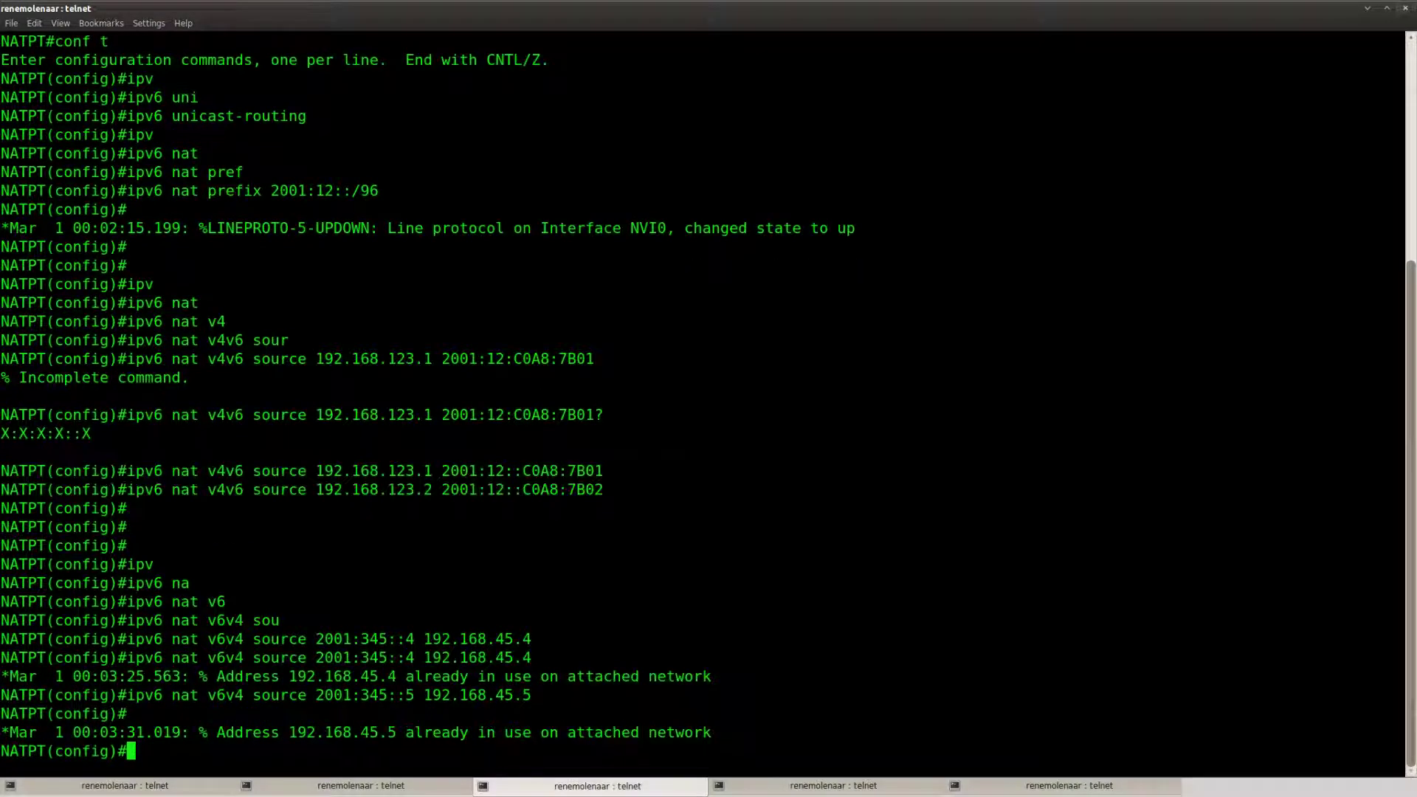
{"action": "key", "text": "Return"}
Step: Apply the ipv6 nat command under interfaces f0/0 and f0/1 on NATPT
{"action": "type", "text": "int f0/0"}
{"action": "key", "text": "Return"}
{"action": "type", "text": "ig-if)#i"}
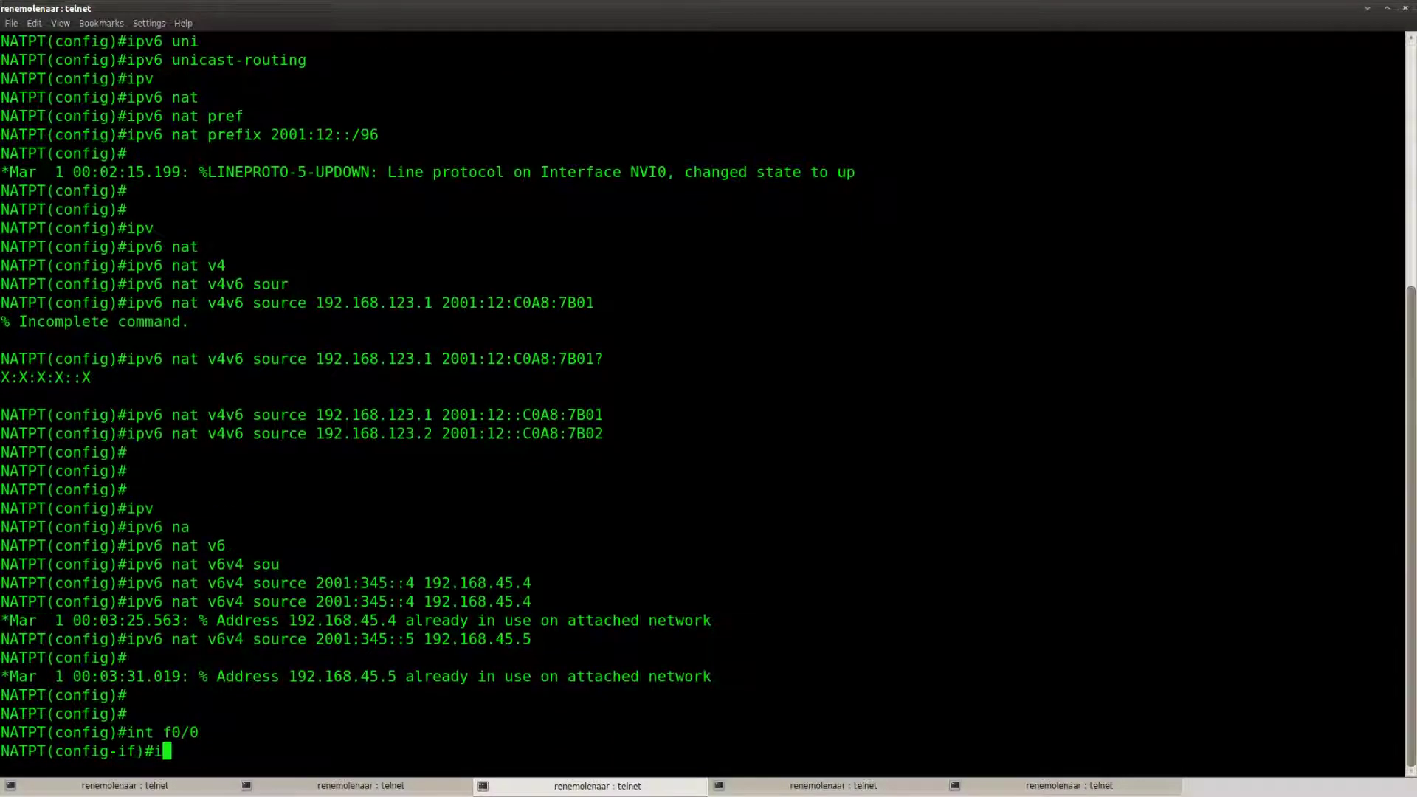
{"action": "type", "text": "p"}
{"action": "key", "text": "Tab"}
{"action": "type", "text": "v"}
{"action": "key", "text": "Tab"}
{"action": "type", "text": "nat"}
{"action": "key", "text": "Return"}
{"action": "type", "text": "ig-if)#i"}
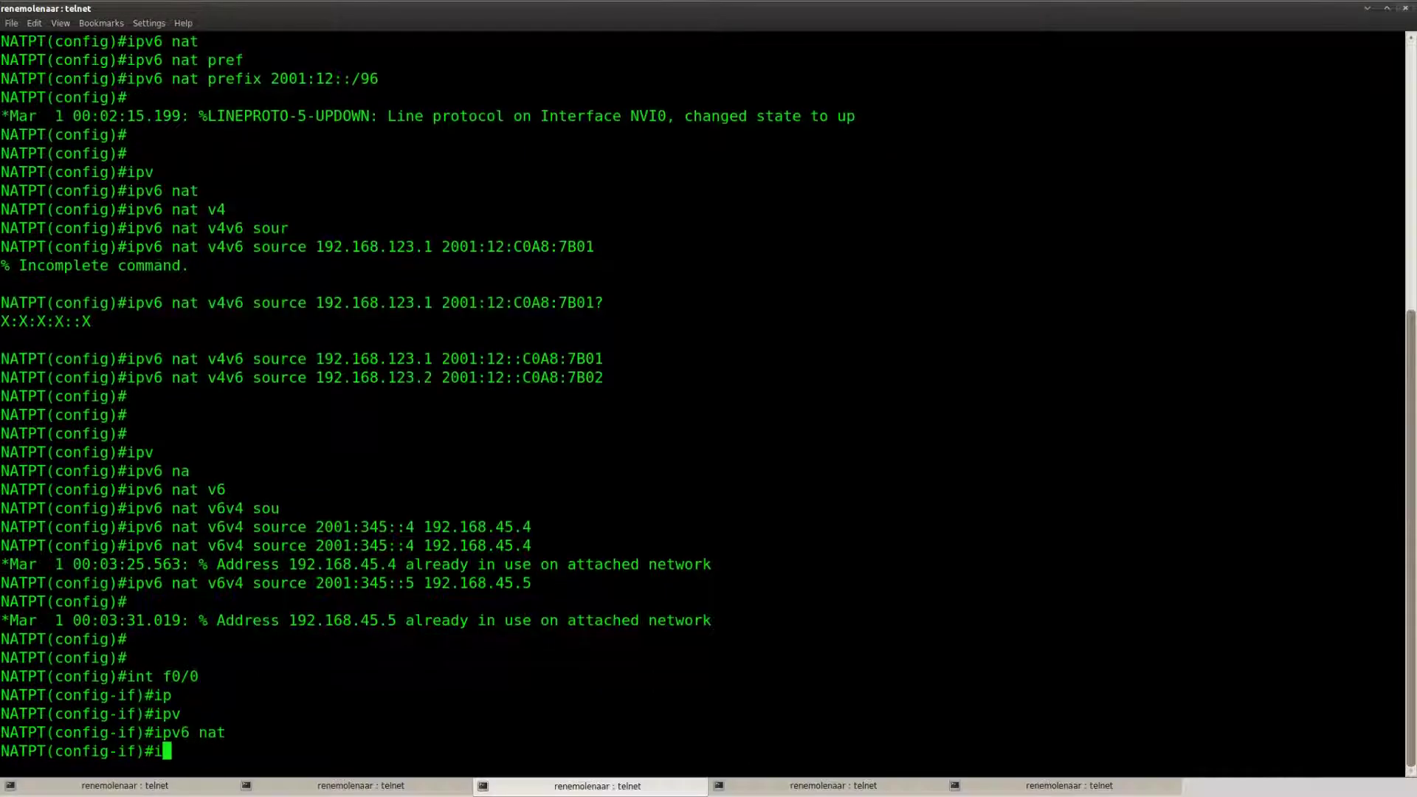
{"action": "type", "text": "nt f0/1"}
{"action": "key", "text": "Return"}
{"action": "key", "text": "Up"}
{"action": "key", "text": "Up"}
{"action": "key", "text": "Return"}
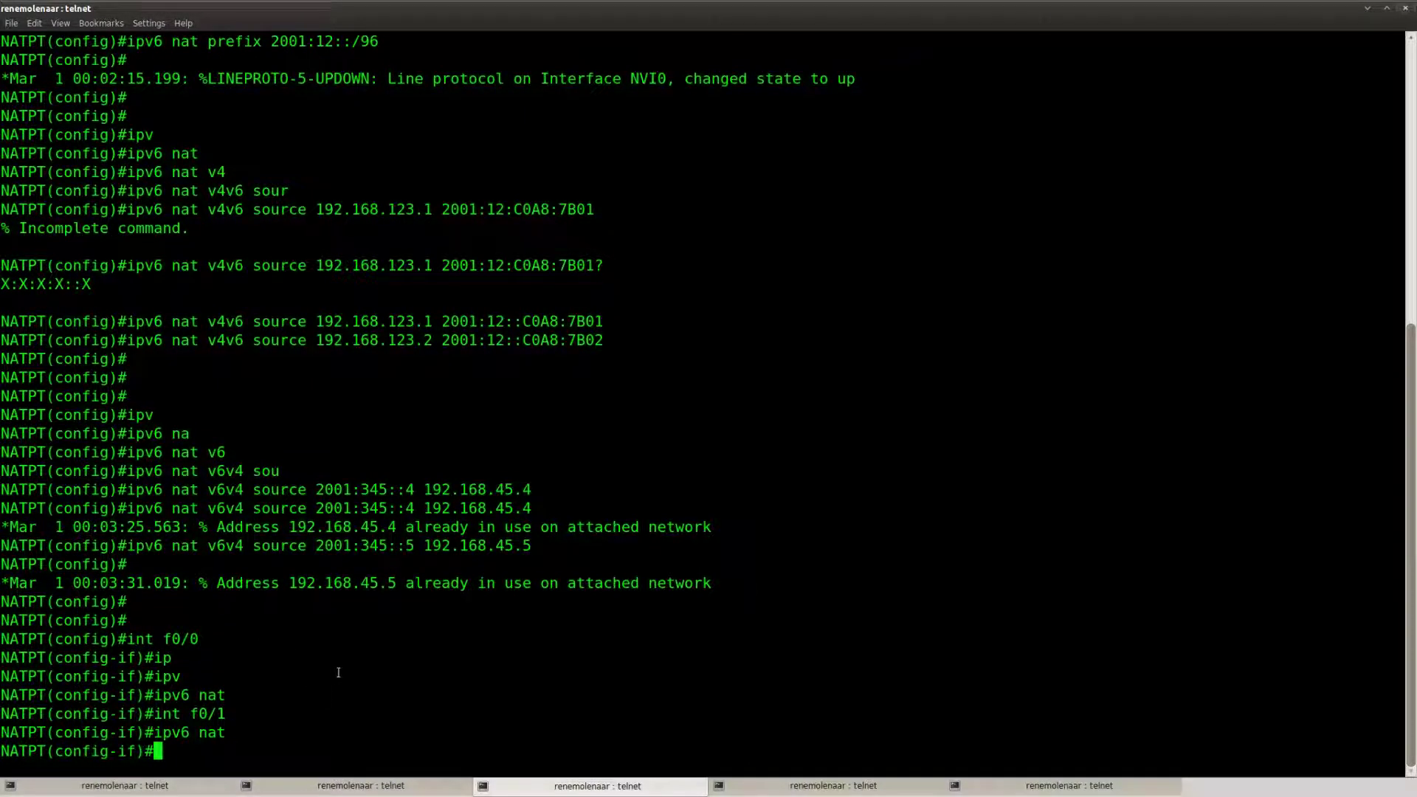
Step: On Gold, enter privileged mode and ping 2001:12::C0A8:7B01 once with 'repeat 1'
{"action": "left_click", "coordinate": [775, 791]}
{"action": "key", "text": "Return"}
{"action": "key", "text": "Return"}
{"action": "key", "text": "Return"}
{"action": "key", "text": "Return"}
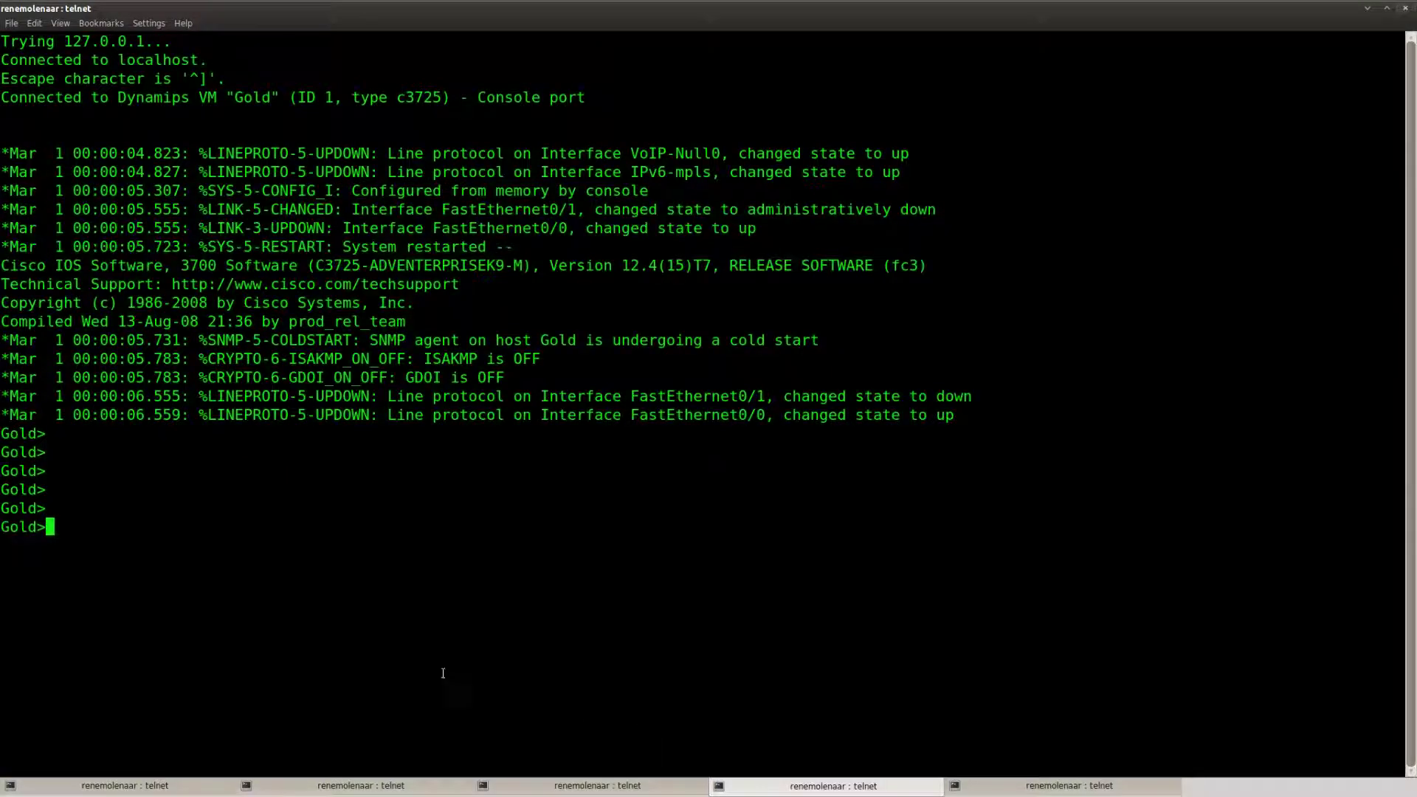
{"action": "type", "text": "ena"}
{"action": "key", "text": "Return"}
{"action": "type", "text": "pin"}
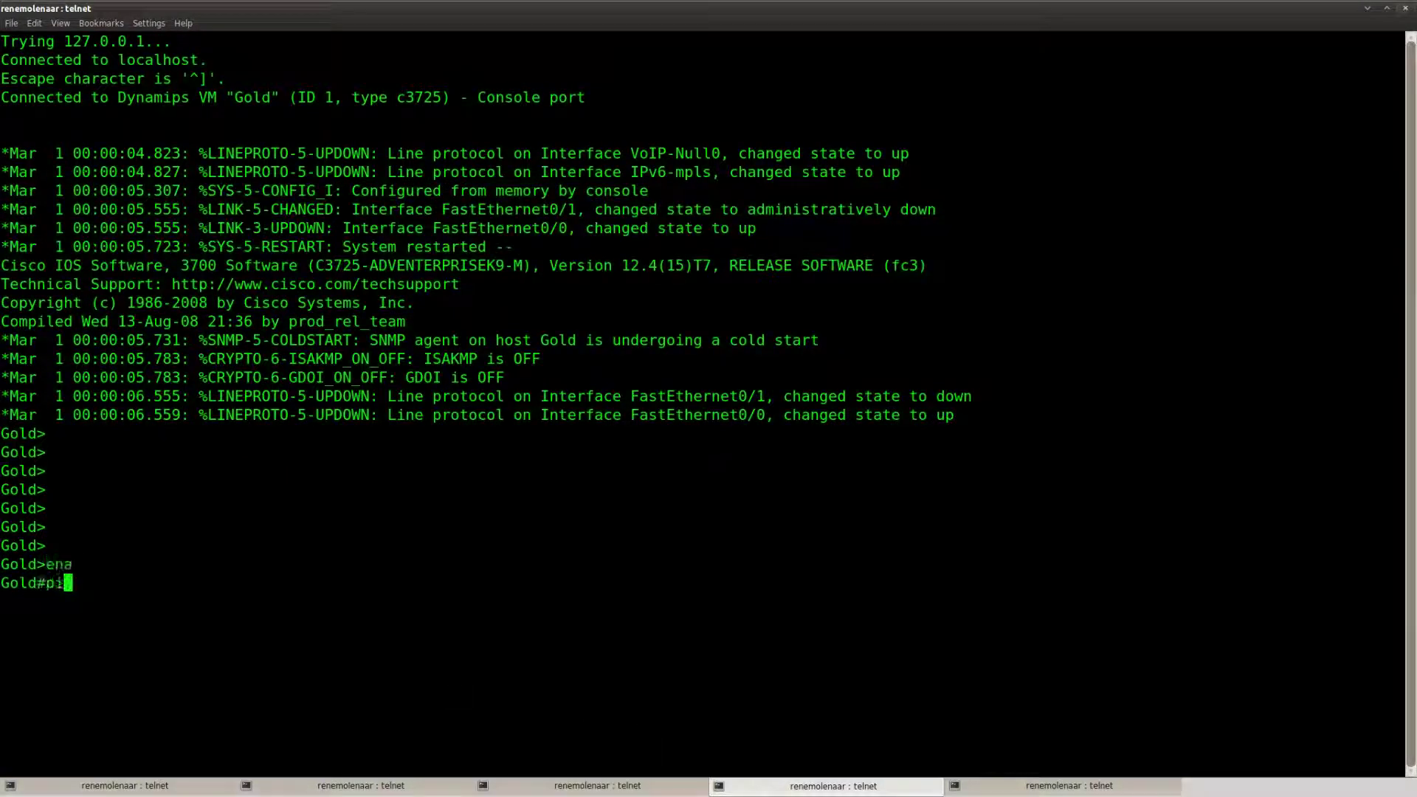
{"action": "key", "text": "Tab"}
{"action": "type", "text": "2001"}
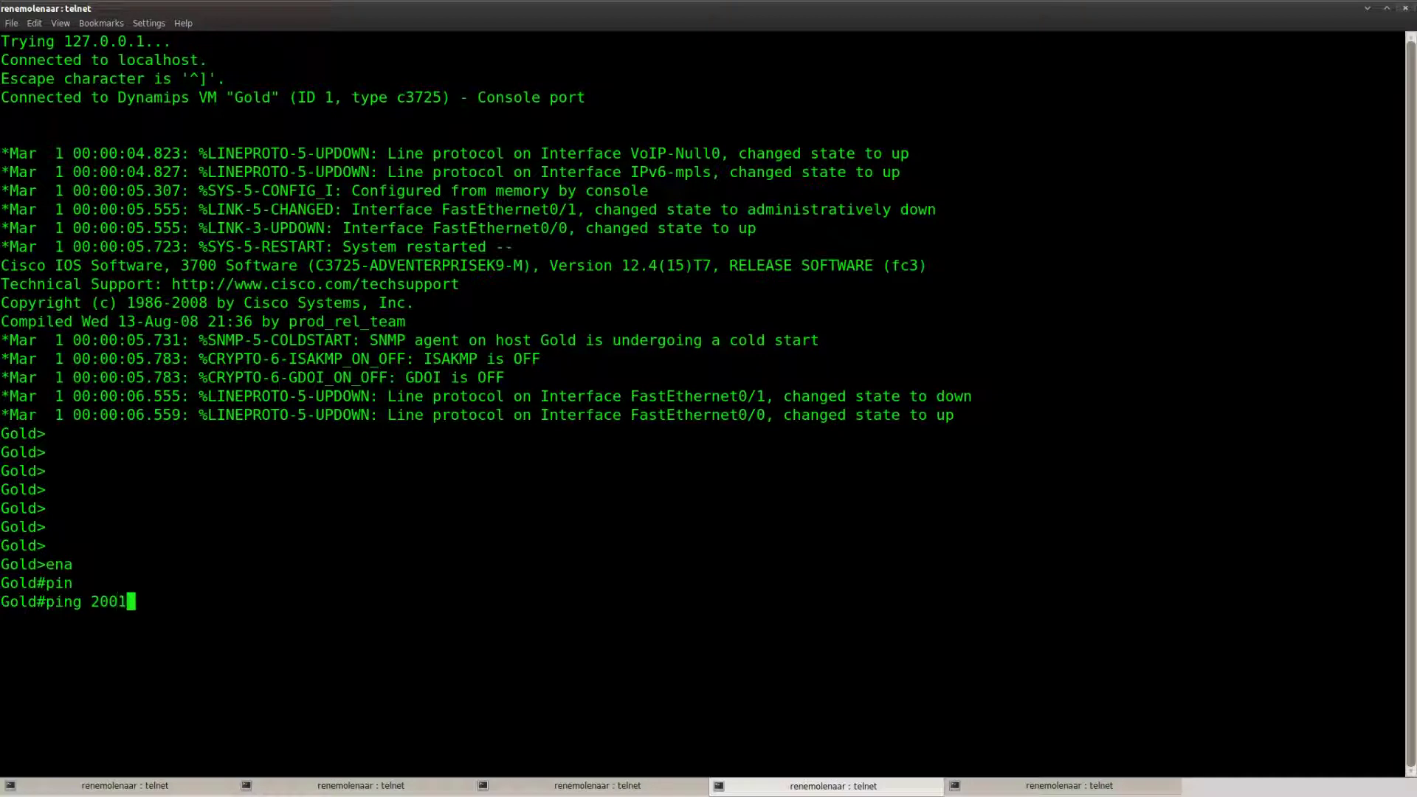
{"action": "type", "text": ":12::C0A"}
{"action": "type", "text": "8:7B01 repe"}
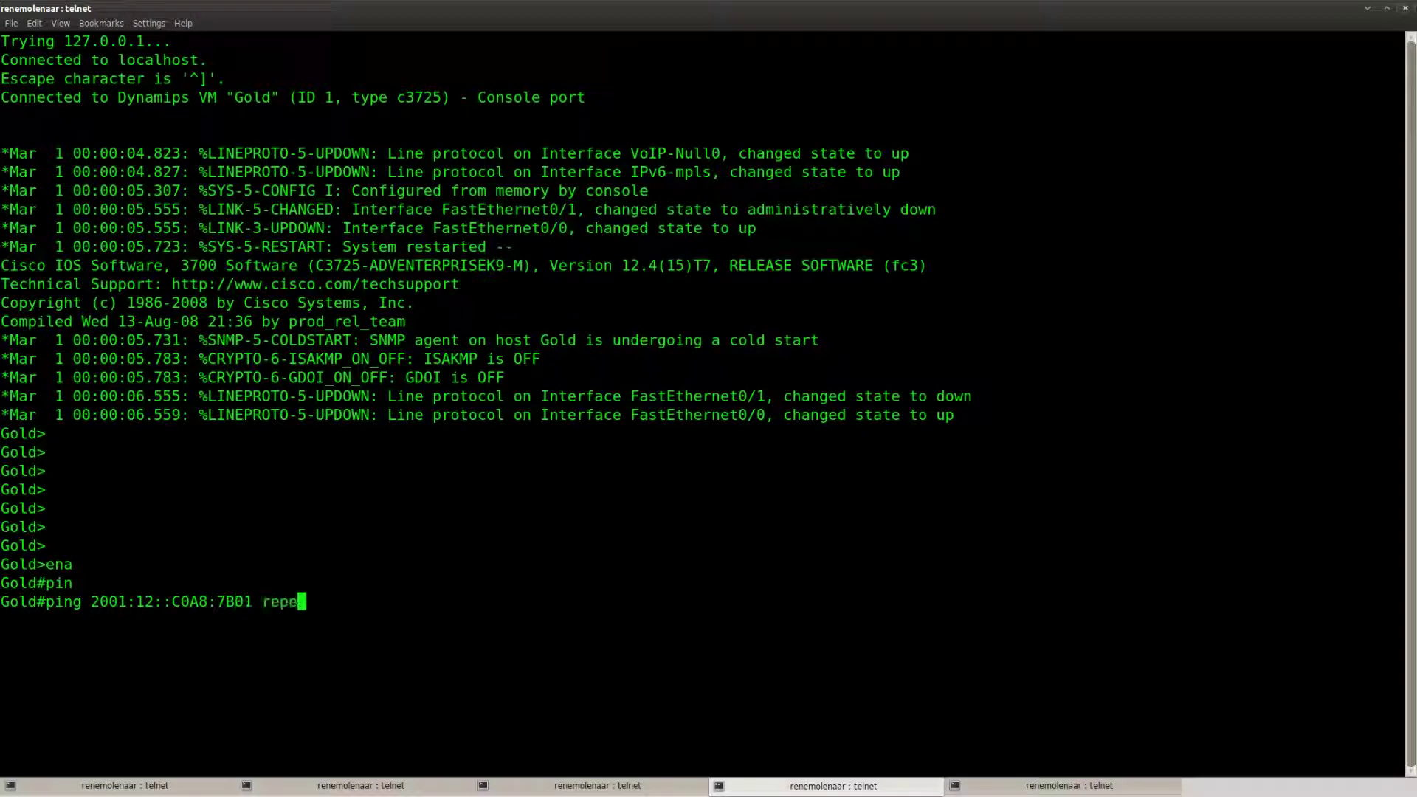
{"action": "key", "text": "Tab"}
{"action": "type", "text": "1"}
{"action": "key", "text": "Return"}
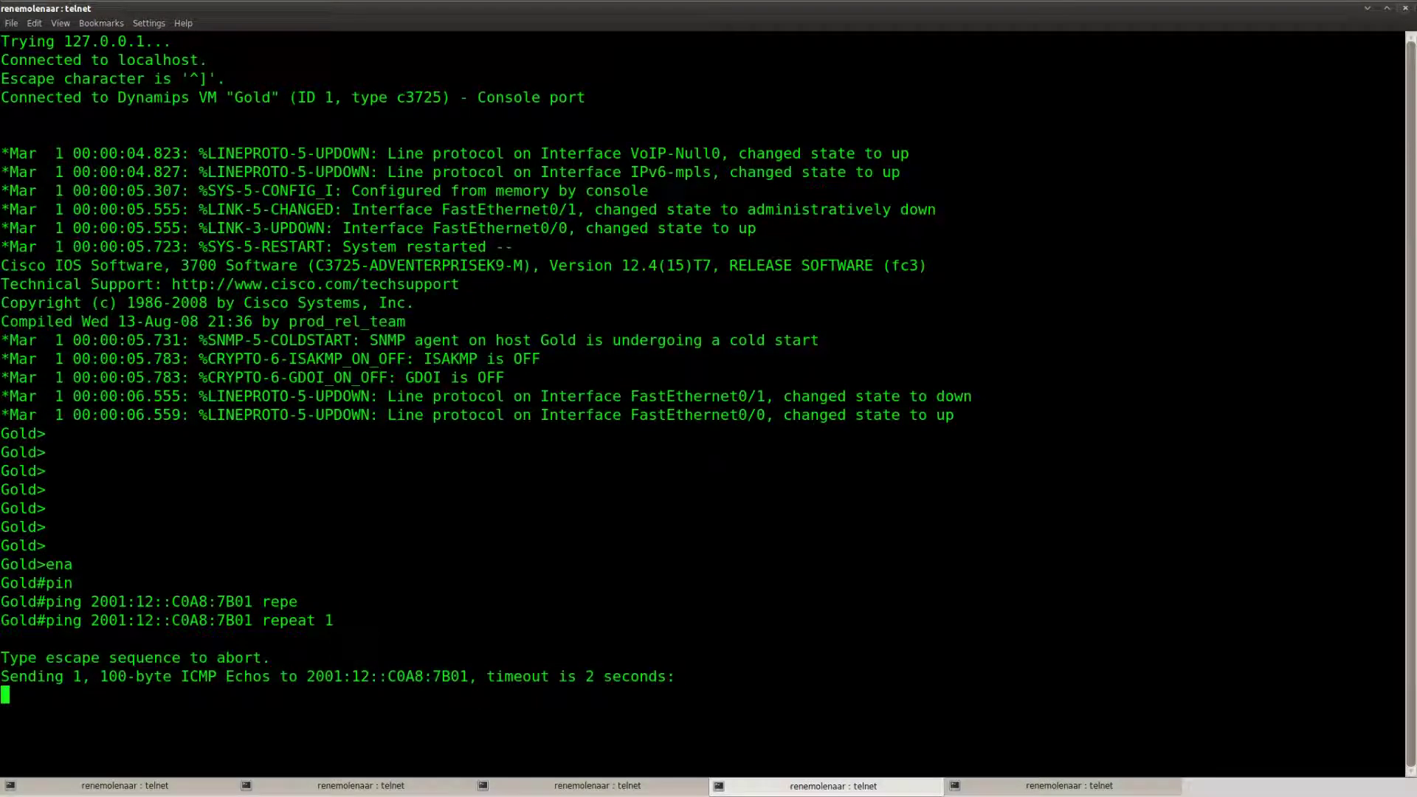
Step: Rerun the single ping to 2001:12::C0A8:7B01 four more times, each succeeding
{"action": "key", "text": "Return"}
{"action": "key", "text": "Up"}
{"action": "key", "text": "Return"}
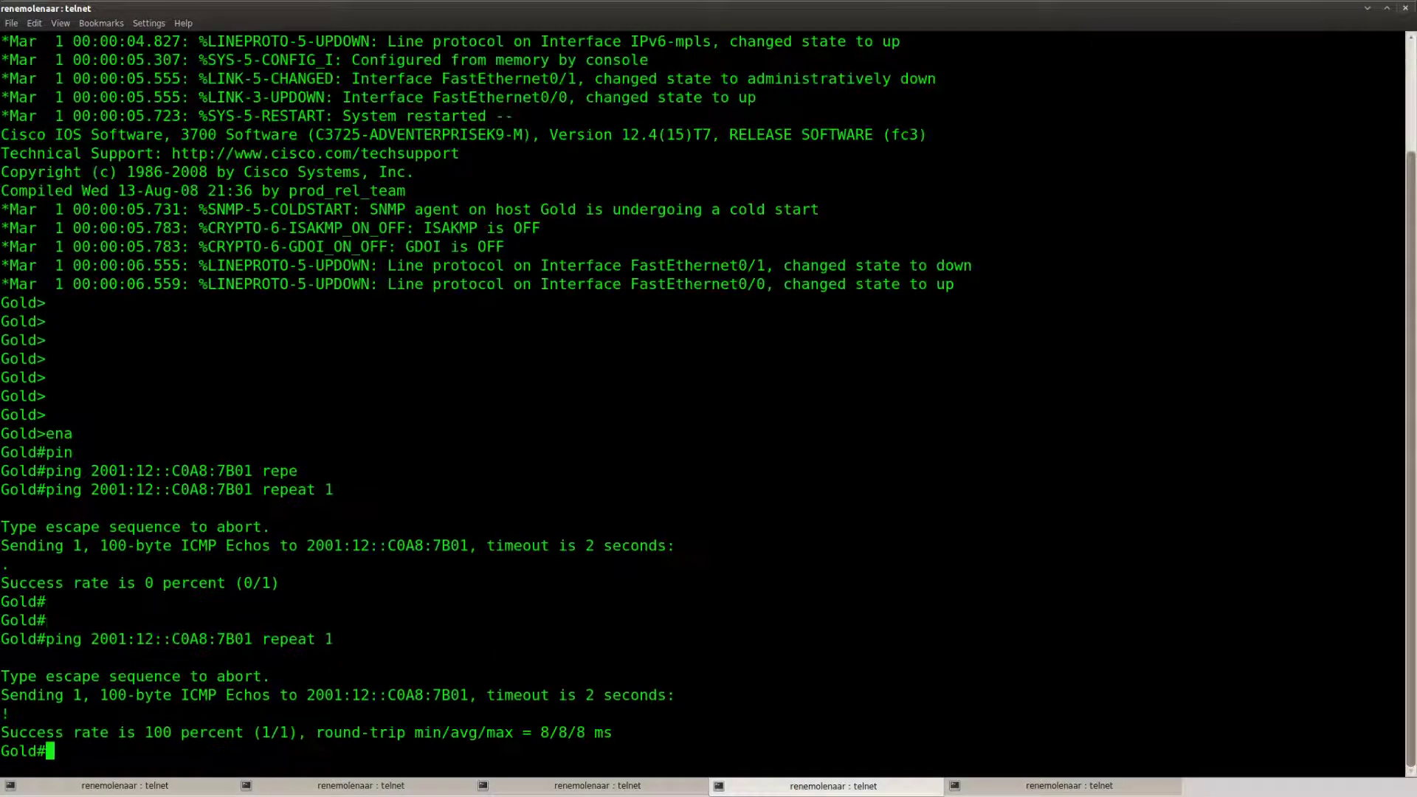
{"action": "key", "text": "Return"}
{"action": "key", "text": "Return"}
{"action": "key", "text": "Return"}
{"action": "key", "text": "Up"}
{"action": "key", "text": "Return"}
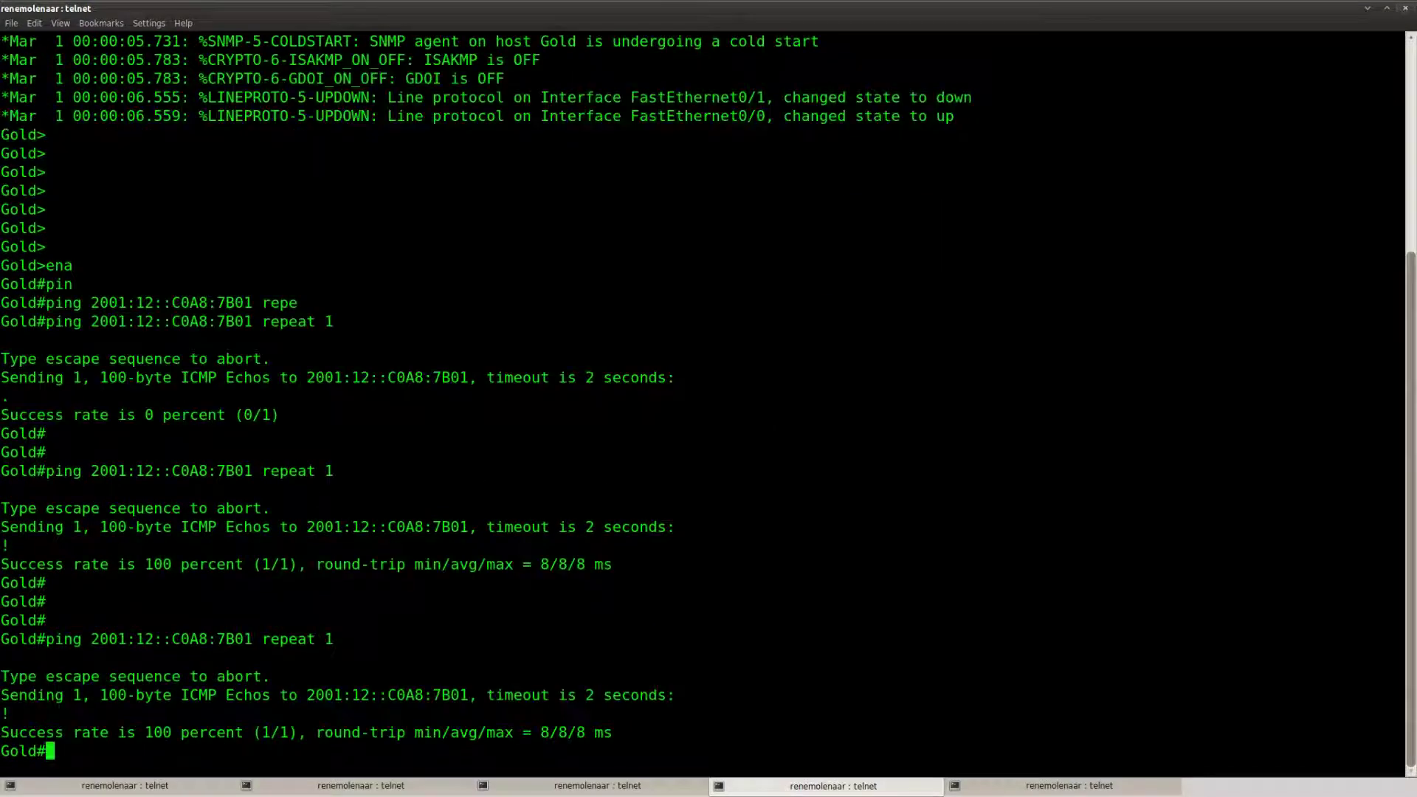
{"action": "key", "text": "Return"}
{"action": "key", "text": "Return"}
{"action": "key", "text": "Up"}
{"action": "key", "text": "Return"}
{"action": "key", "text": "Return"}
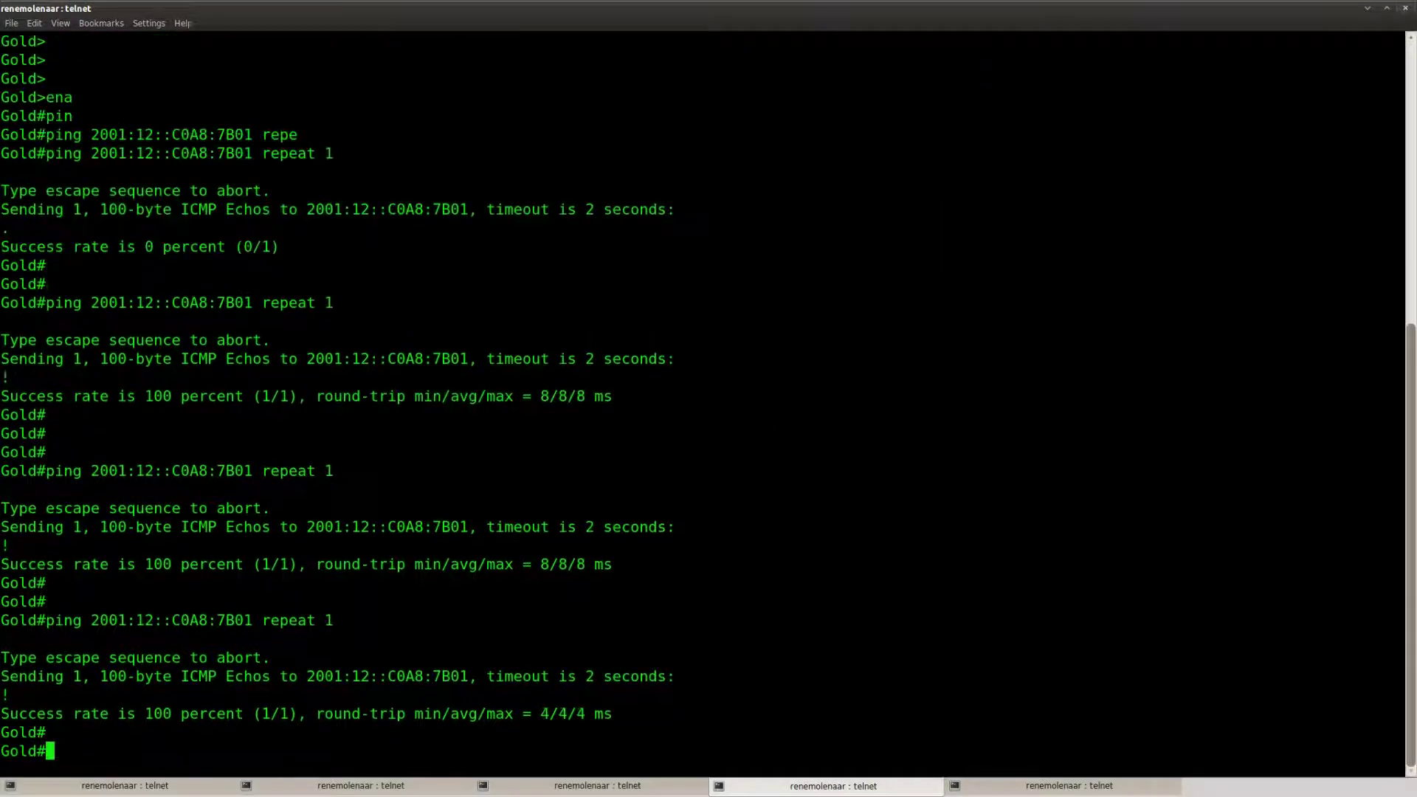
{"action": "key", "text": "Return"}
{"action": "key", "text": "Up"}
{"action": "key", "text": "Return"}
Step: Turn on 'debug ip packet' on the Bronze router
{"action": "left_click", "coordinate": [212, 791]}
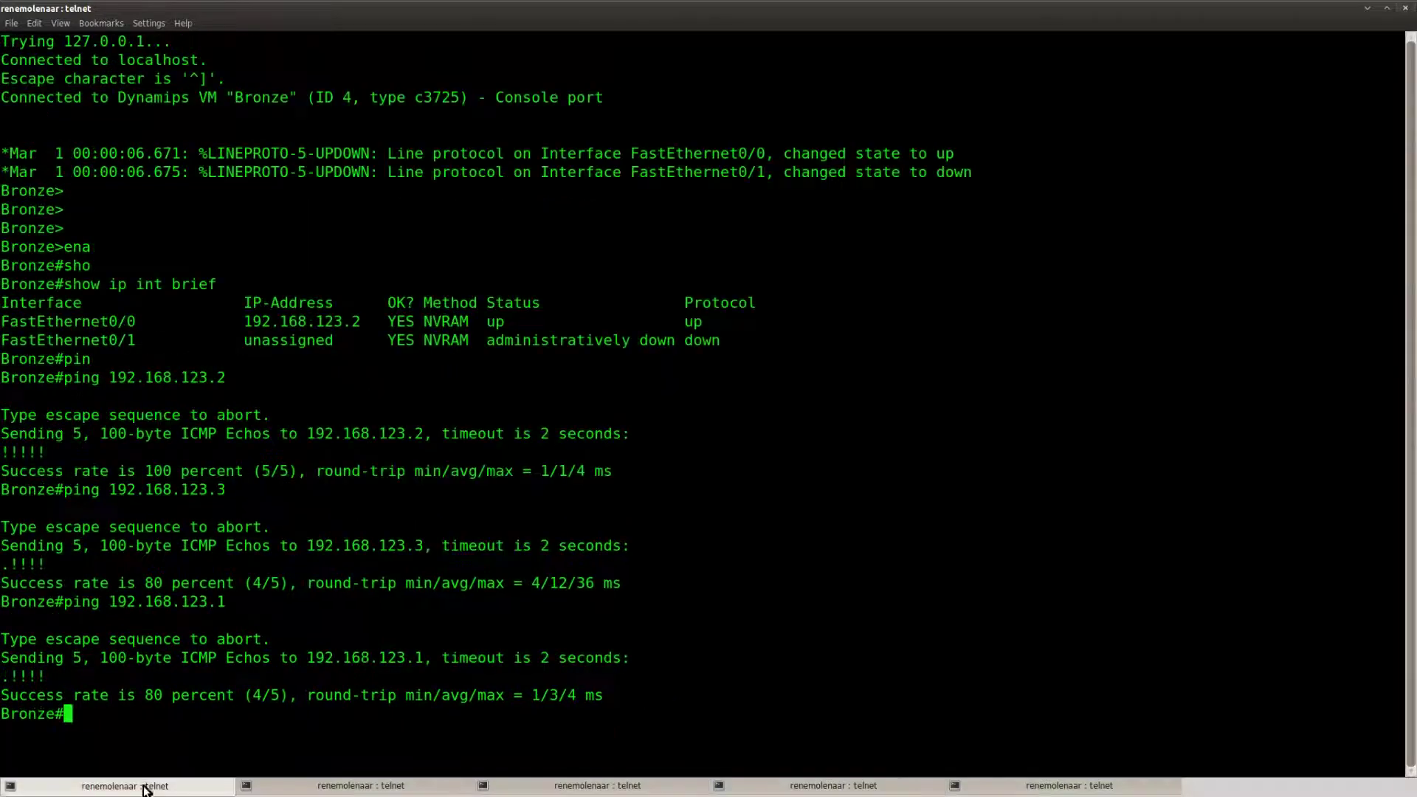
{"action": "key", "text": "Return"}
{"action": "key", "text": "Return"}
{"action": "key", "text": "Return"}
{"action": "key", "text": "Return"}
{"action": "key", "text": "Return"}
{"action": "type", "text": "deb"}
{"action": "key", "text": "Tab"}
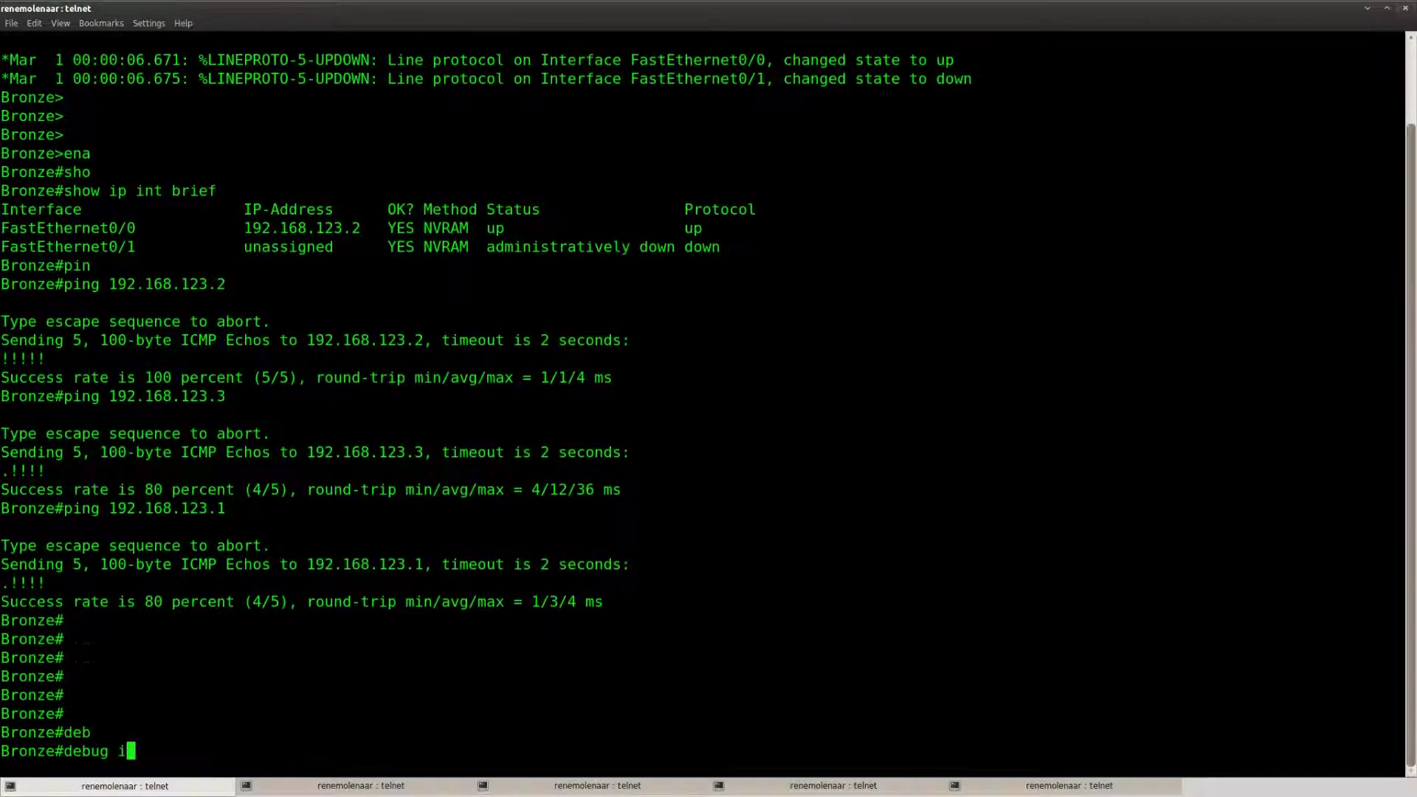
{"action": "type", "text": "ip"}
{"action": "key", "text": "Tab"}
{"action": "type", "text": "pac"}
{"action": "key", "text": "Tab"}
{"action": "key", "text": "Return"}
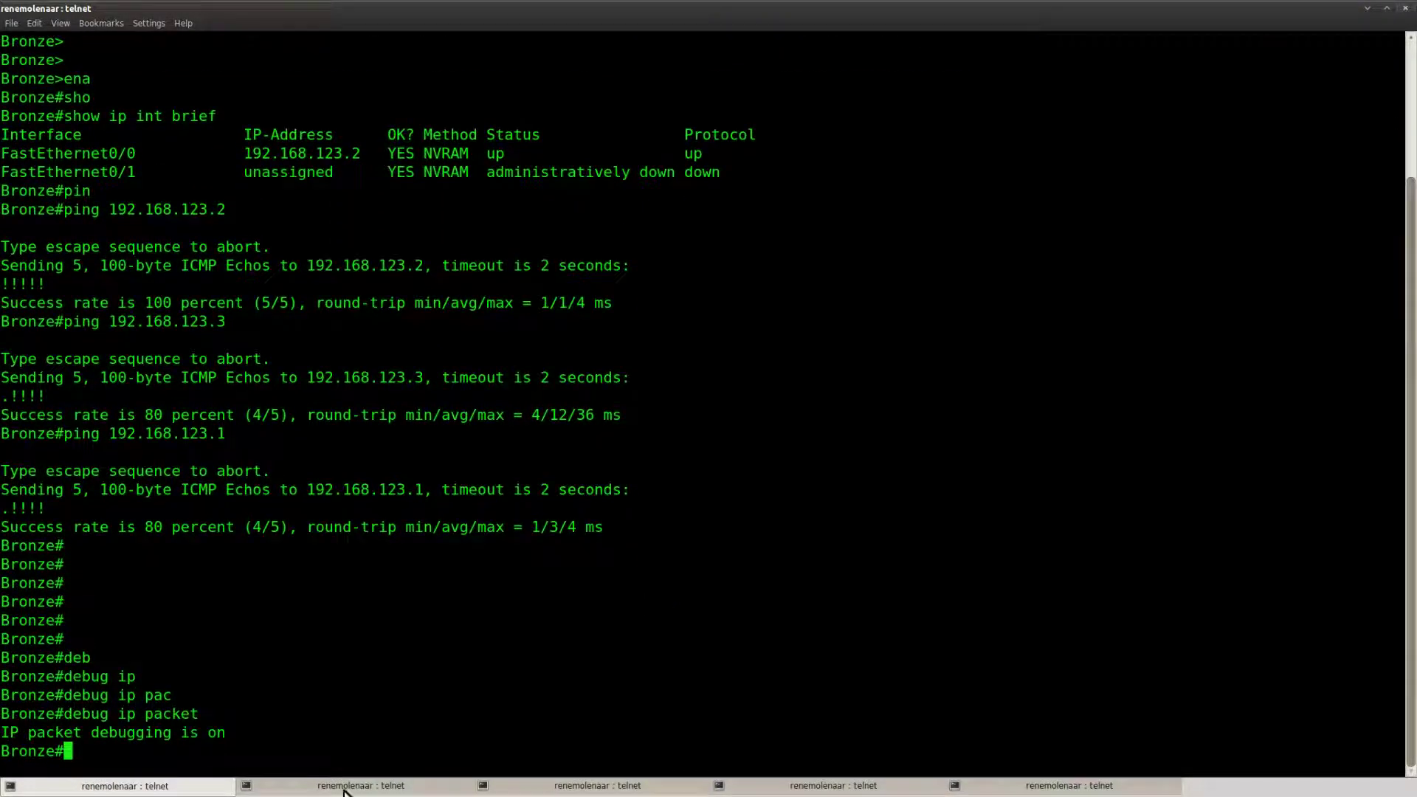
Step: Enter privileged mode on Platinum and turn on 'debug ip packet' there
{"action": "left_click", "coordinate": [347, 790]}
{"action": "key", "text": "Return"}
{"action": "key", "text": "Return"}
{"action": "type", "text": "ena"}
{"action": "key", "text": "Return"}
{"action": "type", "text": "deb"}
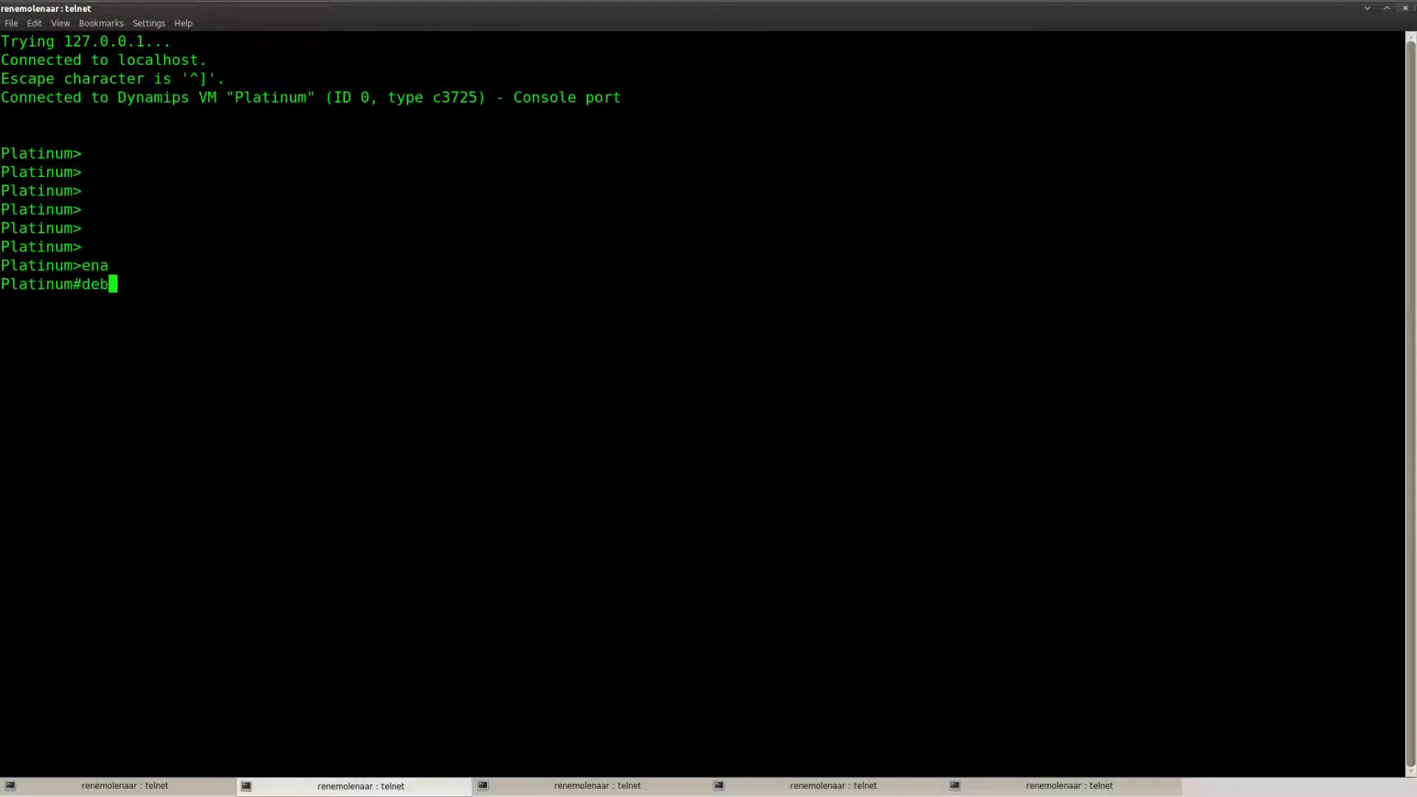
{"action": "key", "text": "Tab"}
{"action": "type", "text": "ip pac"}
{"action": "key", "text": "Tab"}
{"action": "key", "text": "Return"}
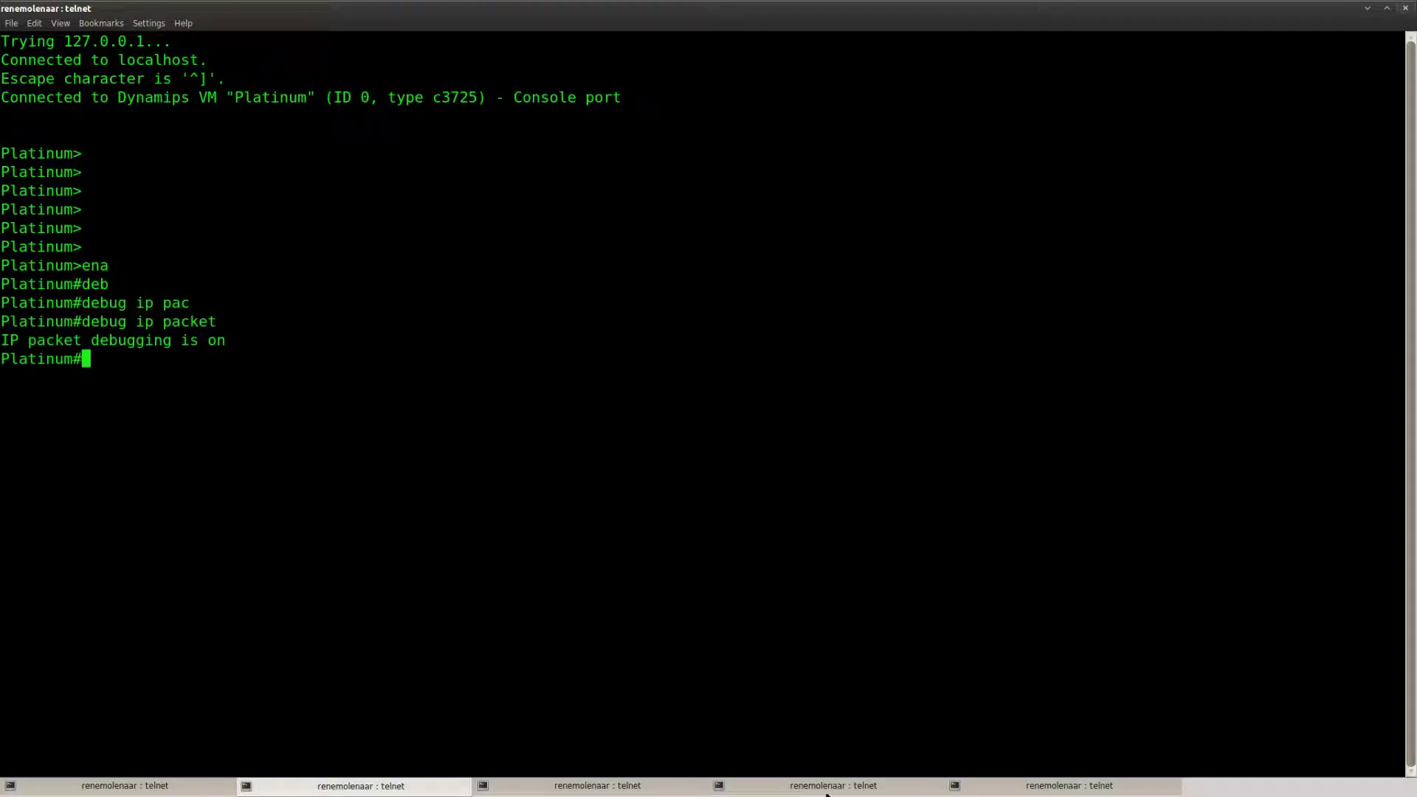
Step: Check Platinum's IP packet debug output, highlighting its four debug lines
{"action": "left_click", "coordinate": [827, 789]}
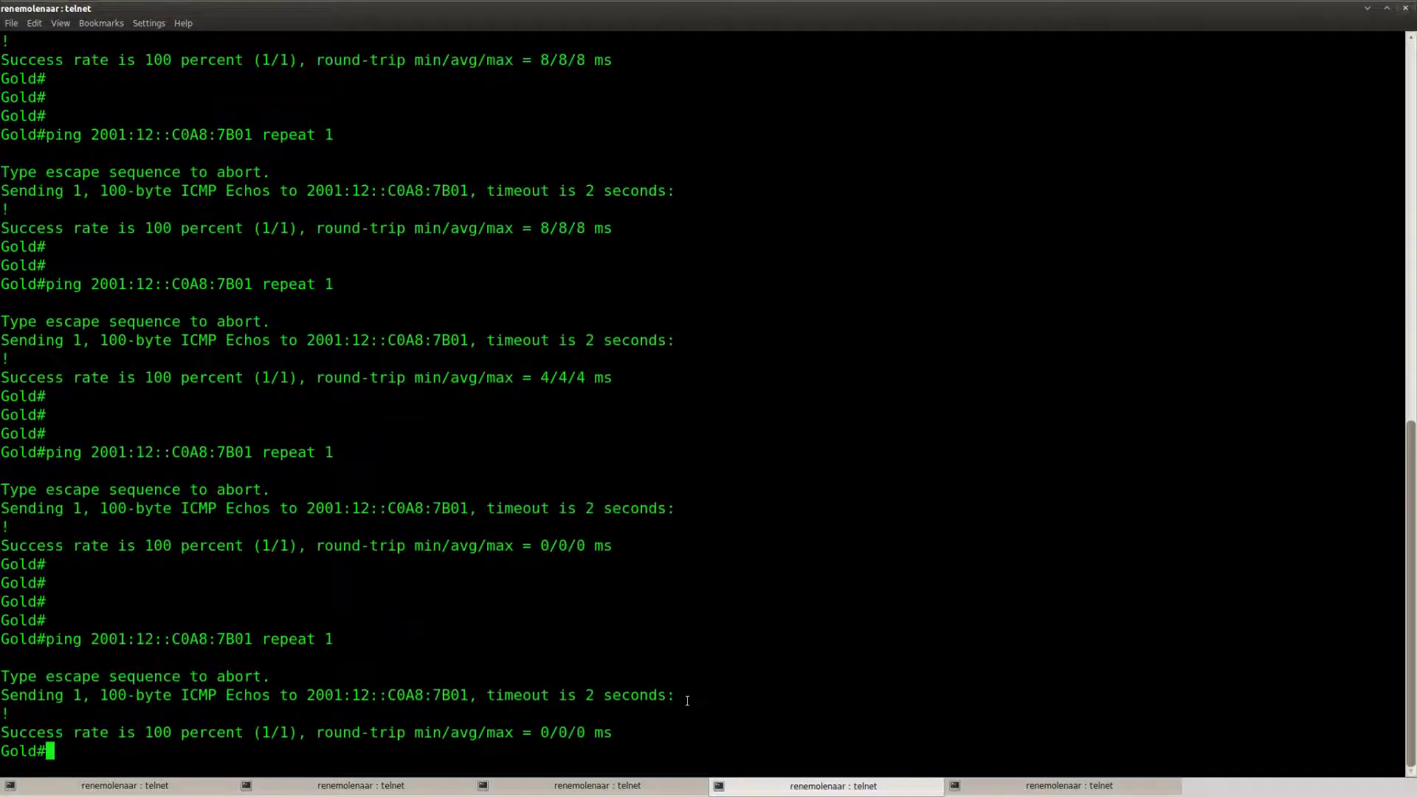
{"action": "left_click", "coordinate": [127, 788]}
{"action": "left_click", "coordinate": [325, 788]}
{"action": "key", "text": "Return"}
{"action": "key", "text": "Return"}
{"action": "key", "text": "Return"}
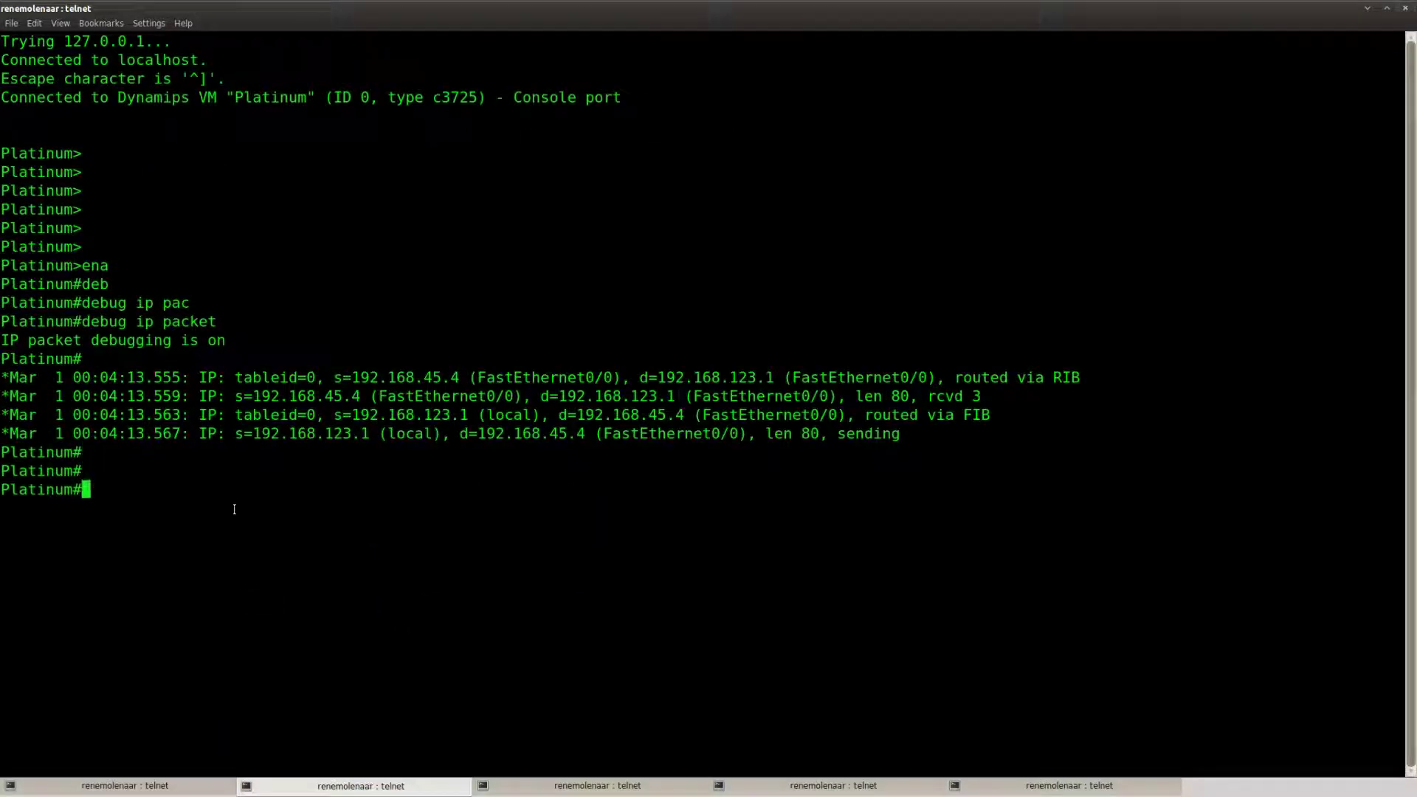
{"action": "left_click_drag", "start_coordinate": [904, 438], "coordinate": [4, 375]}
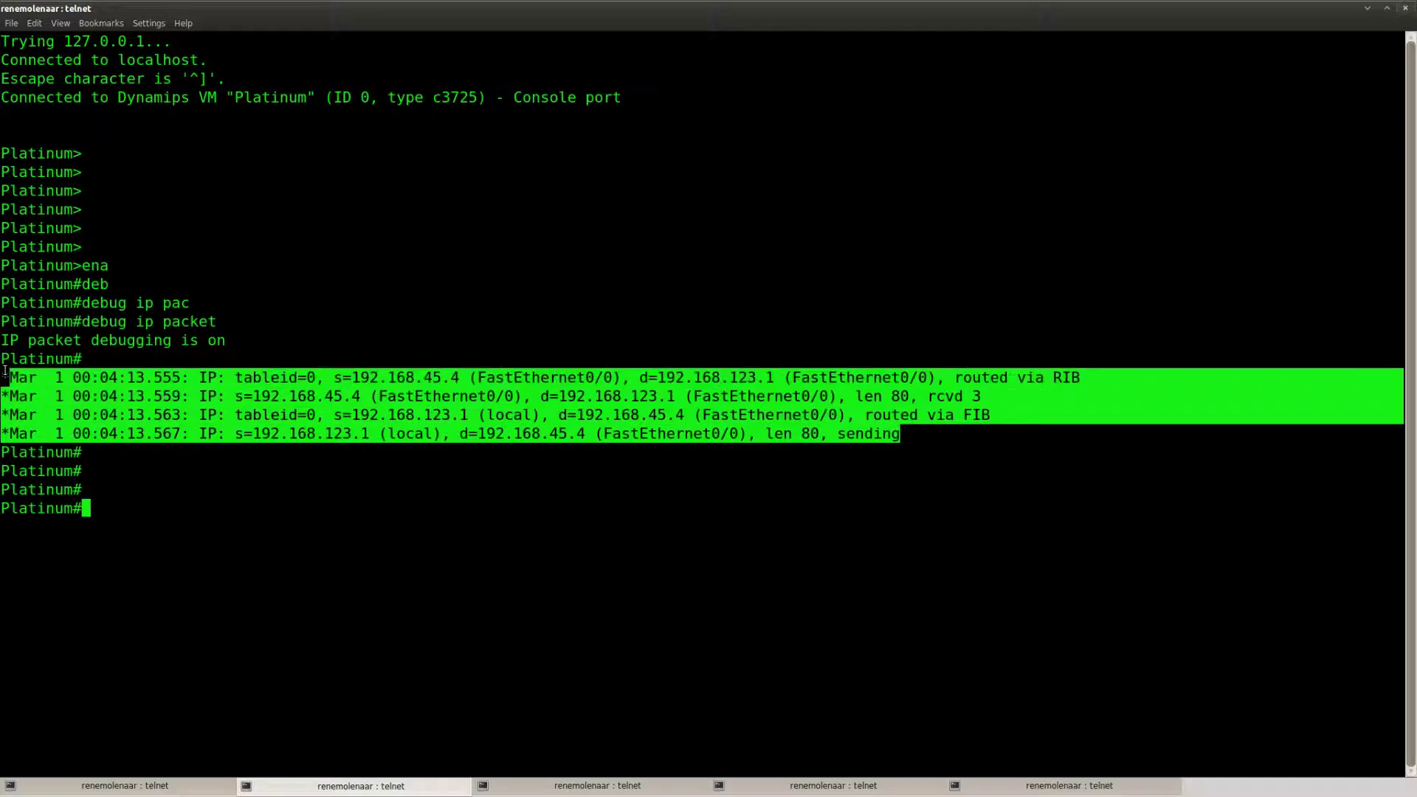
{"action": "left_click", "coordinate": [211, 524]}
Step: From Gold, ping 2001:12::C0A8:7B02 once by editing the previous ping command
{"action": "left_click", "coordinate": [812, 789]}
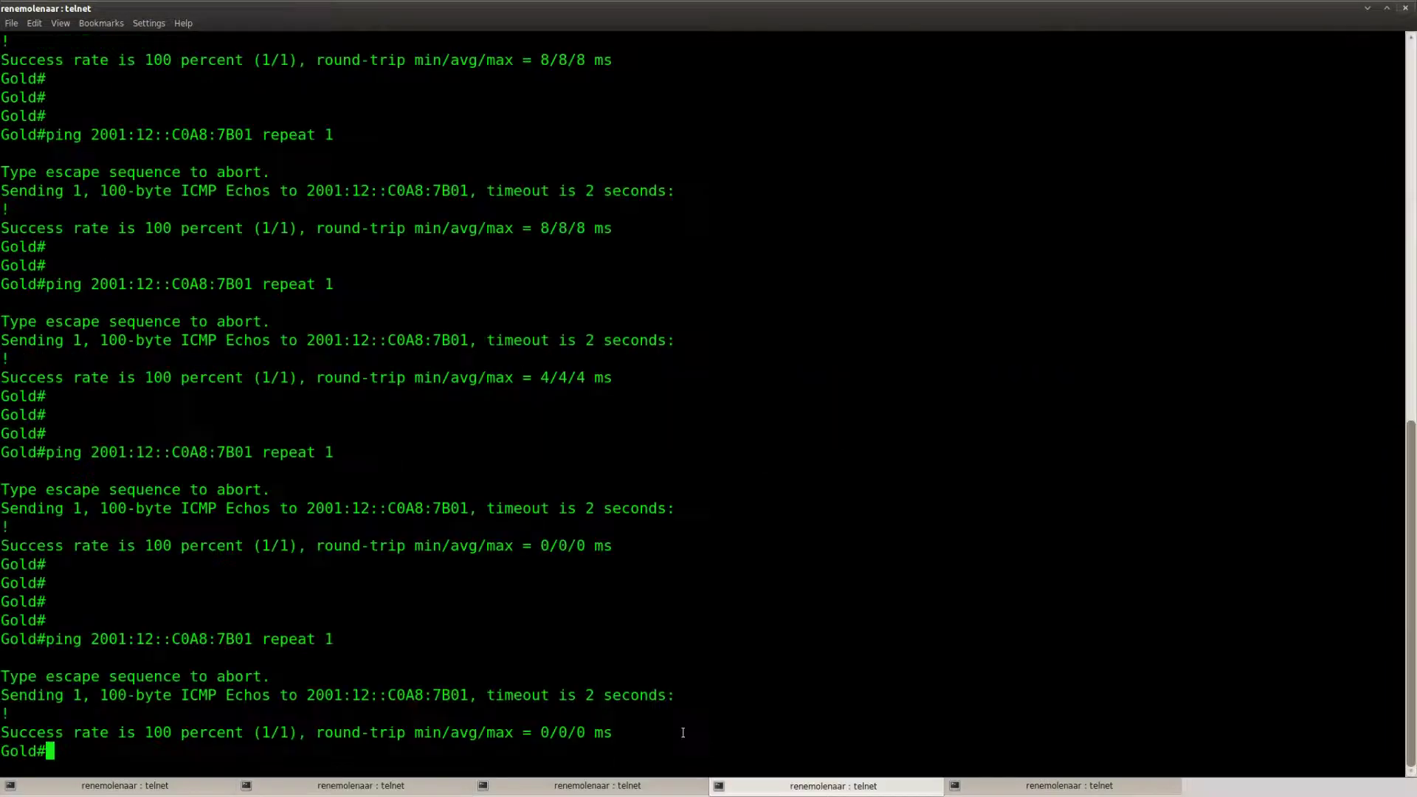
{"action": "key", "text": "Up"}
{"action": "key", "text": "BackSpace"}
{"action": "type", "text": "2"}
{"action": "key", "text": "Up"}
{"action": "key", "text": "Left"}
{"action": "key", "text": "Left"}
{"action": "key", "text": "Left"}
{"action": "key", "text": "Left"}
{"action": "key", "text": "Left"}
{"action": "key", "text": "Left"}
{"action": "key", "text": "Left"}
{"action": "key", "text": "Left"}
{"action": "key", "text": "Left"}
{"action": "key", "text": "BackSpace"}
{"action": "type", "text": "2"}
{"action": "key", "text": "Return"}
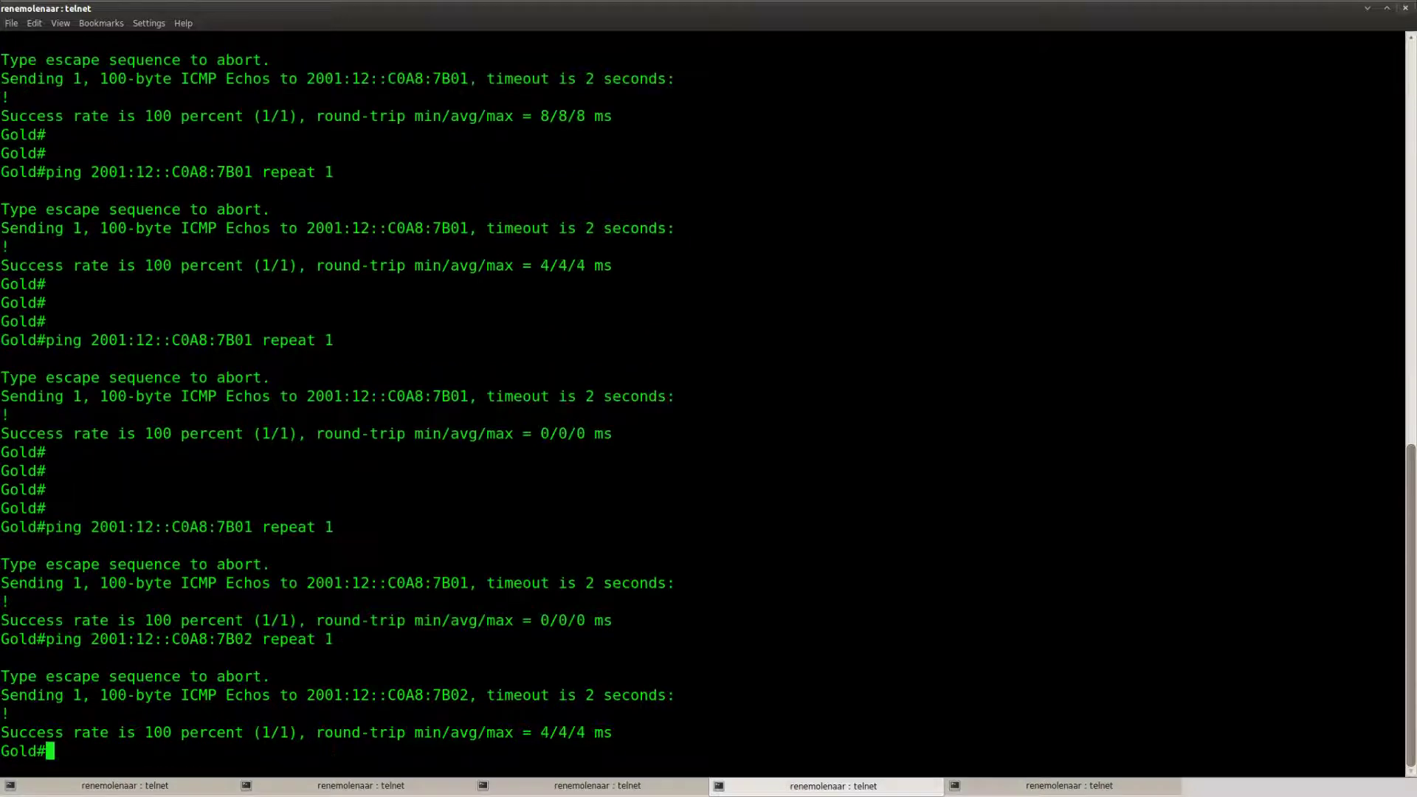
Step: Review Bronze's debug lines showing 192.168.45.4 traffic reaching 192.168.123.2
{"action": "left_click", "coordinate": [125, 786]}
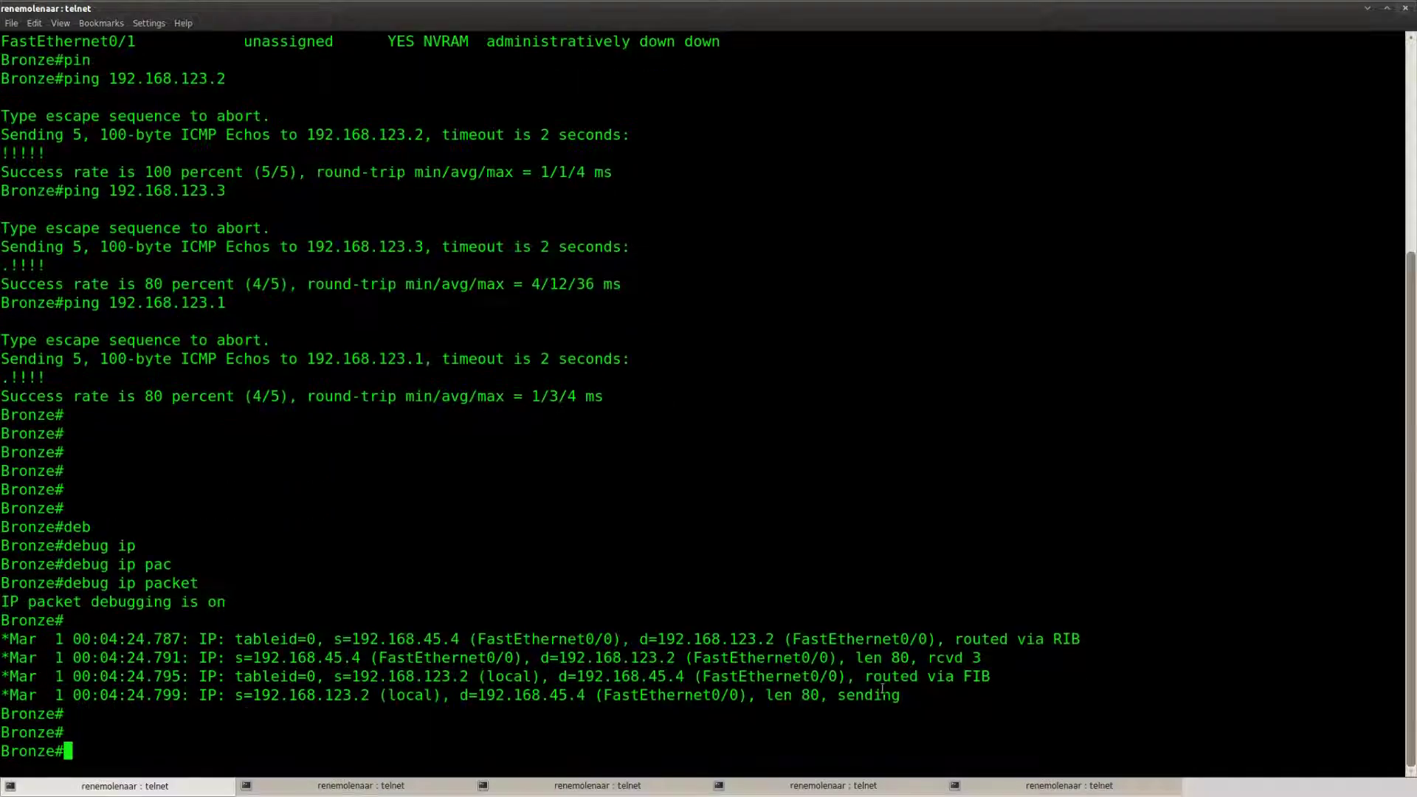
{"action": "left_click_drag", "start_coordinate": [910, 696], "coordinate": [4, 638]}
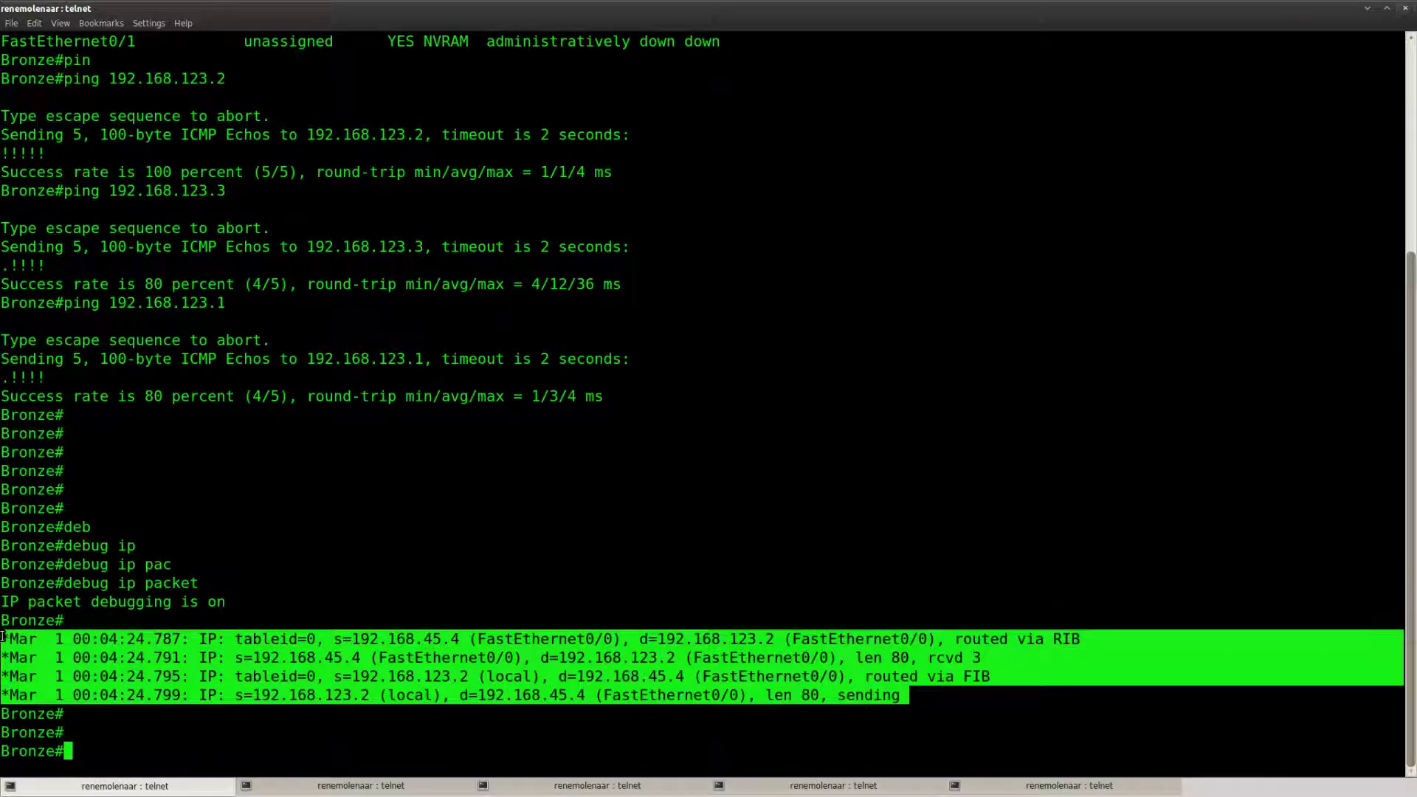
{"action": "left_click", "coordinate": [364, 724]}
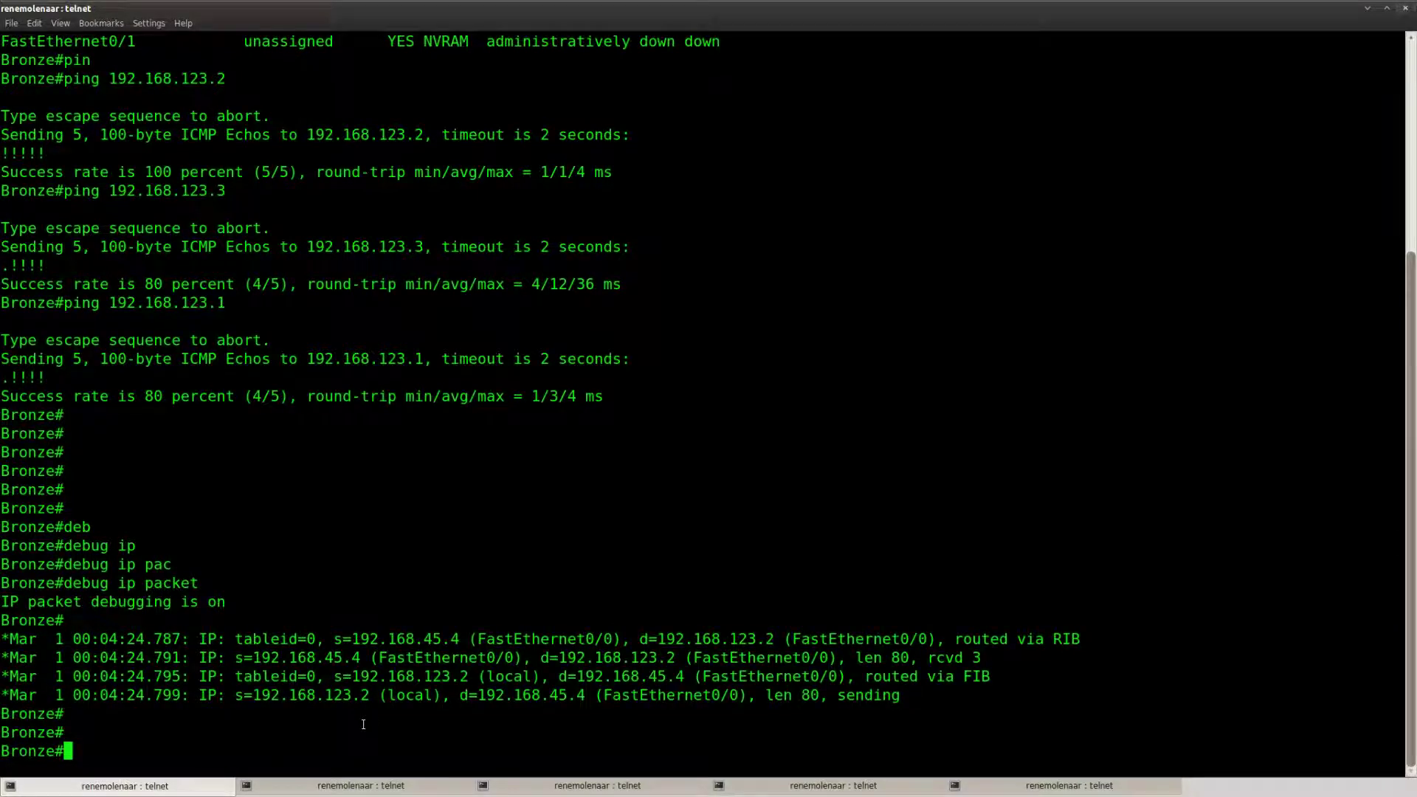
{"action": "key", "text": "Return"}
{"action": "key", "text": "Return"}
Step: Ping 192.168.45.4 from the Bronze router
{"action": "type", "text": "ping"}
{"action": "key", "text": "Tab"}
{"action": "type", "text": "192.1"}
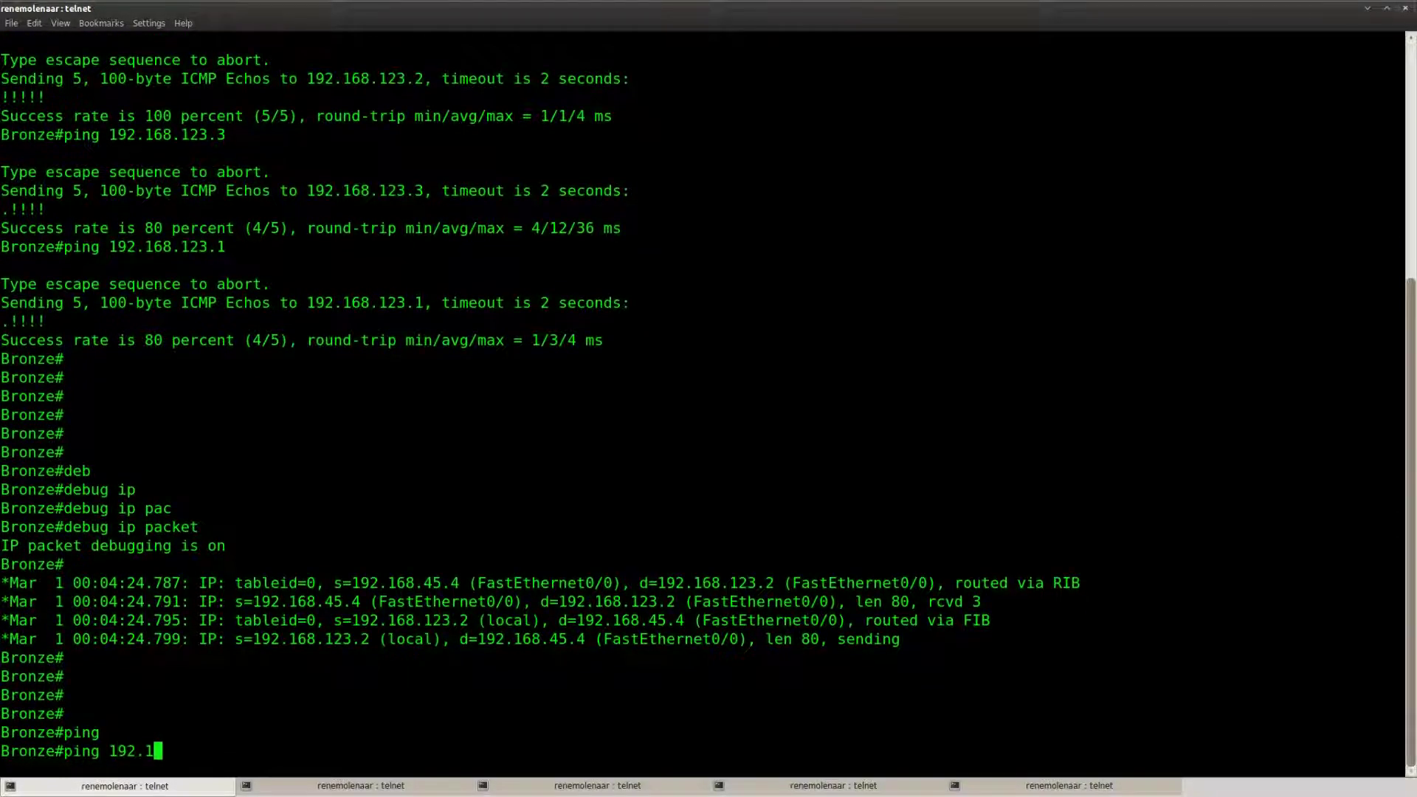
{"action": "type", "text": "68.45.4"}
{"action": "key", "text": "Return"}
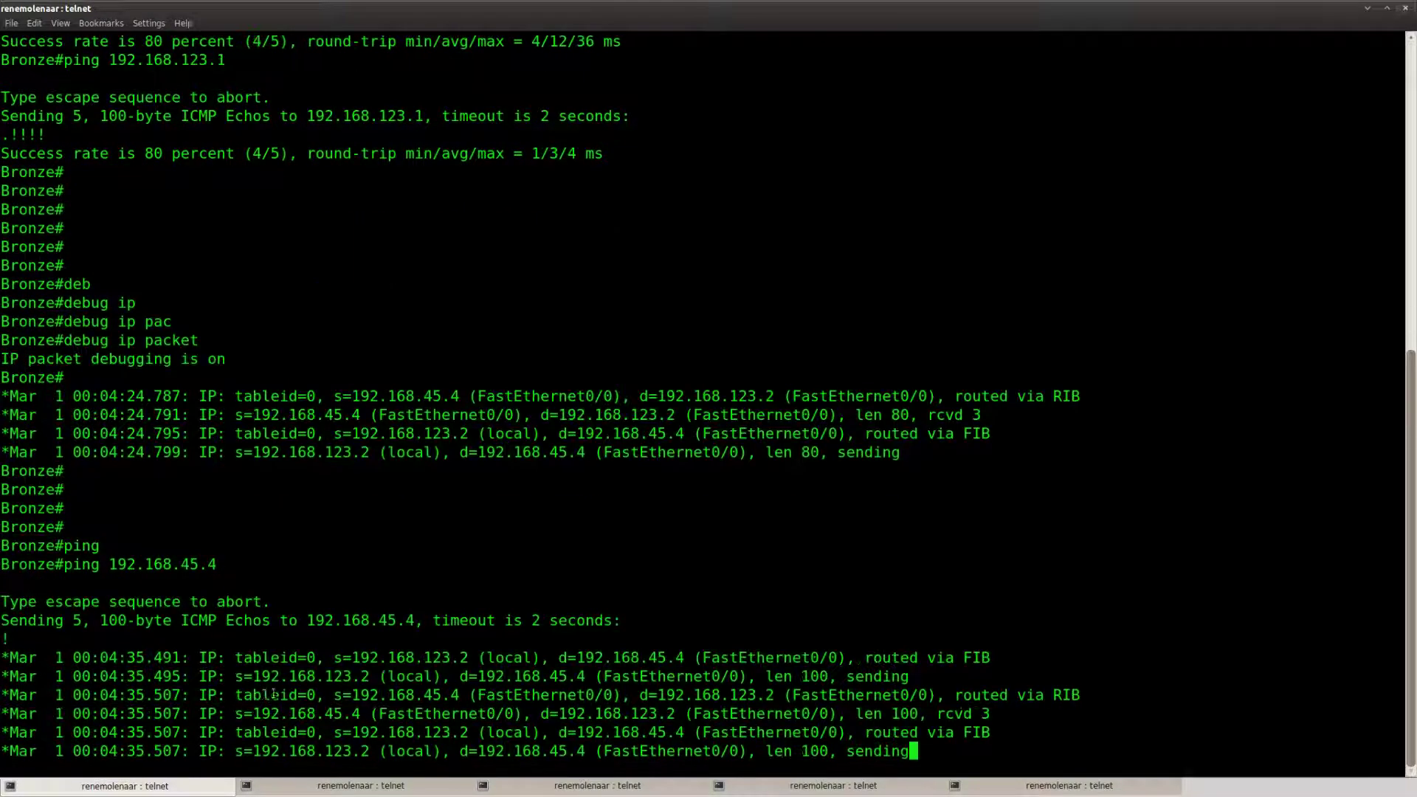
Step: Turn on 'debug ipv6 packet' on the Gold router
{"action": "left_click", "coordinate": [834, 786]}
{"action": "key", "text": "Return"}
{"action": "key", "text": "Return"}
{"action": "key", "text": "Return"}
{"action": "key", "text": "Return"}
{"action": "key", "text": "Return"}
{"action": "key", "text": "Return"}
{"action": "key", "text": "Return"}
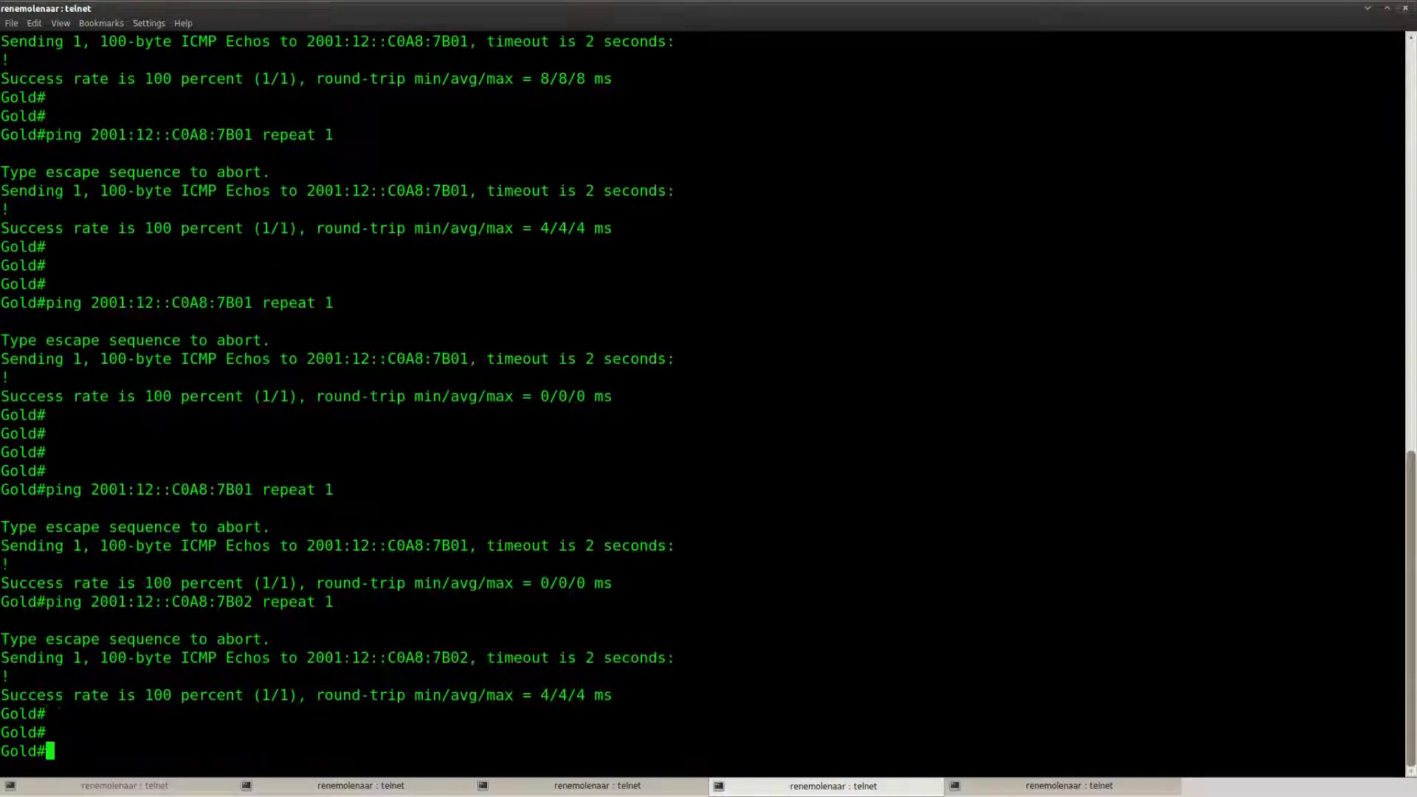
{"action": "type", "text": "sho"}
{"action": "key", "text": "Tab"}
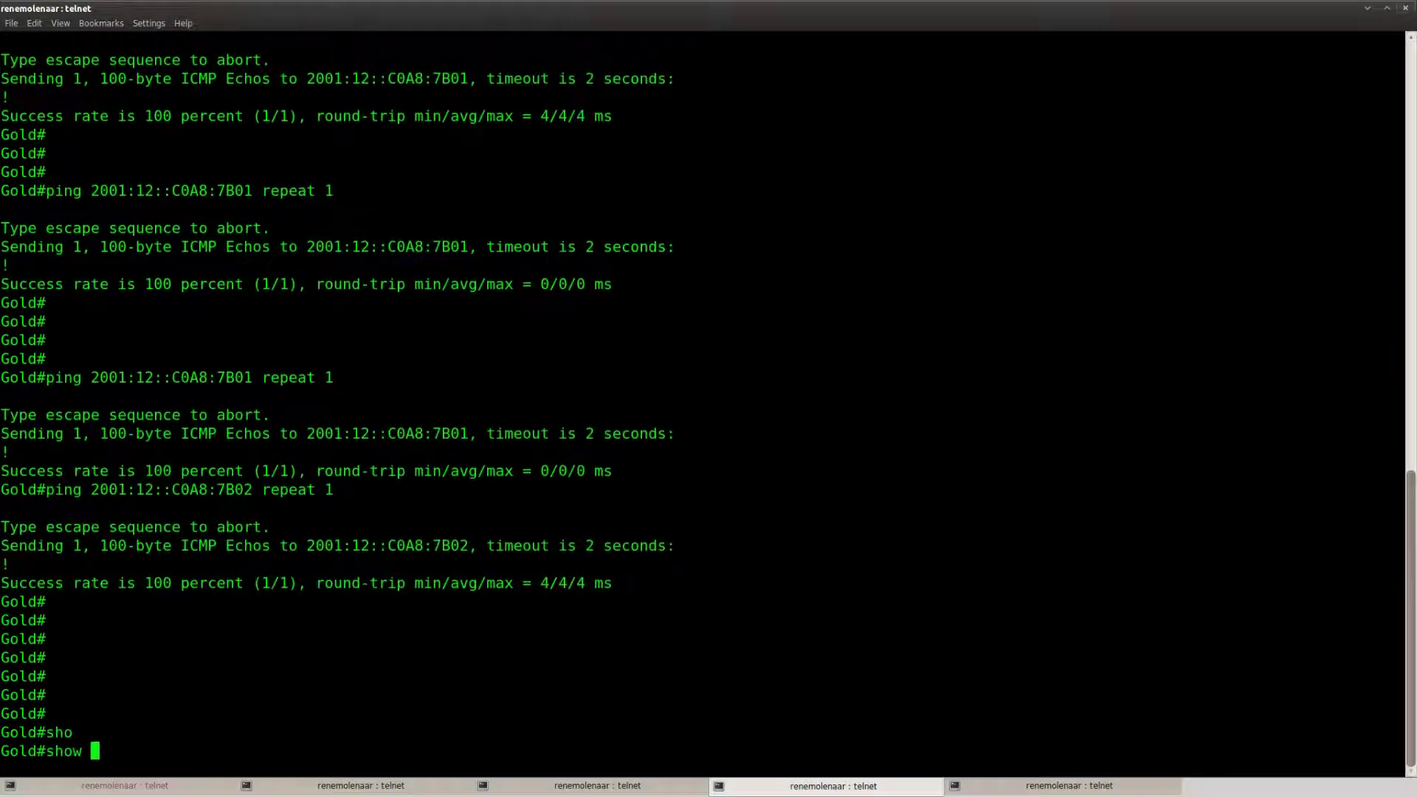
{"action": "key", "text": "BackSpace"}
{"action": "key", "text": "BackSpace"}
{"action": "key", "text": "BackSpace"}
{"action": "key", "text": "BackSpace"}
{"action": "key", "text": "BackSpace"}
{"action": "type", "text": "deb"}
{"action": "key", "text": "Tab"}
{"action": "type", "text": "ipv"}
{"action": "key", "text": "Tab"}
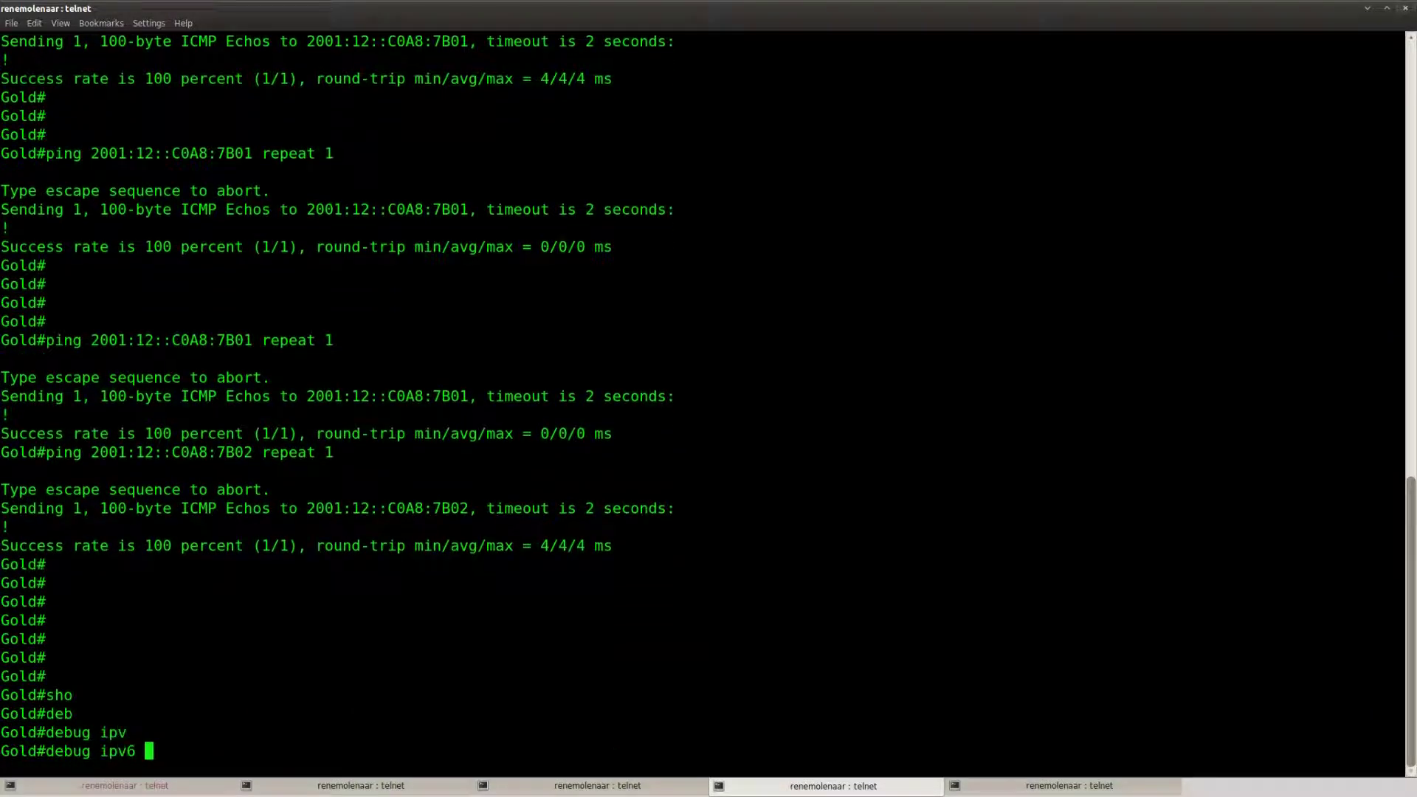
{"action": "type", "text": "pac"}
{"action": "key", "text": "Tab"}
{"action": "key", "text": "Return"}
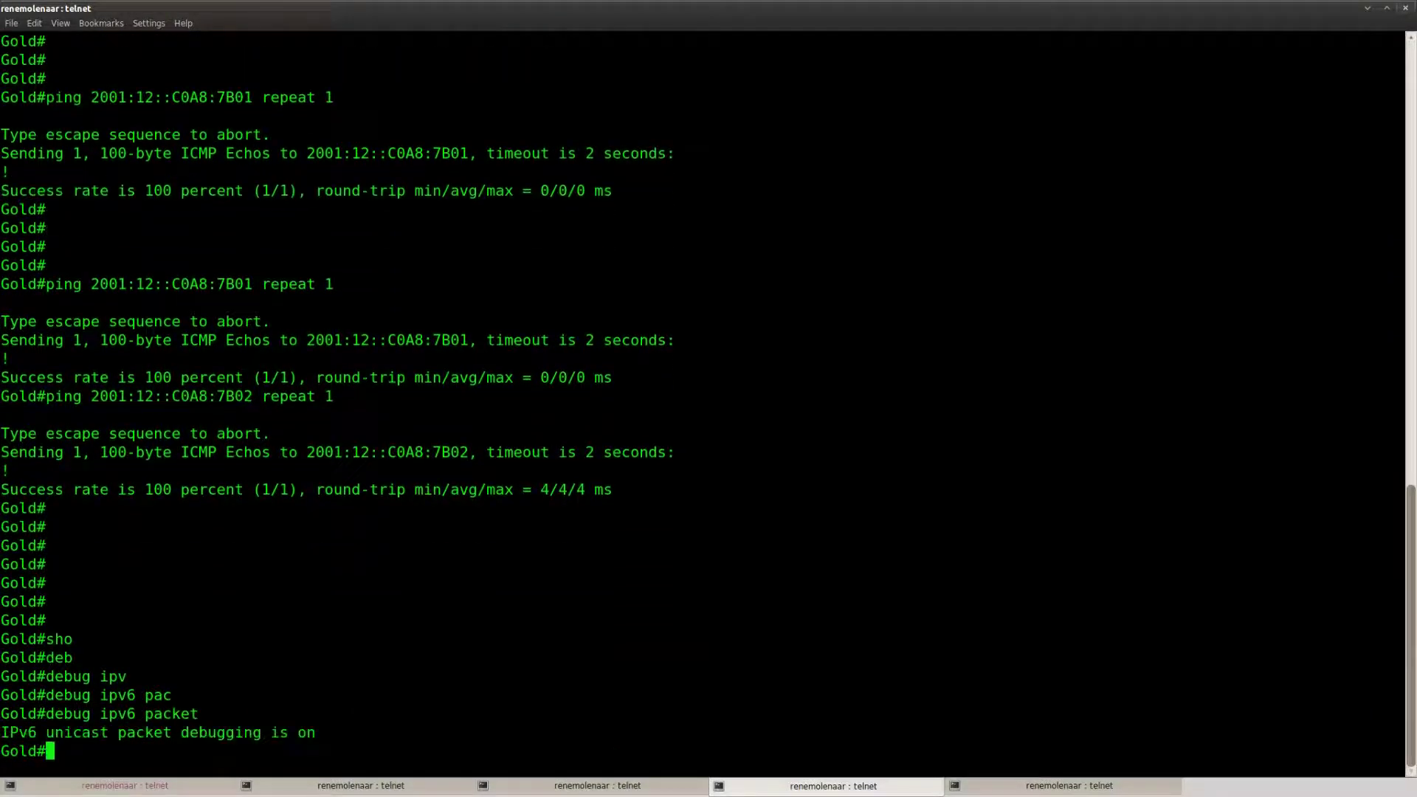
Step: Turn on 'debug ipv6 packet' on the Silver router
{"action": "key", "text": "alt+Tab"}
{"action": "key", "text": "Return"}
{"action": "key", "text": "Return"}
{"action": "type", "text": "deb"}
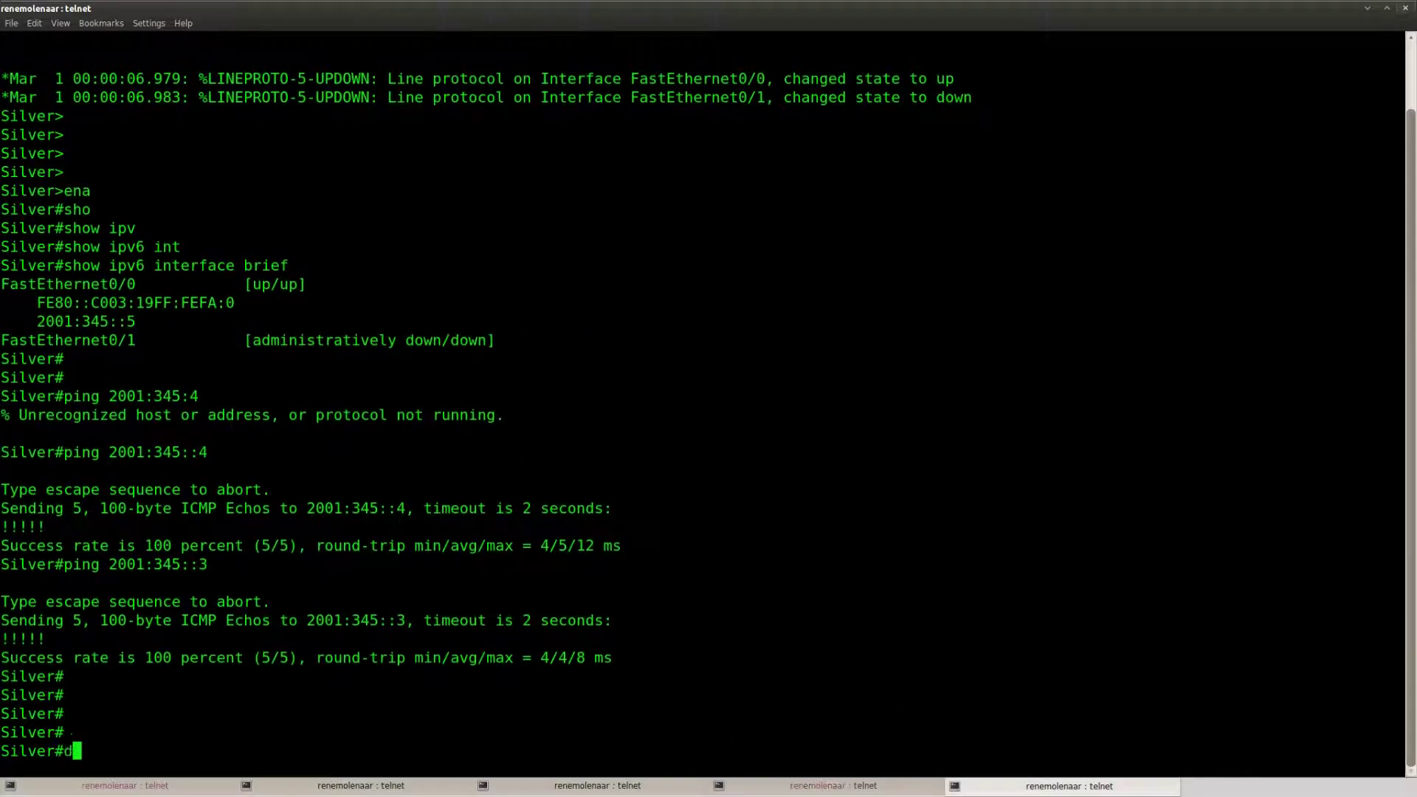
{"action": "key", "text": "Tab"}
{"action": "type", "text": "ipv"}
{"action": "key", "text": "Tab"}
{"action": "type", "text": "pac"}
{"action": "key", "text": "Tab"}
{"action": "key", "text": "Return"}
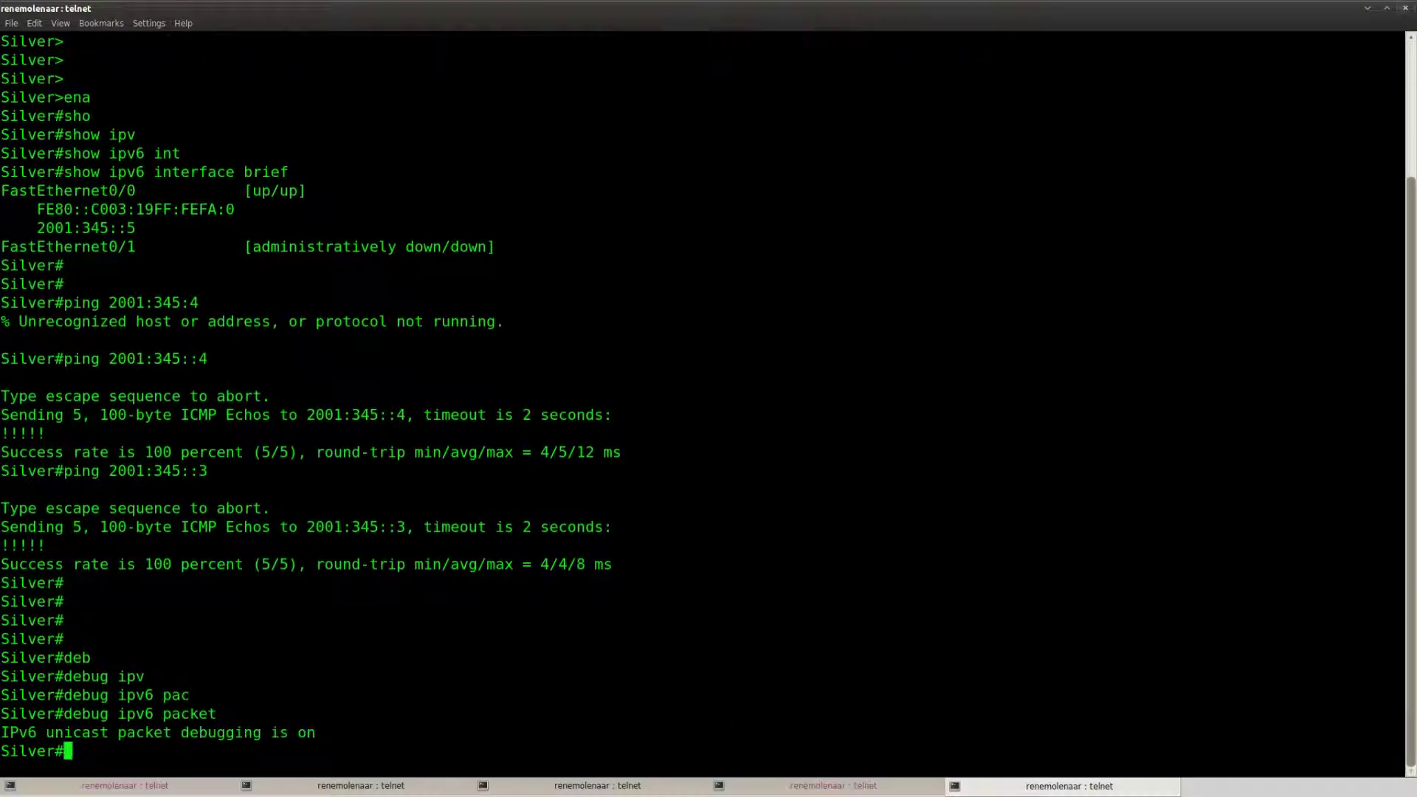
Step: From Bronze, ping 192.168.45.4 once with 'repeat 1'
{"action": "left_click", "coordinate": [214, 786]}
{"action": "key", "text": "Up"}
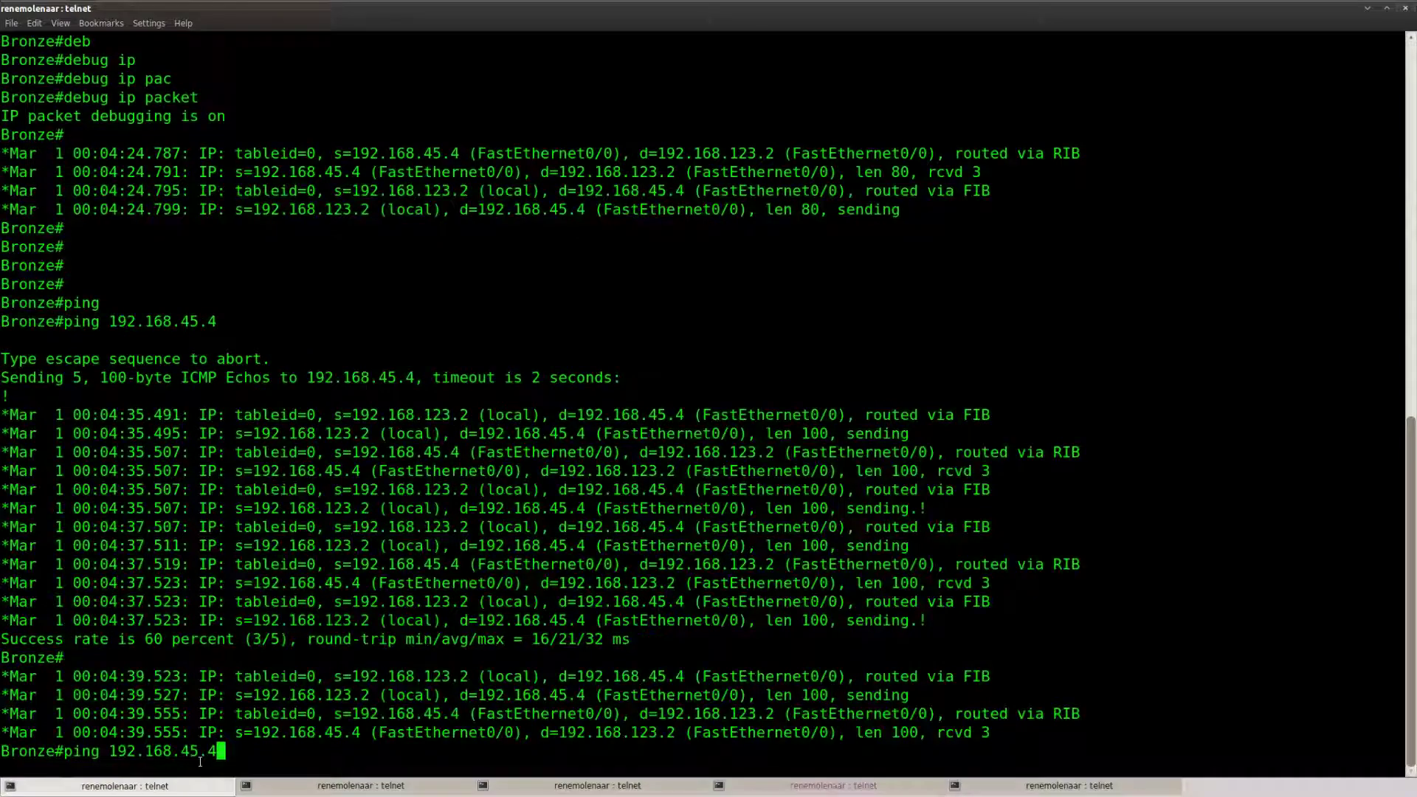
{"action": "type", "text": "repe"}
{"action": "key", "text": "Tab"}
{"action": "type", "text": "1"}
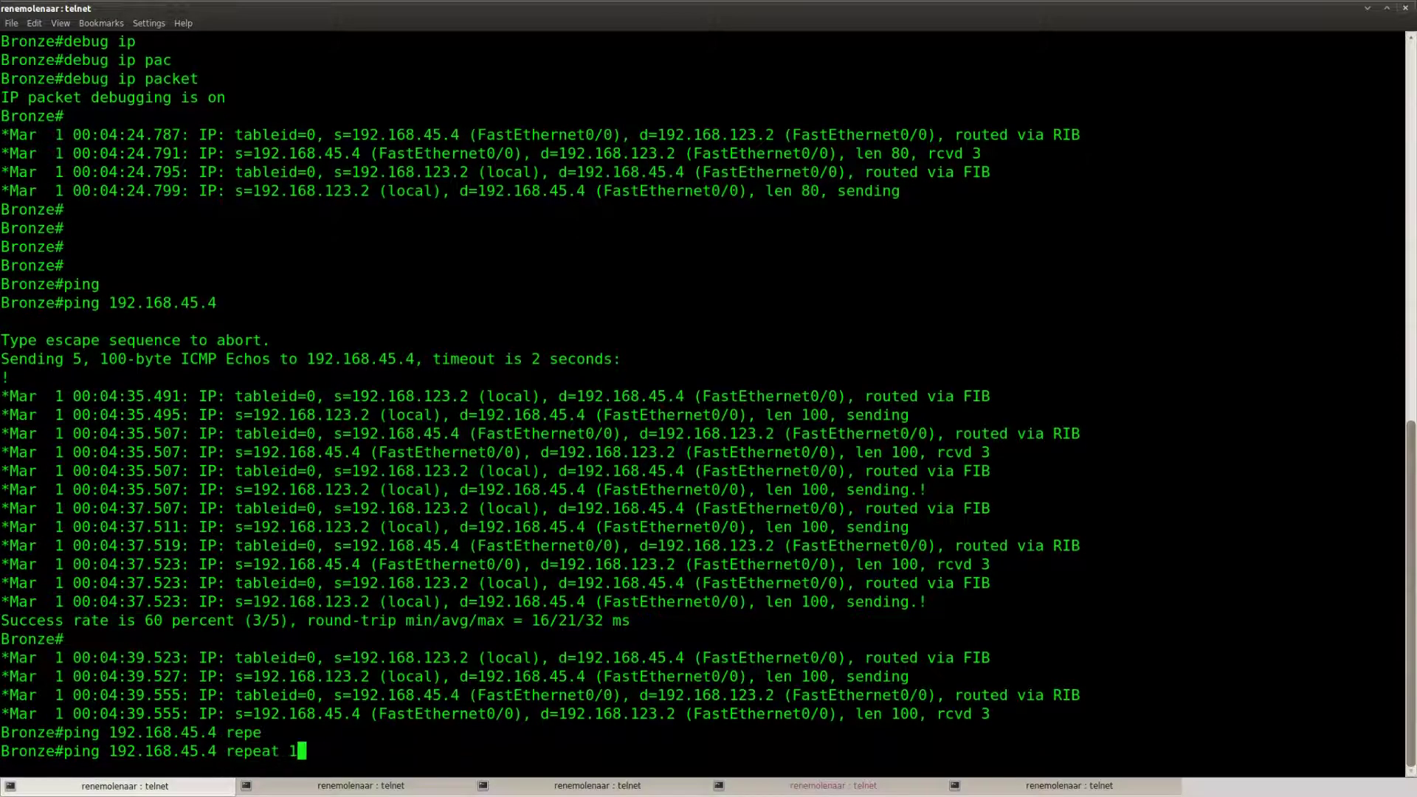
{"action": "key", "text": "Return"}
Step: Inspect Gold's IPv6 debug lines logging the 2001:12::C0A8:7B02 echoes
{"action": "left_click", "coordinate": [810, 786]}
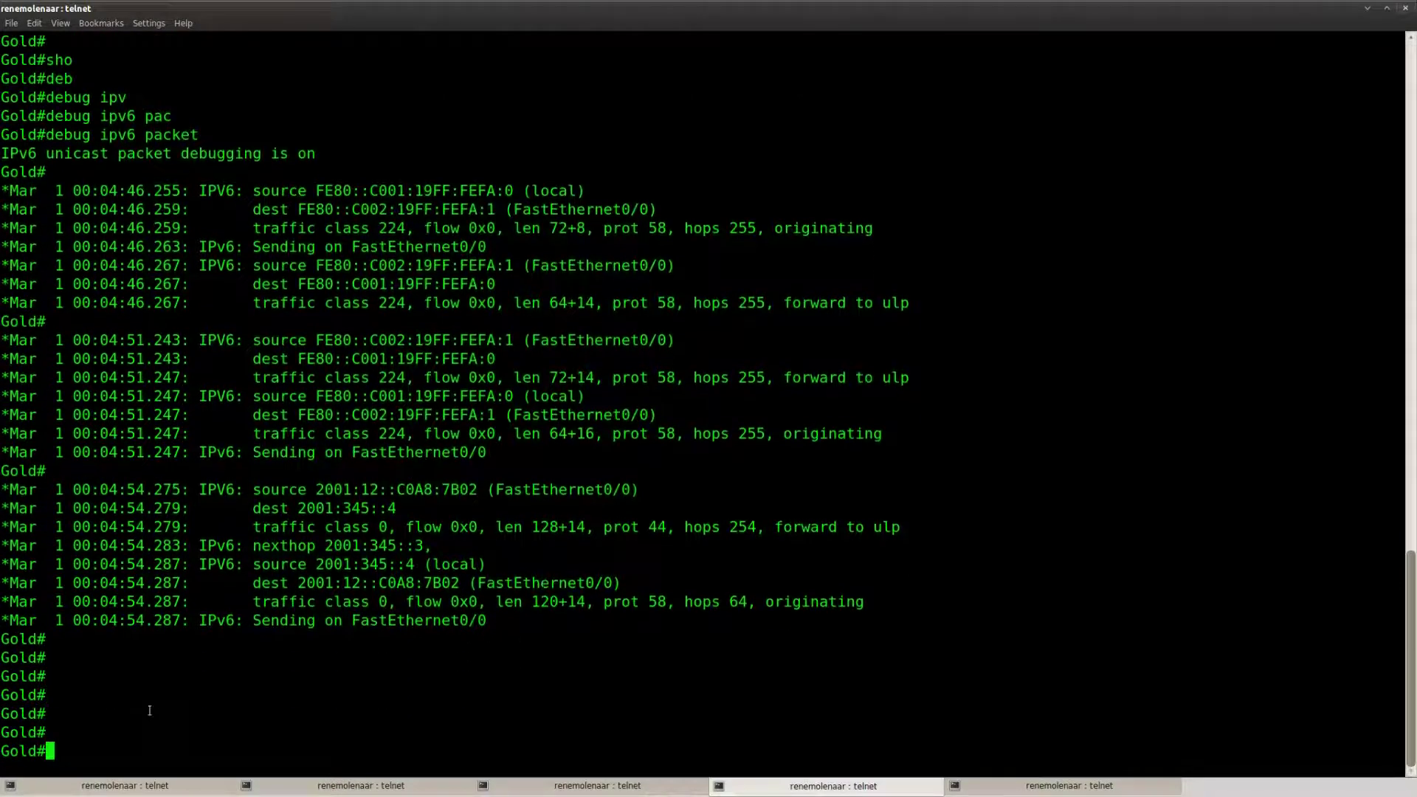
{"action": "left_click", "coordinate": [155, 787]}
{"action": "key", "text": "Up"}
{"action": "key", "text": "alt+Tab"}
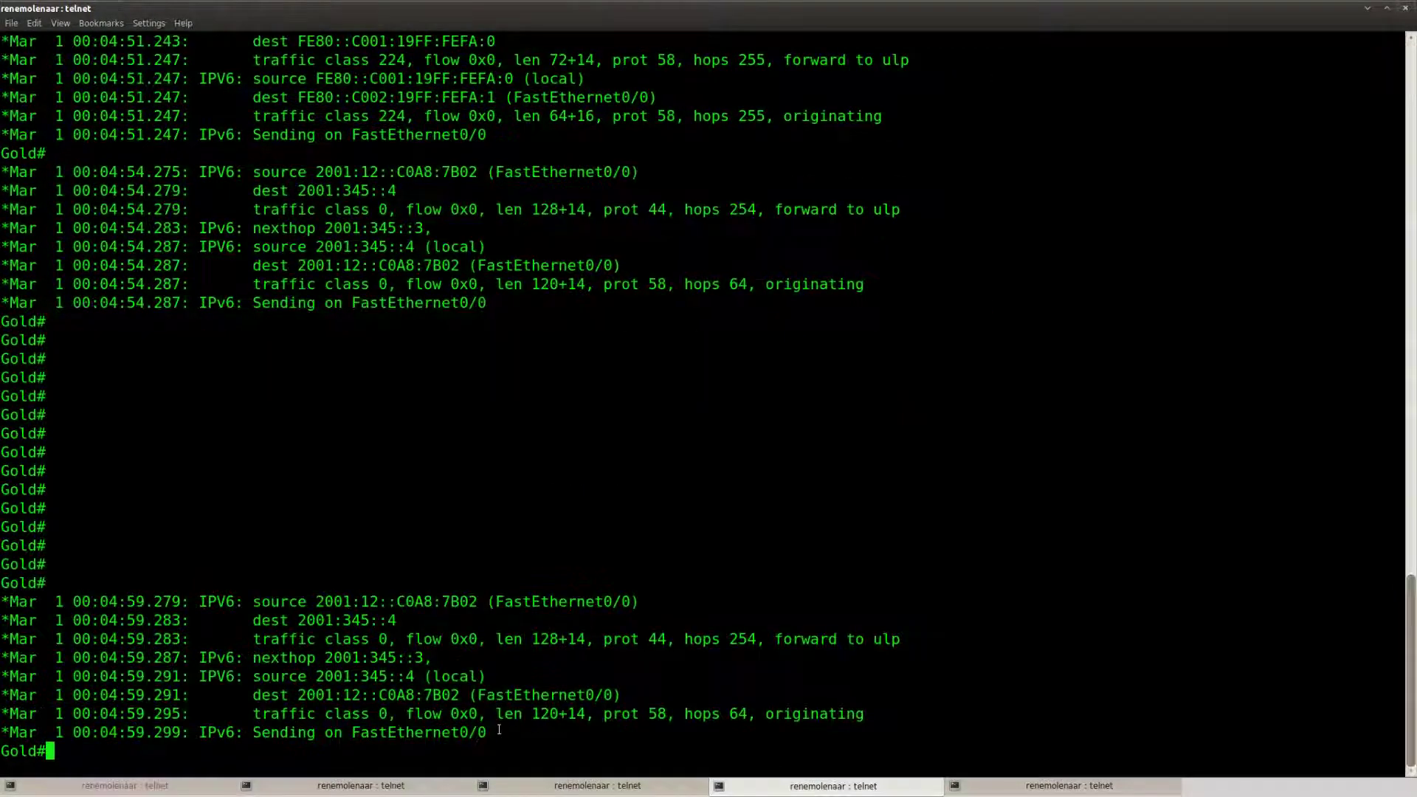
{"action": "left_click_drag", "start_coordinate": [491, 732], "coordinate": [8, 601]}
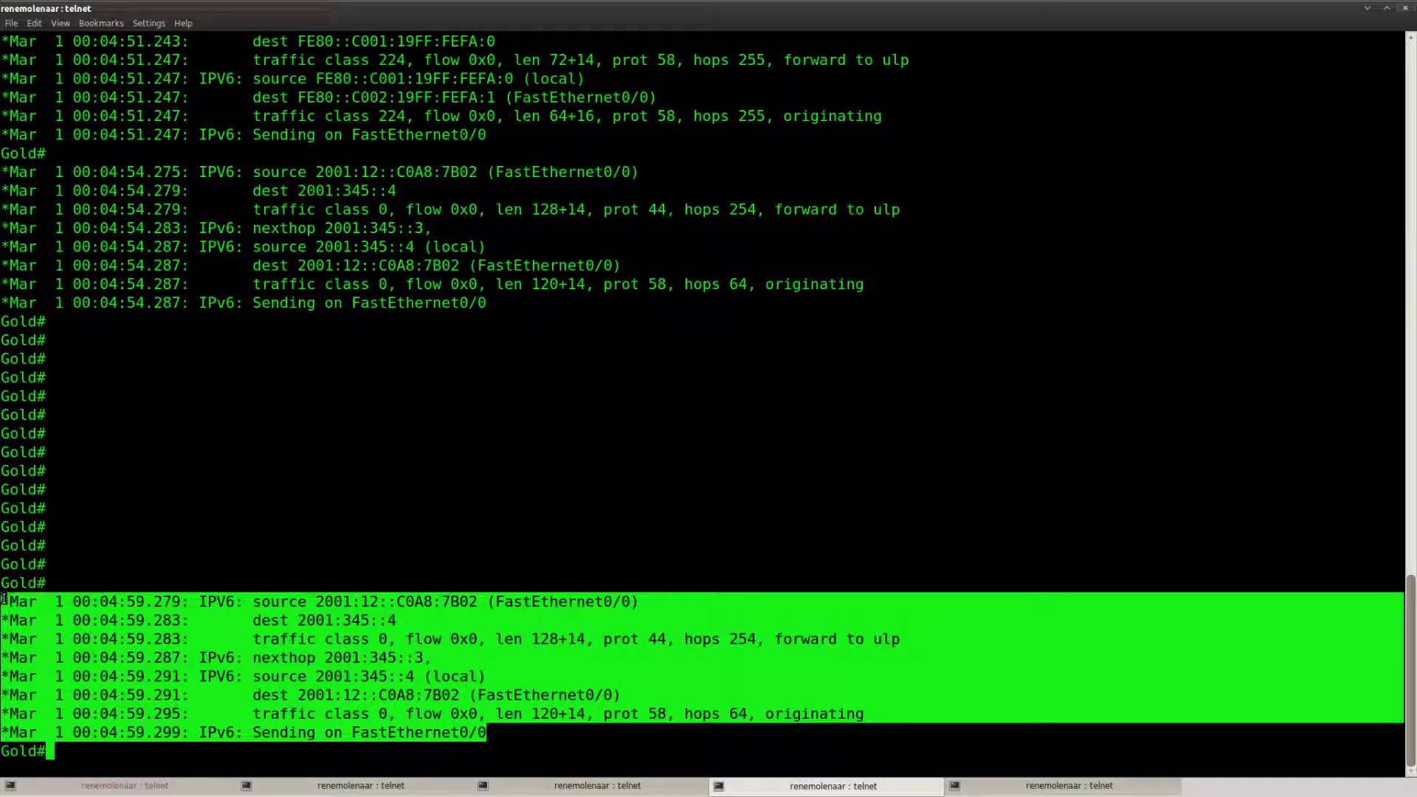
{"action": "left_click", "coordinate": [126, 785]}
Step: From Bronze, ping 192.168.45.5 once by editing the previous ping command
{"action": "key", "text": "Return"}
{"action": "key", "text": "Return"}
{"action": "key", "text": "Return"}
{"action": "key", "text": "Return"}
{"action": "key", "text": "Up"}
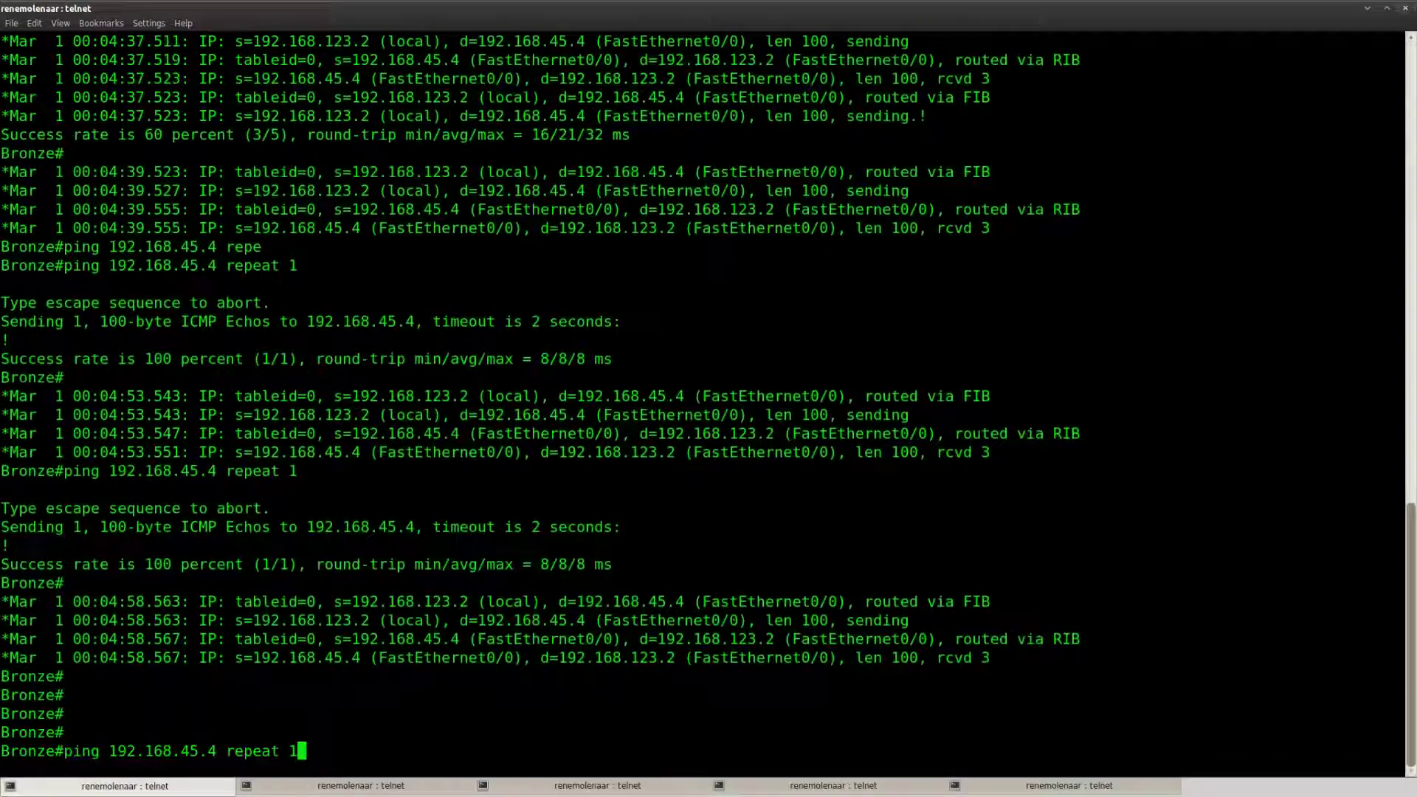
{"action": "key", "text": "BackSpace"}
{"action": "key", "text": "Left"}
{"action": "key", "text": "Left"}
{"action": "key", "text": "Left"}
{"action": "key", "text": "Left"}
{"action": "key", "text": "Left"}
{"action": "key", "text": "Left"}
{"action": "key", "text": "Left"}
{"action": "key", "text": "Left"}
{"action": "key", "text": "BackSpace"}
{"action": "type", "text": "5"}
{"action": "key", "text": "Return"}
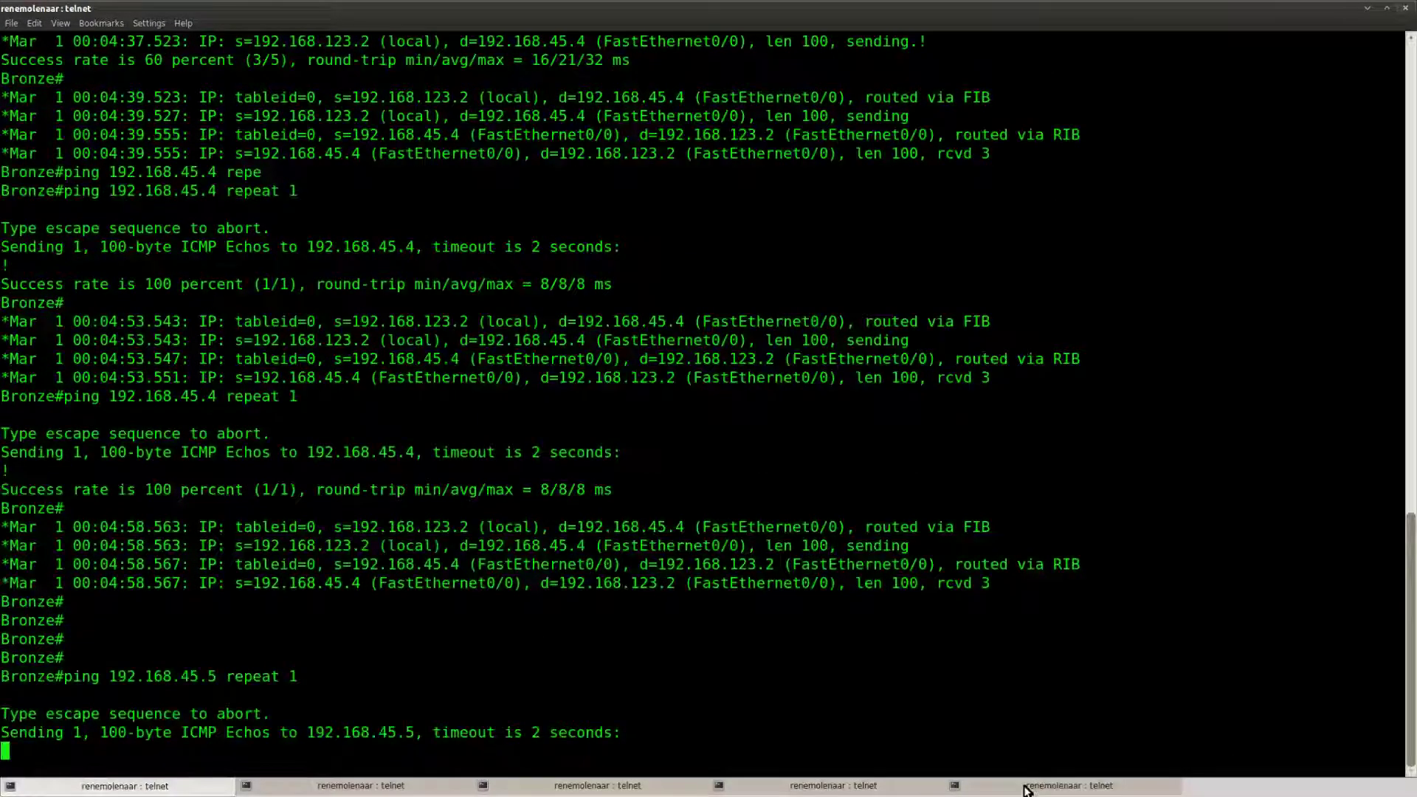
Step: Check Silver's debug, rerun the failing ping to 192.168.45.5, then return to Silver
{"action": "left_click", "coordinate": [1026, 788]}
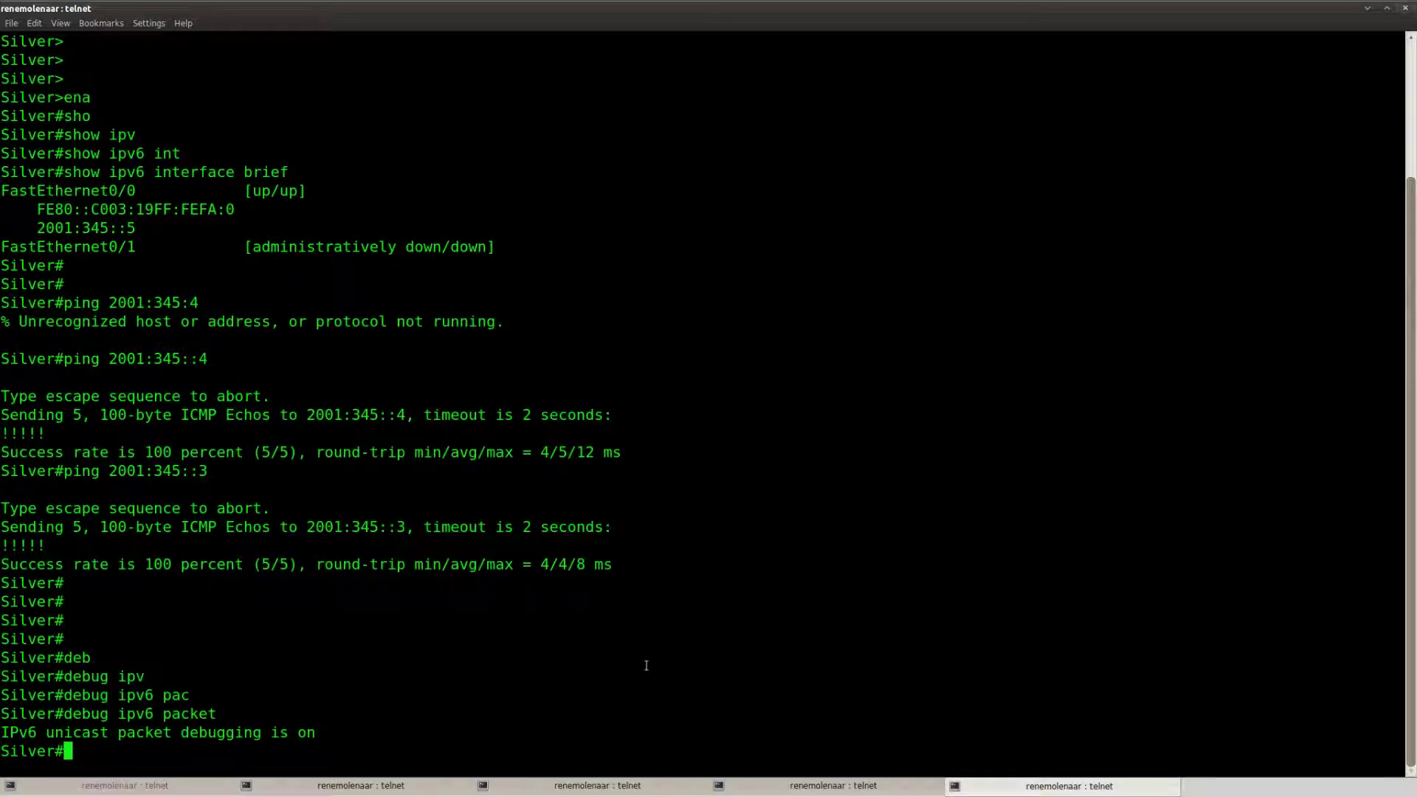
{"action": "key", "text": "Return"}
{"action": "key", "text": "Return"}
{"action": "key", "text": "Return"}
{"action": "key", "text": "Return"}
{"action": "key", "text": "Return"}
{"action": "key", "text": "Return"}
{"action": "key", "text": "Return"}
{"action": "key", "text": "Return"}
{"action": "key", "text": "Return"}
{"action": "key", "text": "Return"}
{"action": "key", "text": "Return"}
{"action": "key", "text": "Return"}
{"action": "key", "text": "Return"}
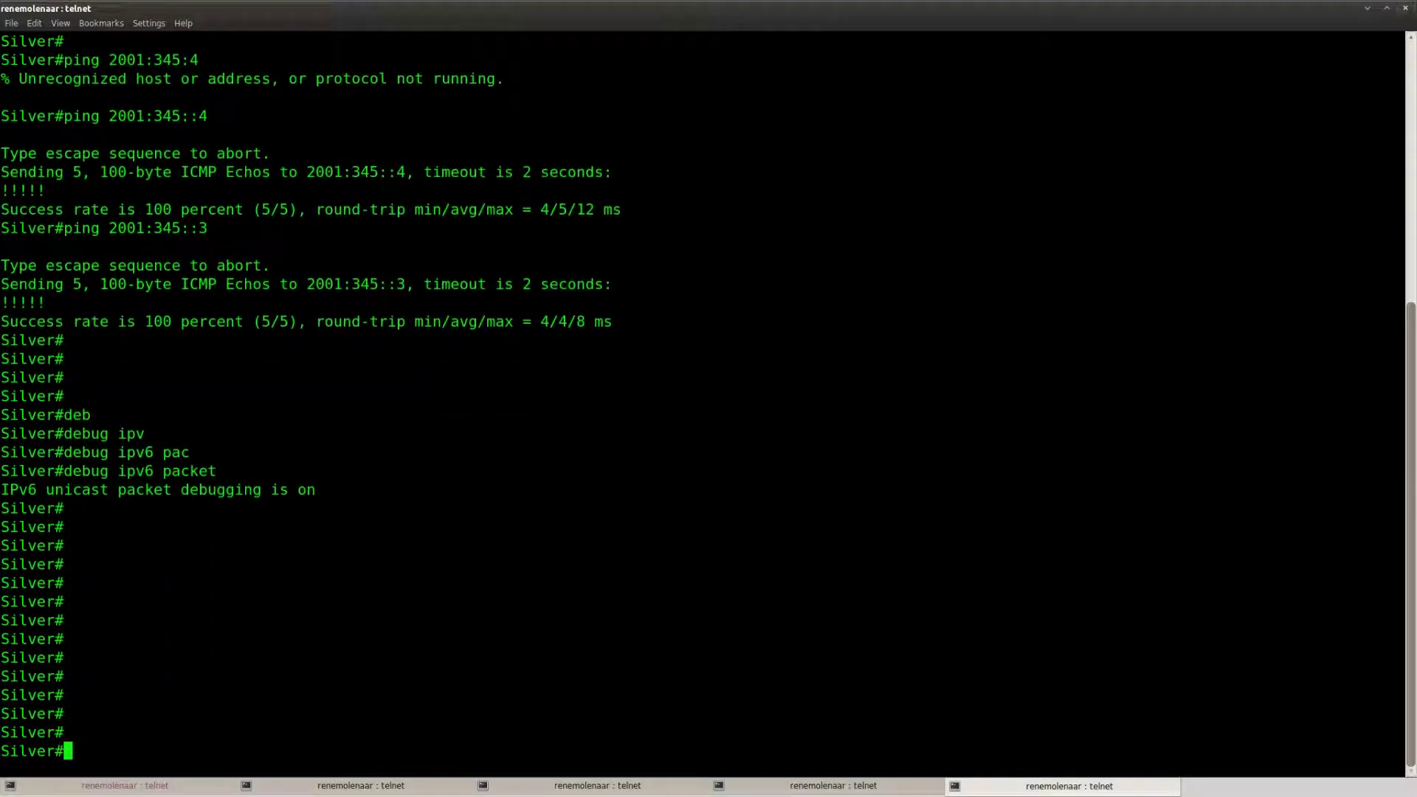
{"action": "left_click", "coordinate": [157, 789]}
{"action": "key", "text": "Up"}
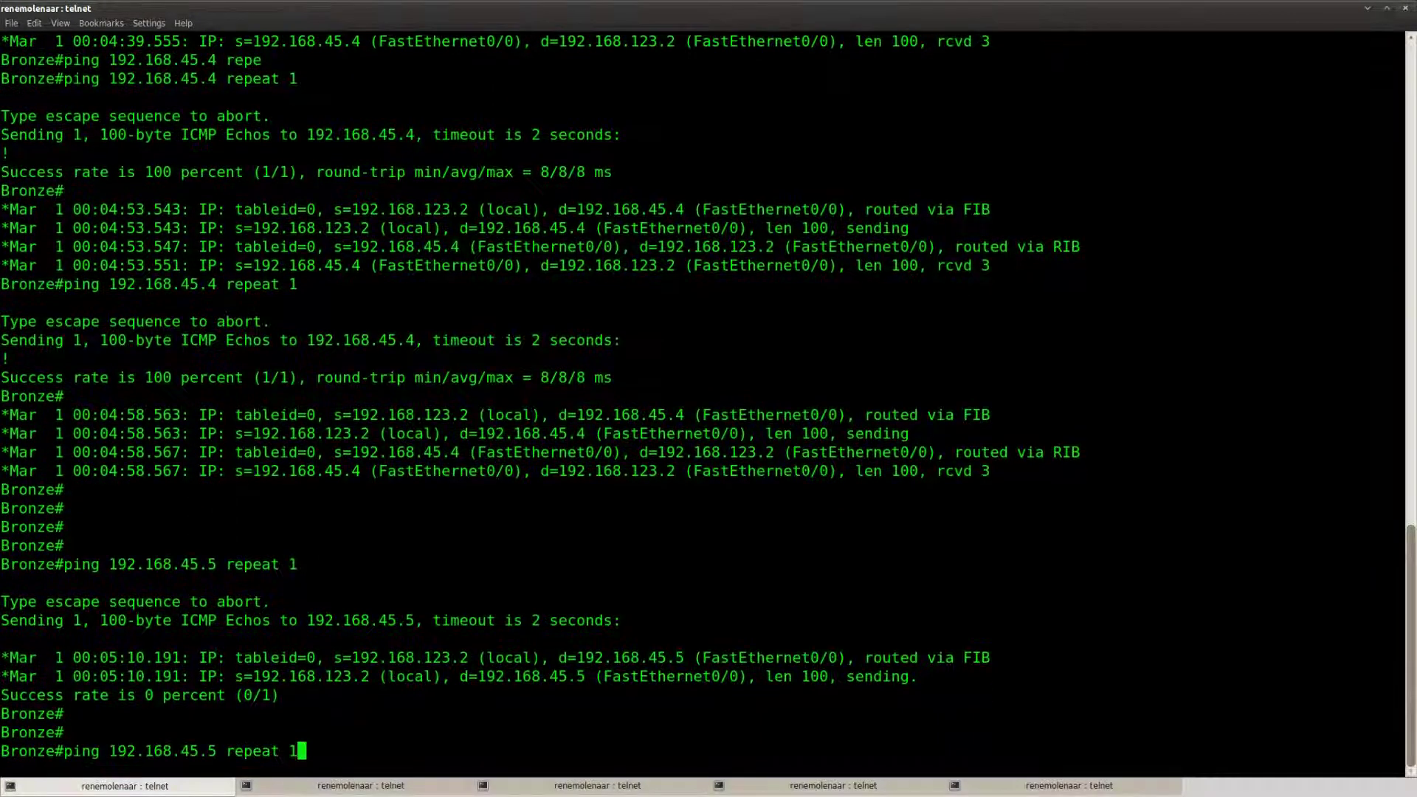
{"action": "key", "text": "Return"}
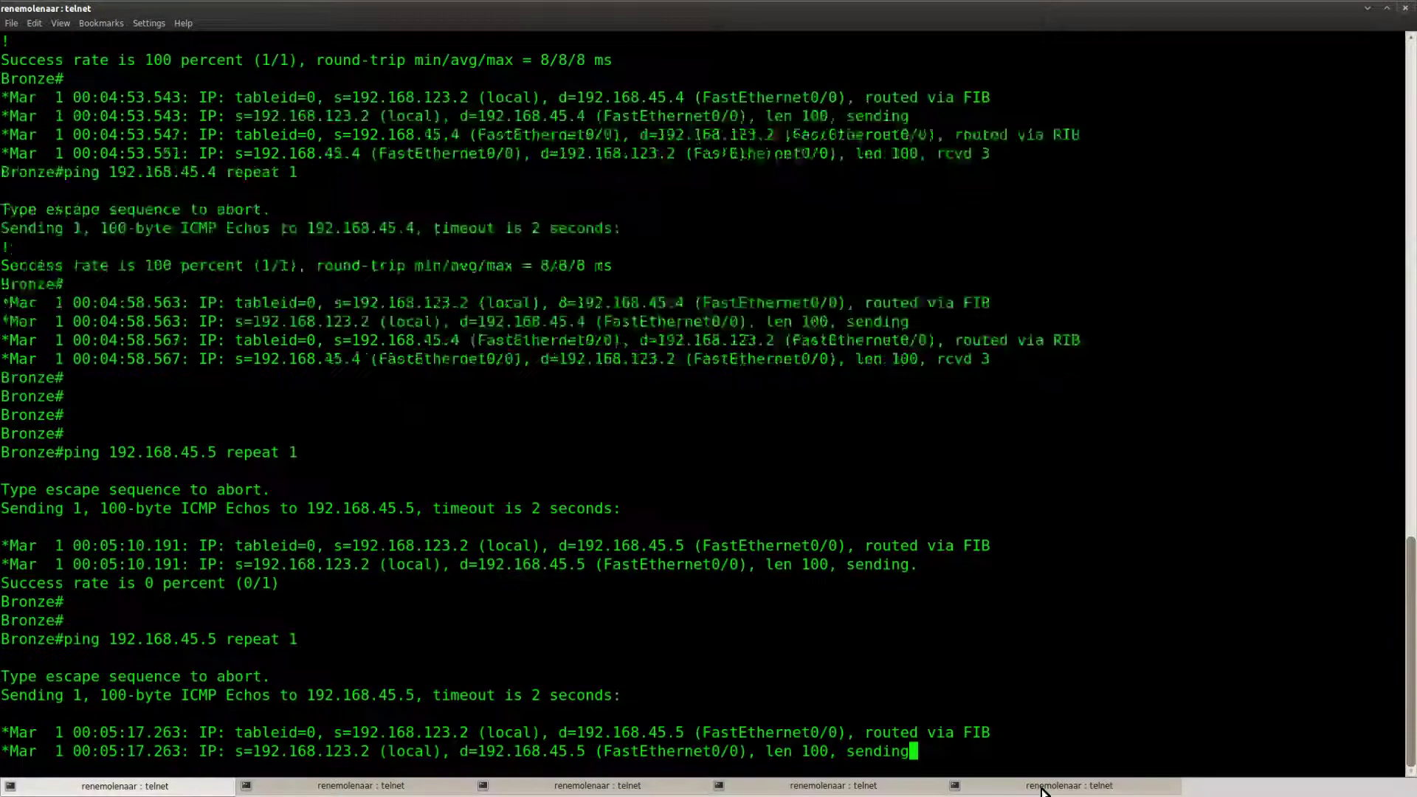
{"action": "left_click", "coordinate": [1043, 790]}
{"action": "key", "text": "Return"}
{"action": "key", "text": "Return"}
{"action": "key", "text": "Return"}
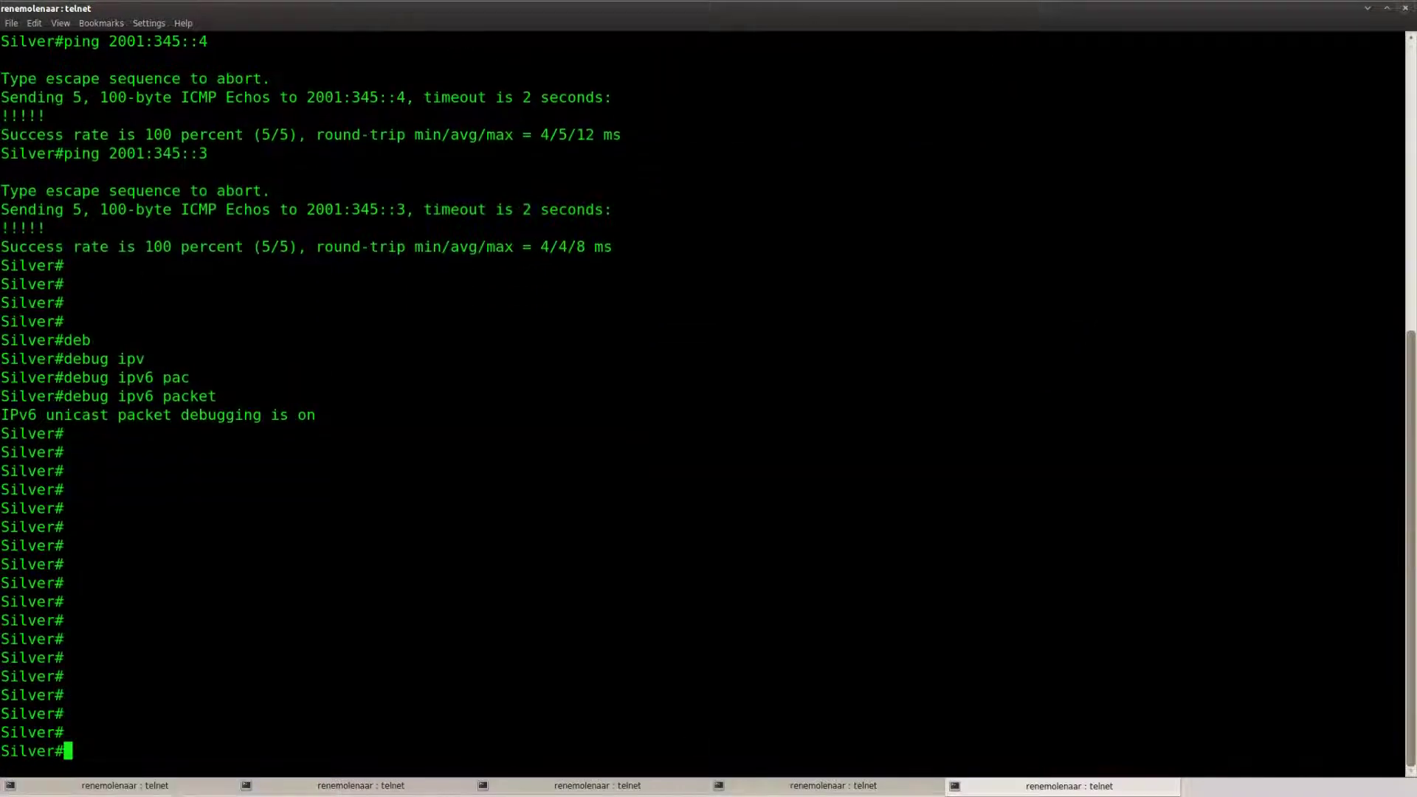
Step: Run 'show run' on Silver and page through the whole configuration
{"action": "type", "text": "sho"}
{"action": "key", "text": "Tab"}
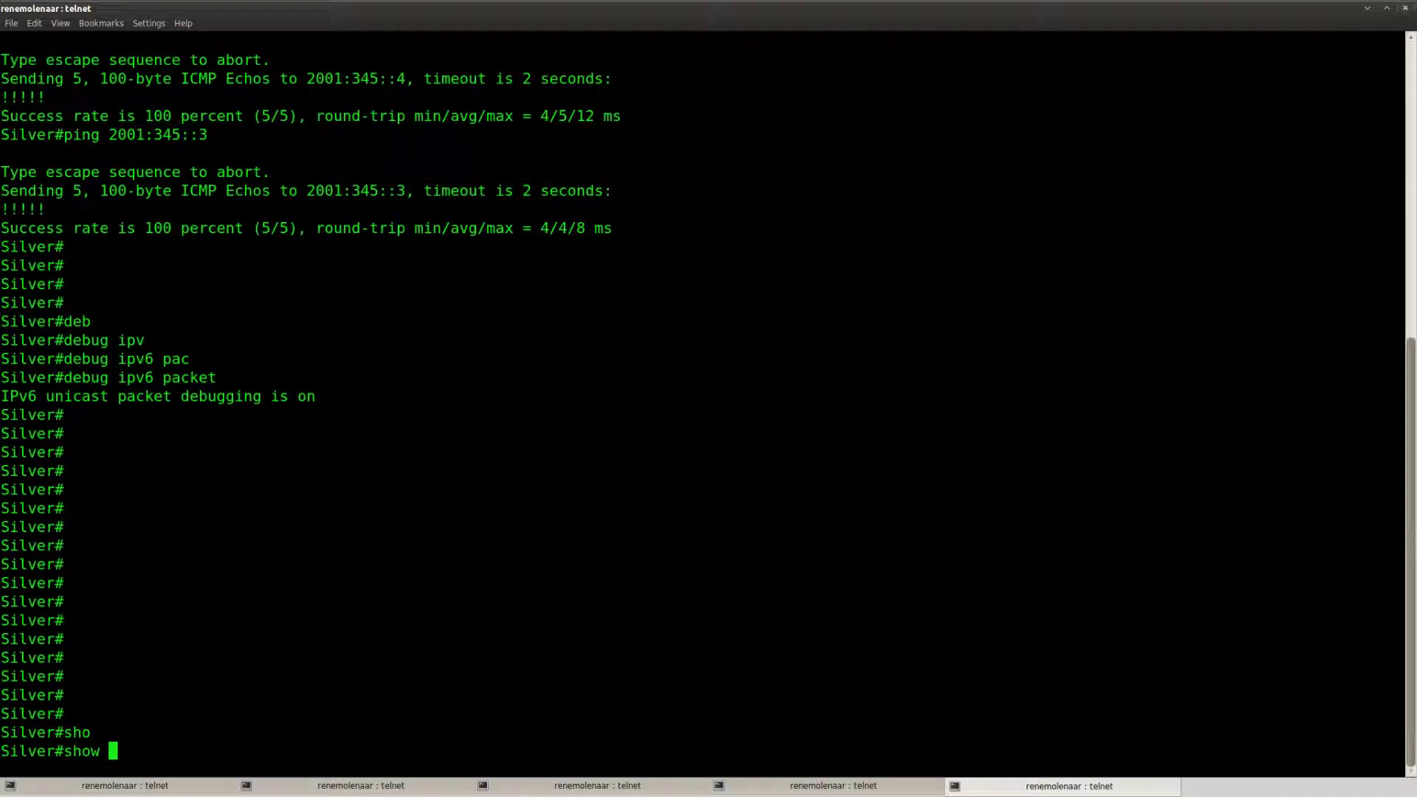
{"action": "type", "text": "run"}
{"action": "key", "text": "Return"}
{"action": "key", "text": "space"}
{"action": "key", "text": "space"}
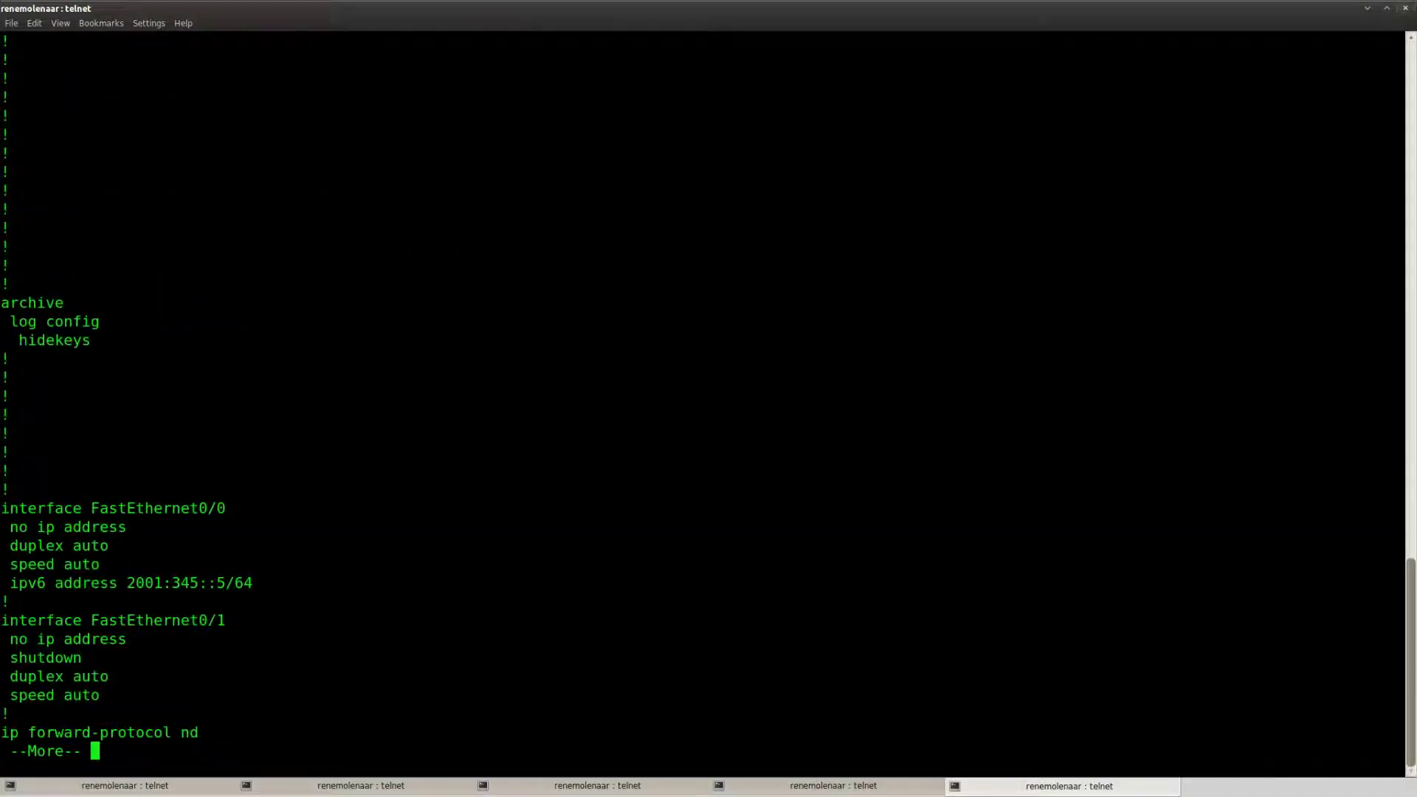
{"action": "key", "text": "space"}
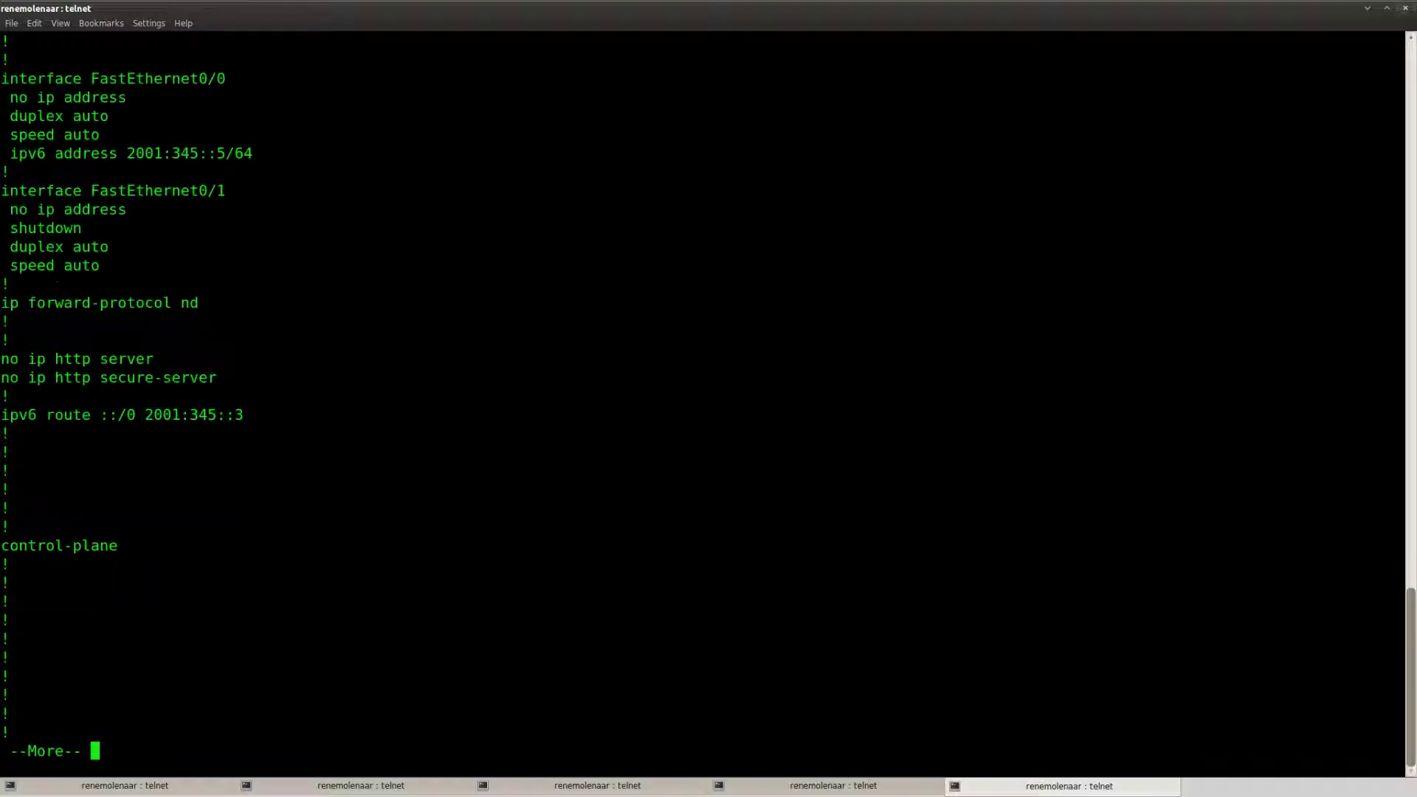
{"action": "key", "text": "space"}
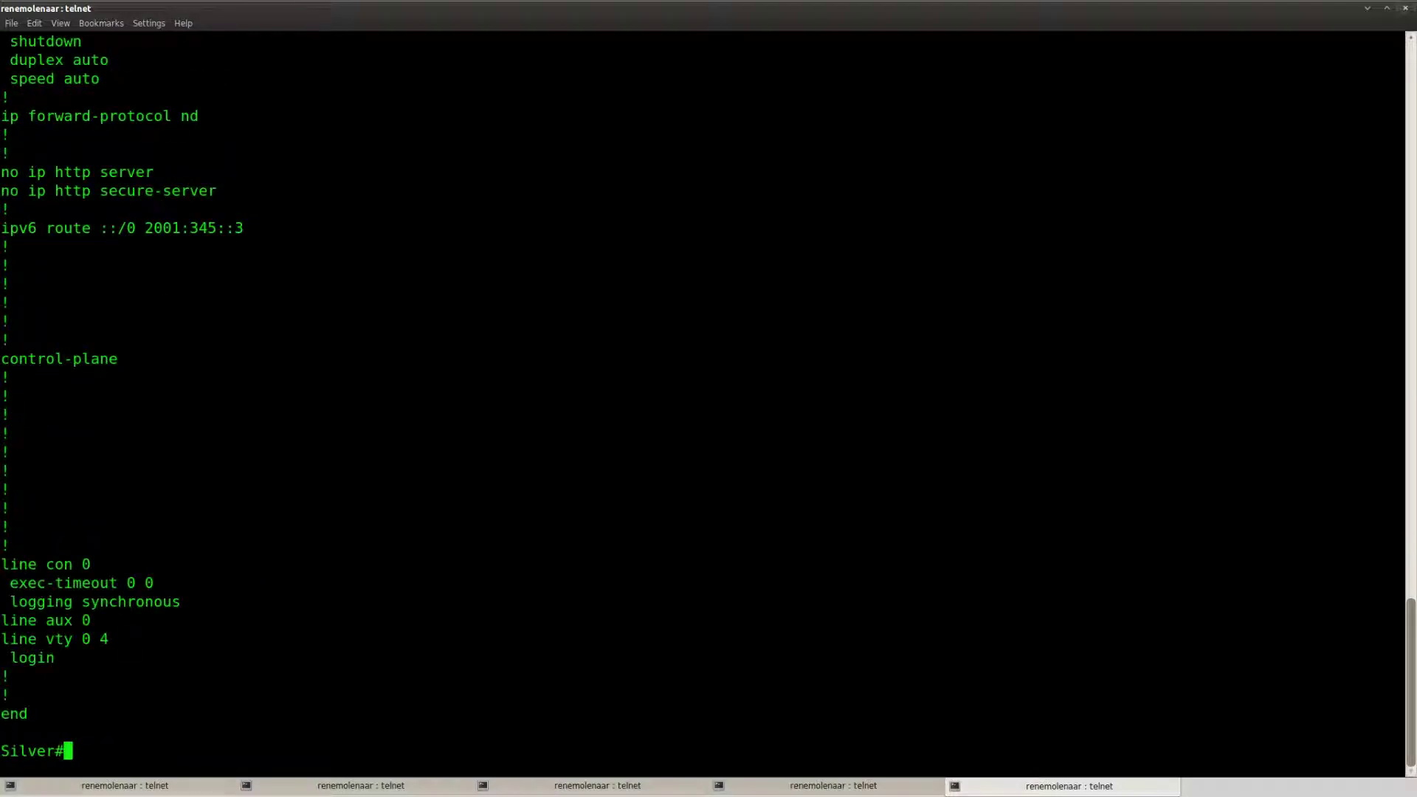
{"action": "key", "text": "Return"}
{"action": "key", "text": "Return"}
{"action": "key", "text": "Return"}
Step: Recall the ping to 192.168.45.5 on Bronze, then move to the NATPT console
{"action": "left_click", "coordinate": [127, 784]}
{"action": "key", "text": "Return"}
{"action": "key", "text": "Return"}
{"action": "key", "text": "Return"}
{"action": "key", "text": "Return"}
{"action": "key", "text": "Return"}
{"action": "key", "text": "Return"}
{"action": "key", "text": "Return"}
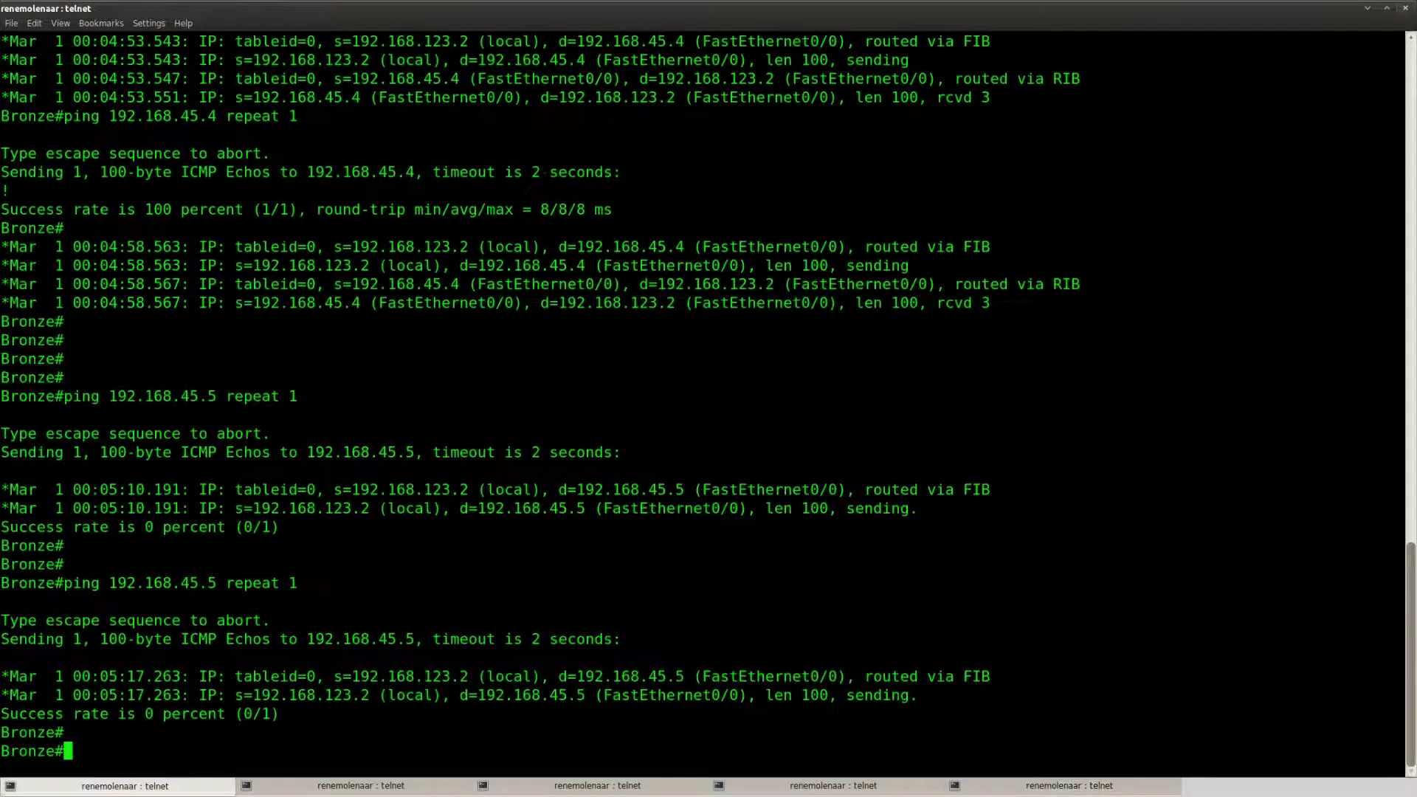
{"action": "key", "text": "Up"}
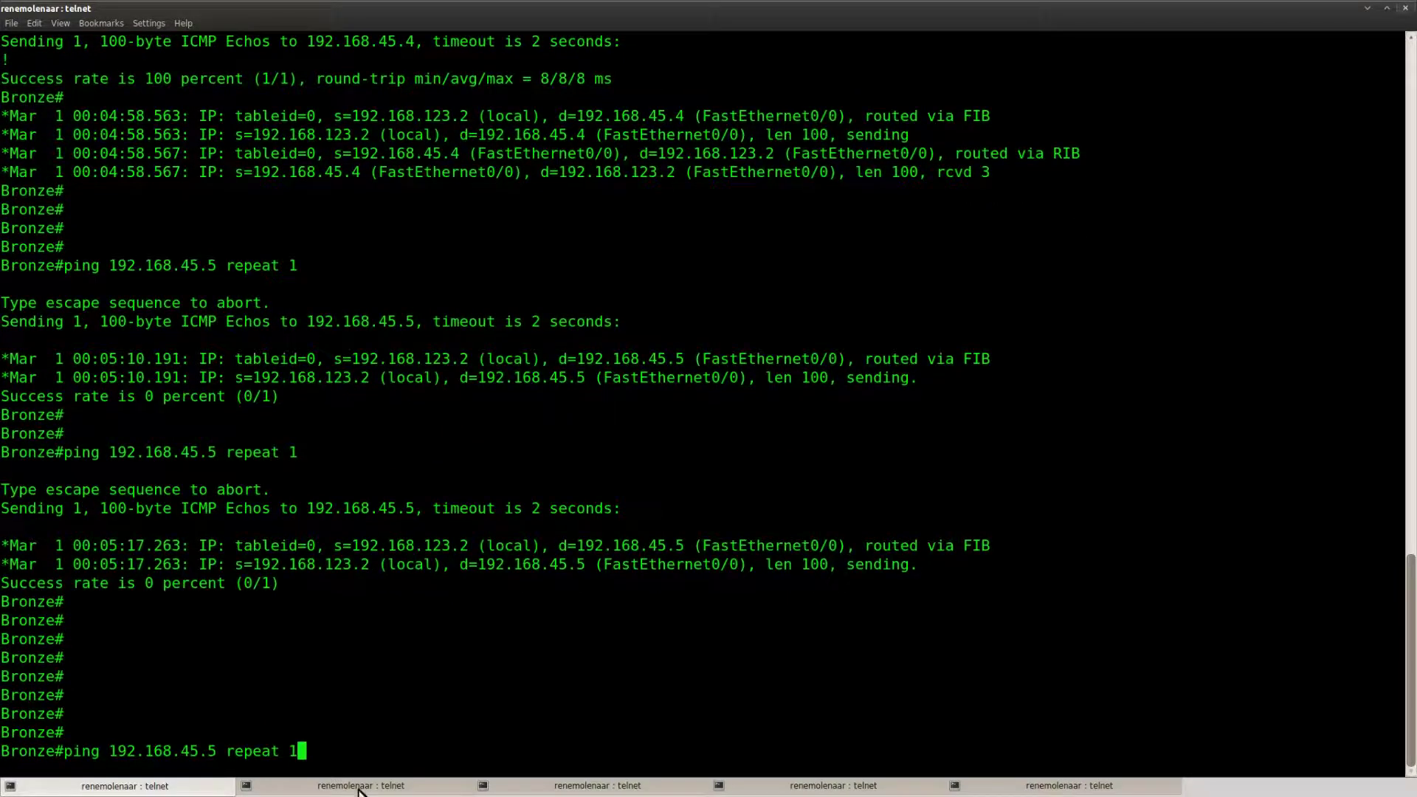
{"action": "left_click", "coordinate": [570, 785]}
Step: Leave config mode on NATPT, run 'show run | incl nat' and mark the 2001:345::5 mapping line
{"action": "key", "text": "ctrl+z"}
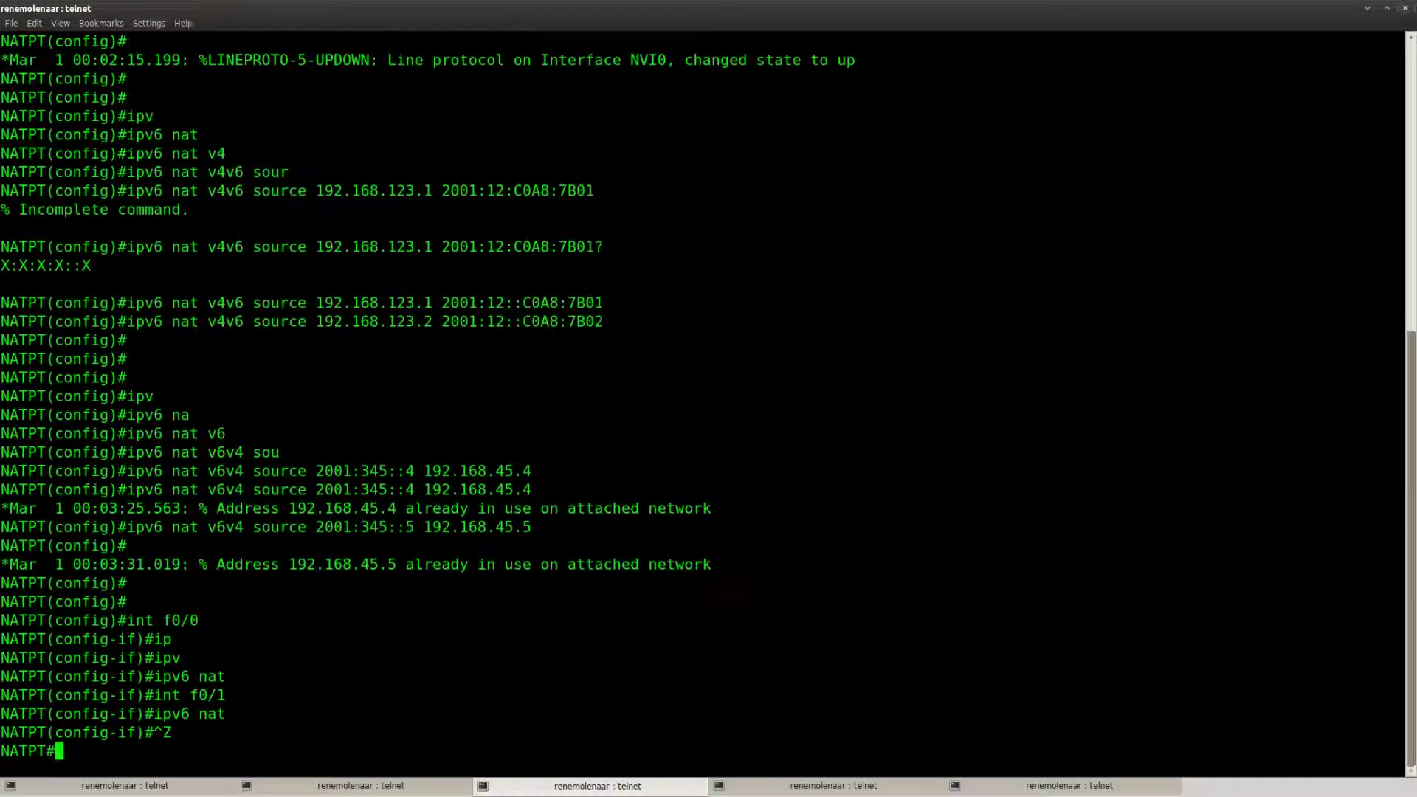
{"action": "type", "text": "show run | incl nat"}
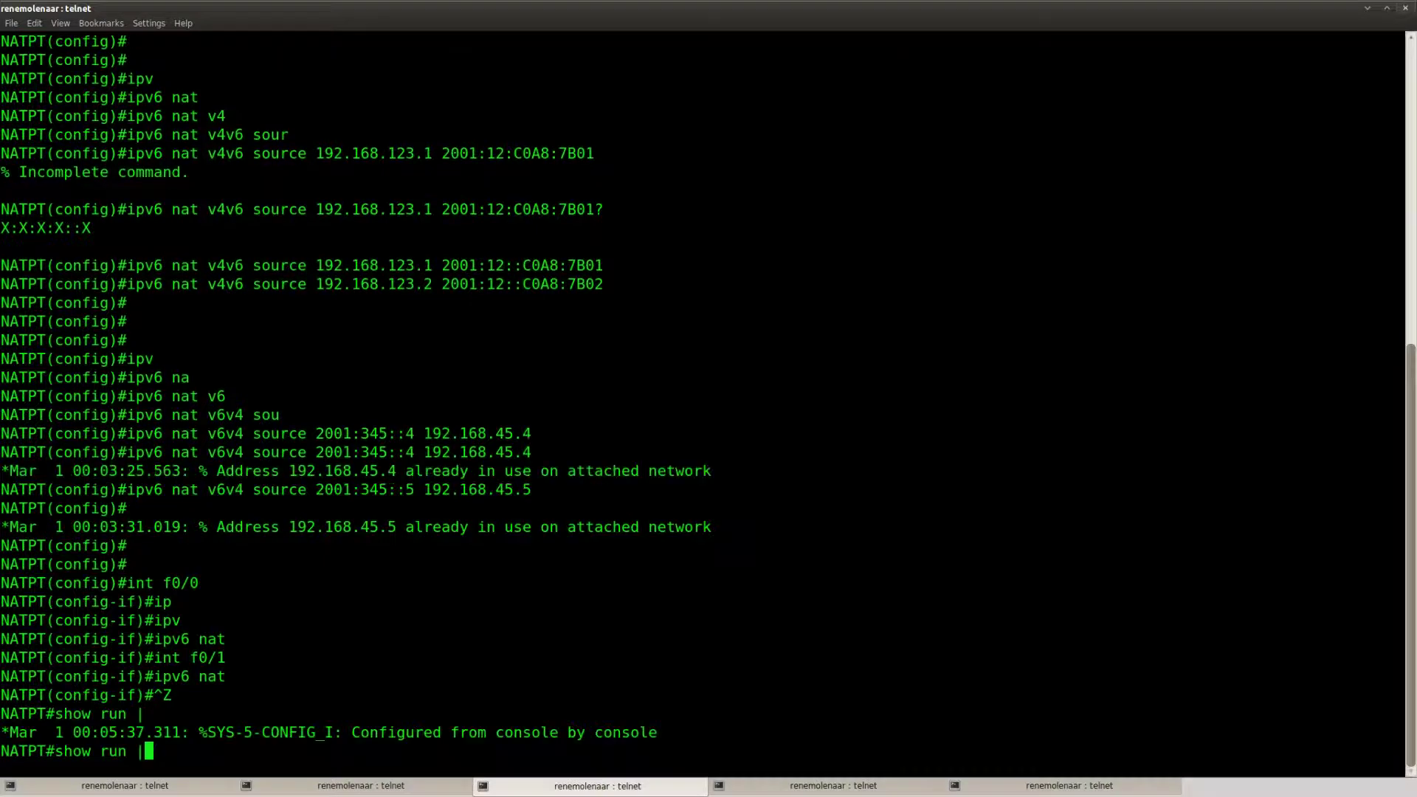
{"action": "key", "text": "Return"}
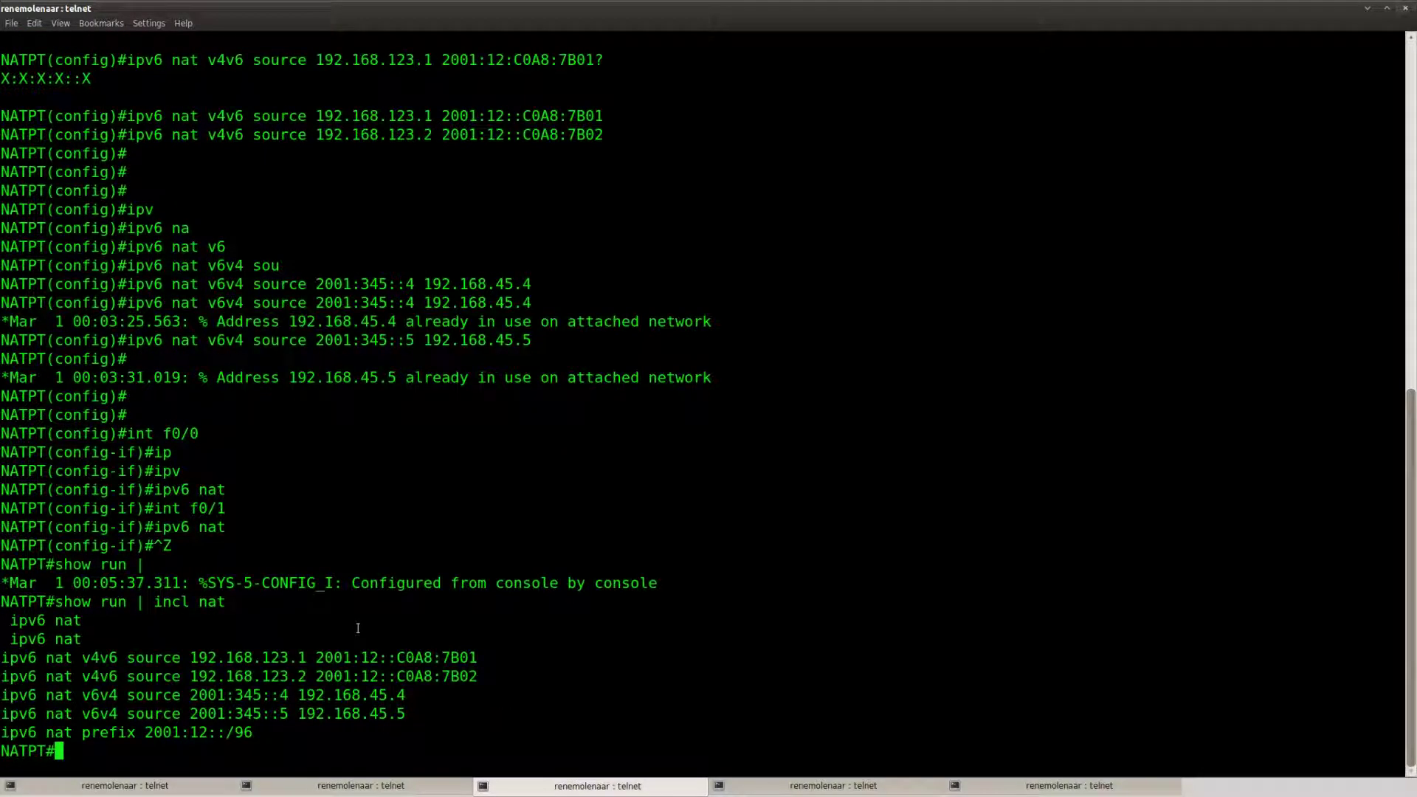
{"action": "key", "text": "Return"}
{"action": "key", "text": "Return"}
{"action": "key", "text": "Return"}
{"action": "key", "text": "Return"}
{"action": "key", "text": "Return"}
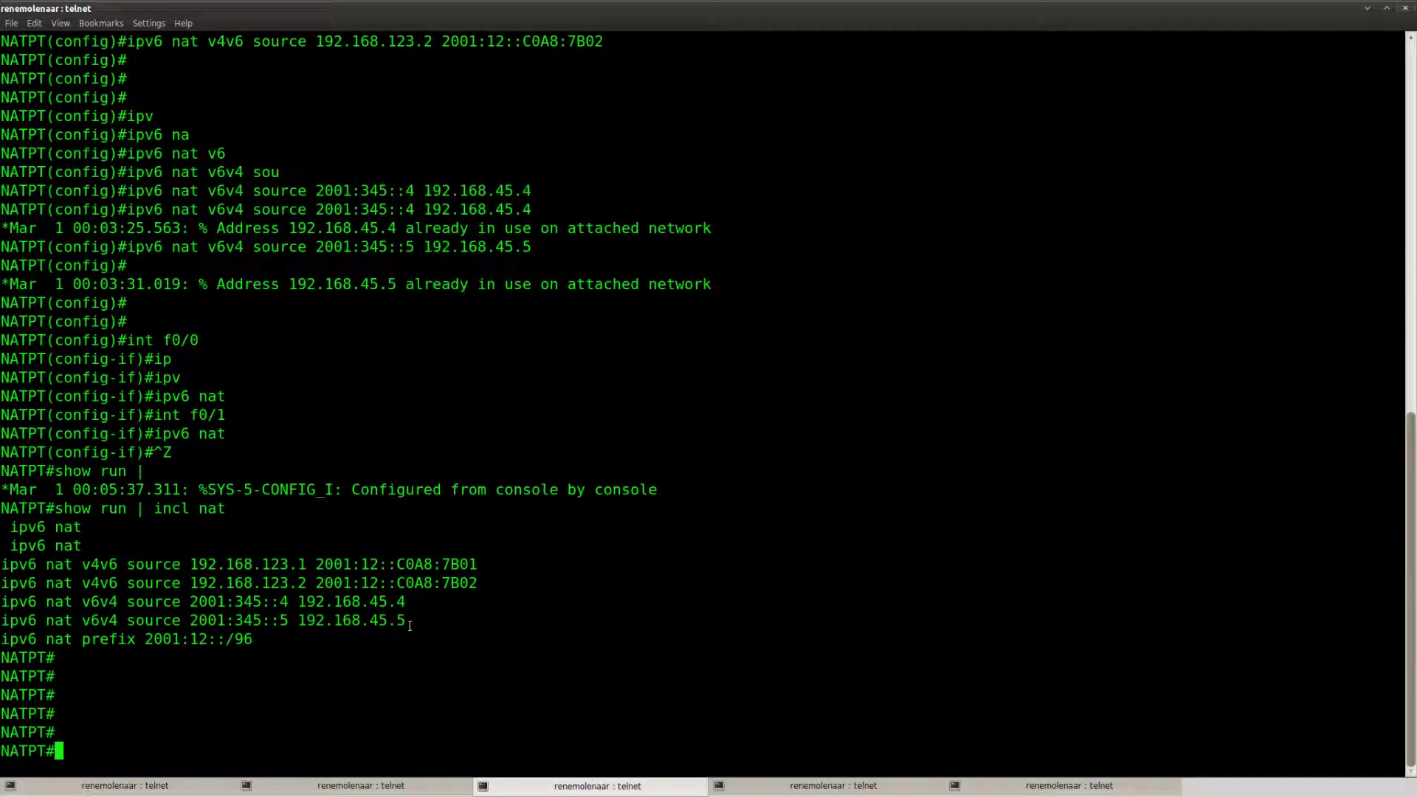
{"action": "left_click_drag", "start_coordinate": [405, 622], "coordinate": [2, 622]}
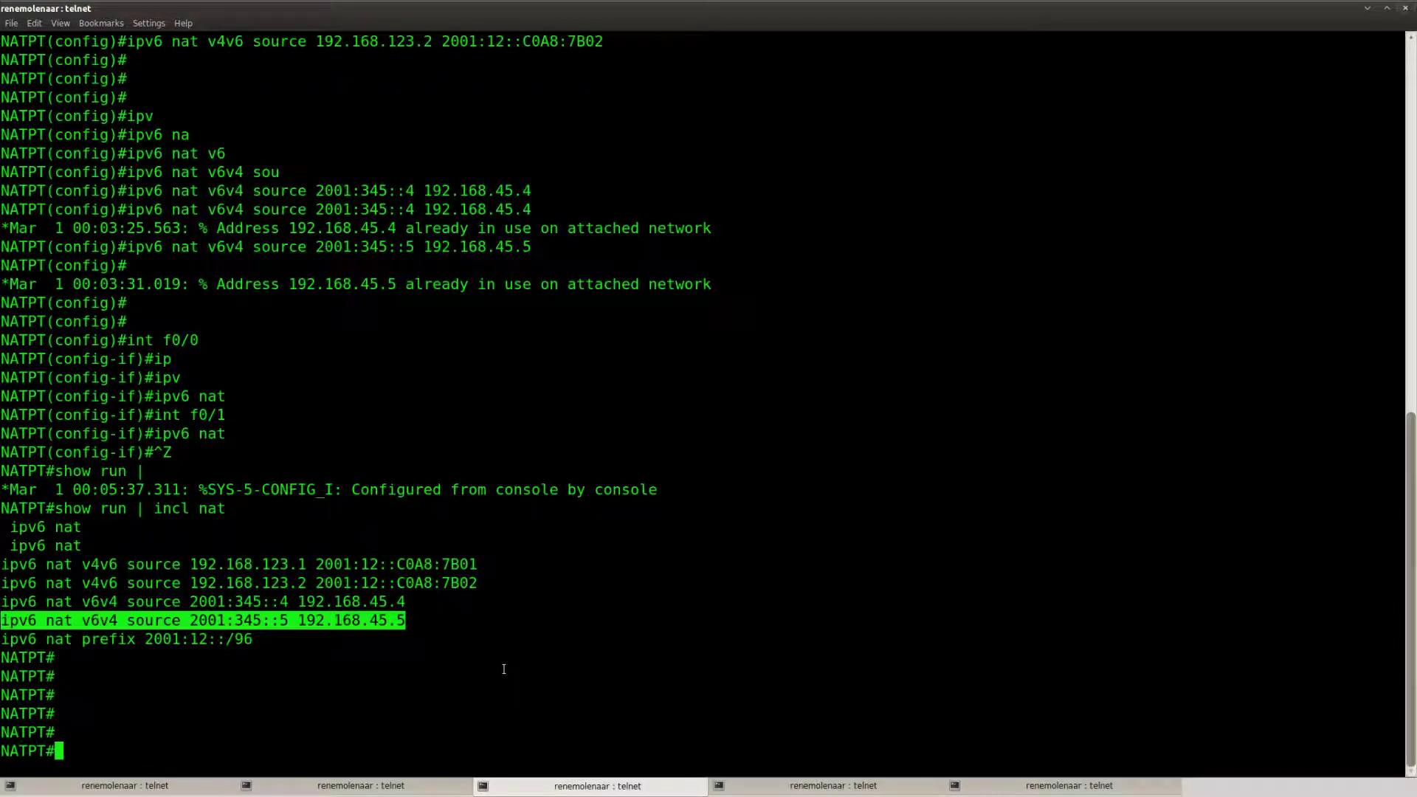
{"action": "left_click", "coordinate": [170, 788]}
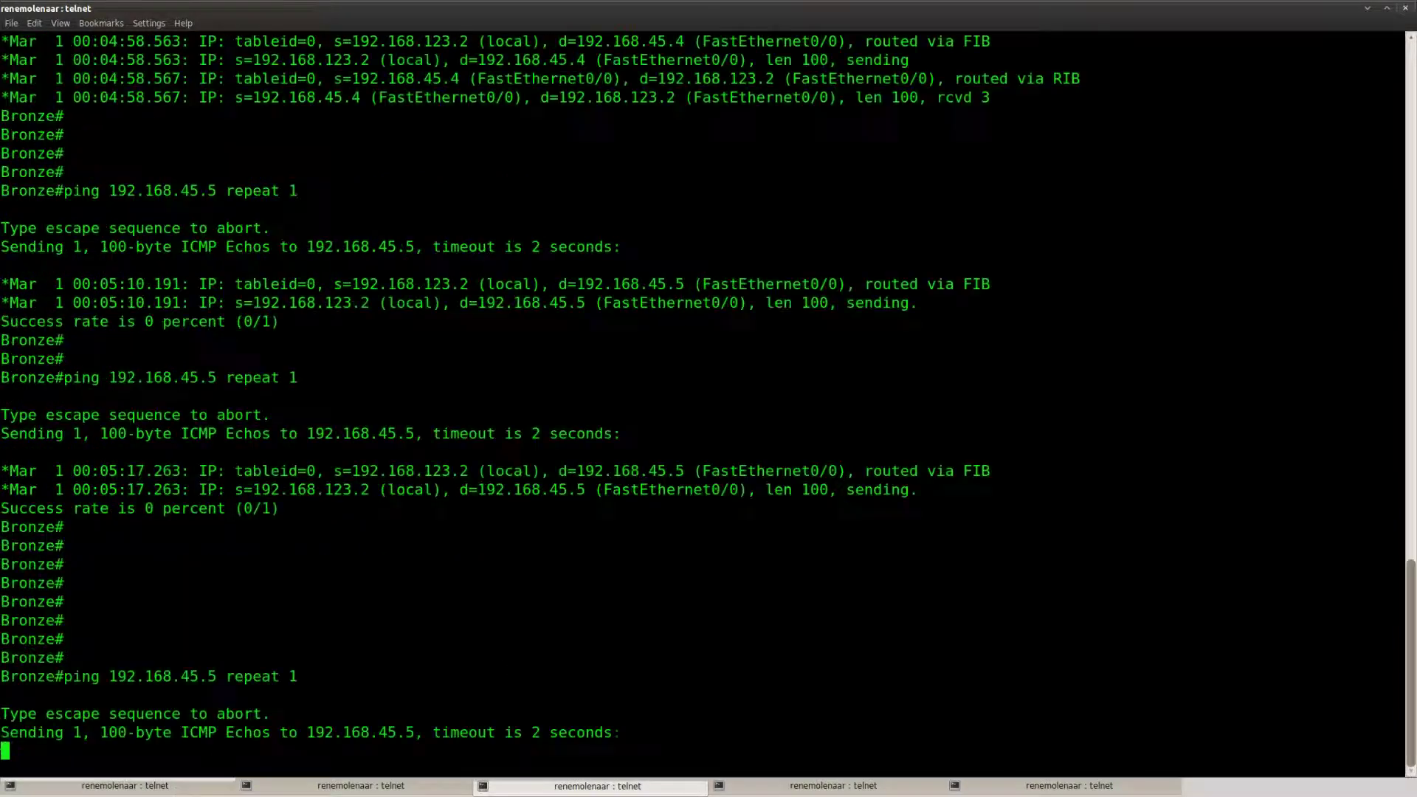
Step: From Platinum, run 'ping 192.168.45.5 repeat 1', which fails at 0 percent
{"action": "left_click", "coordinate": [331, 787]}
{"action": "key", "text": "Return"}
{"action": "type", "text": "p"}
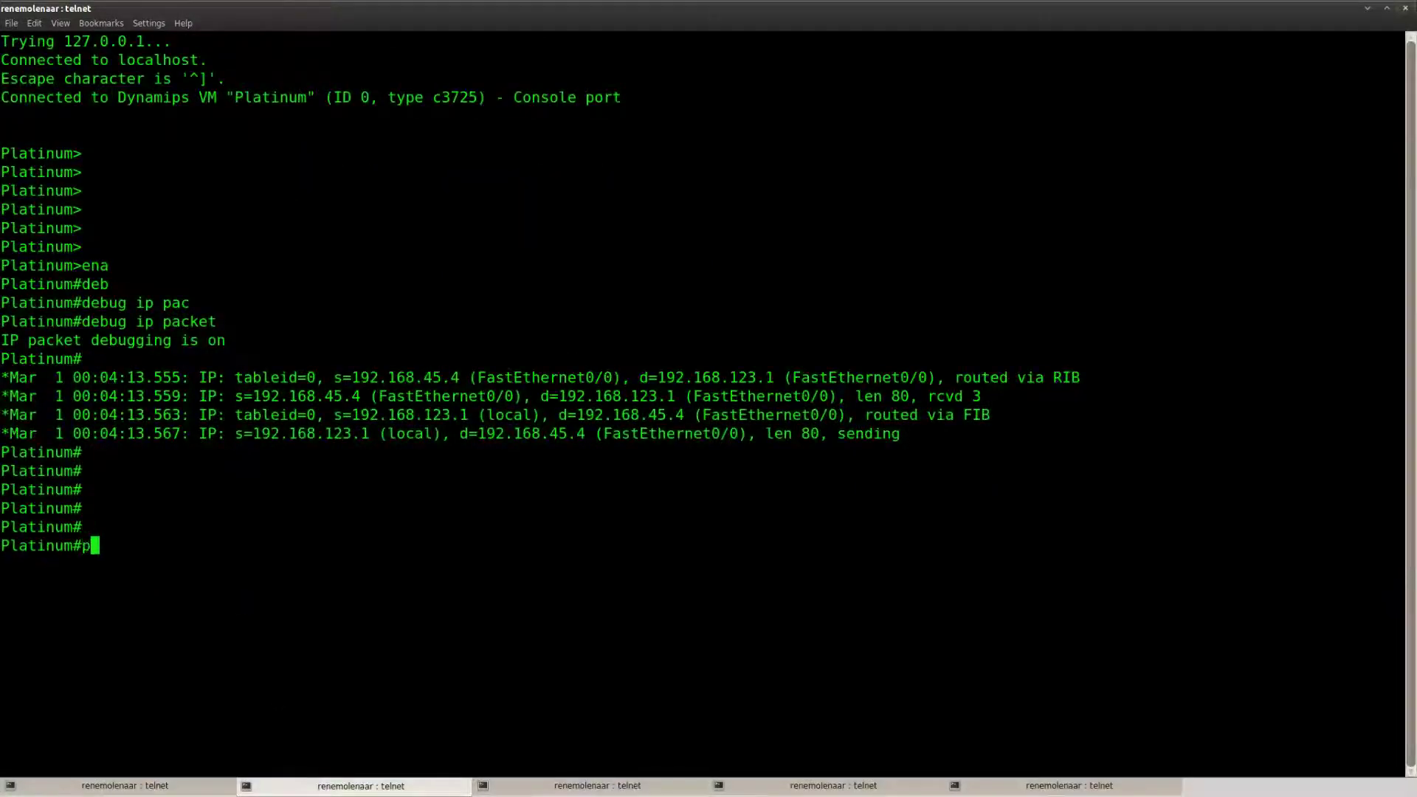
{"action": "type", "text": "ing 192.168.45.5 repe"}
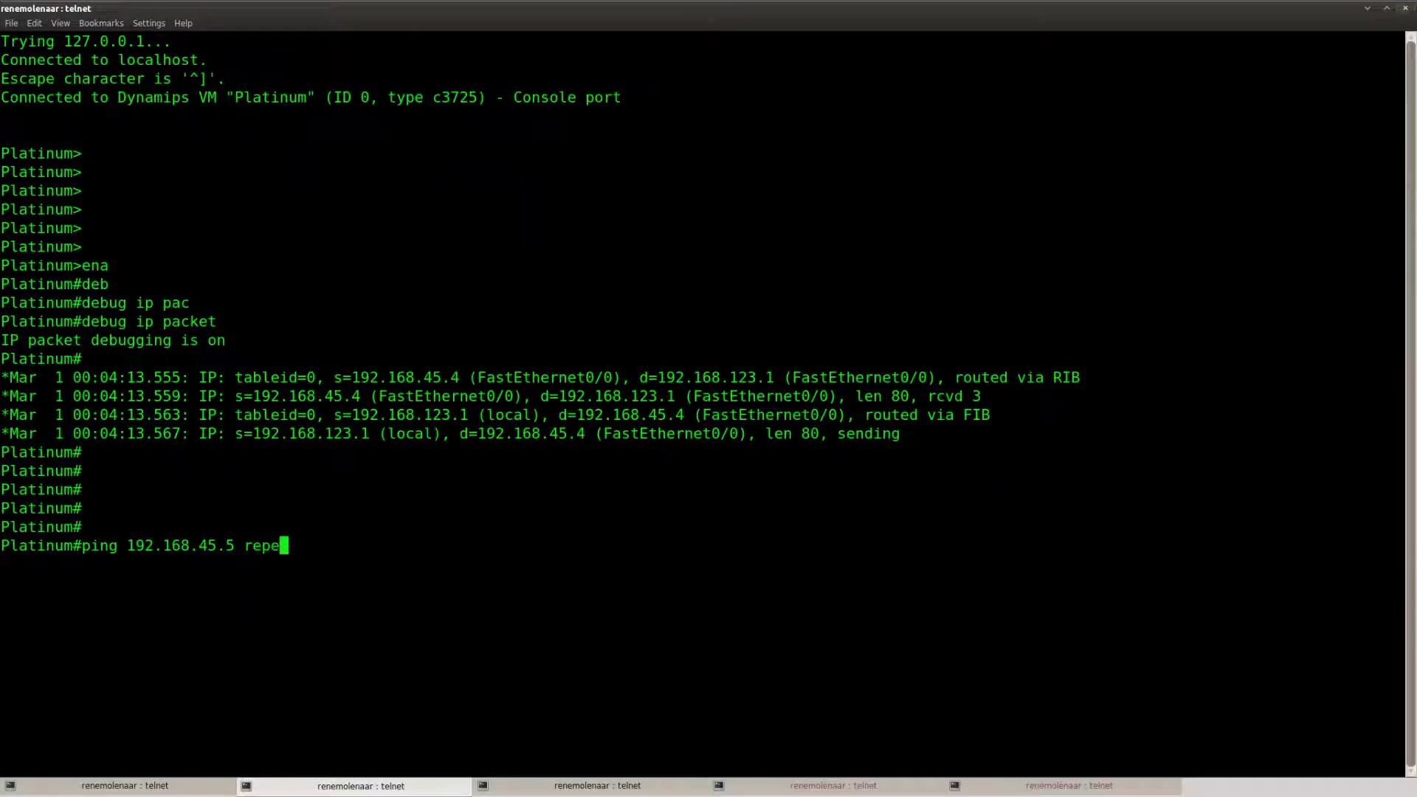
{"action": "key", "text": "Tab"}
{"action": "type", "text": "1"}
{"action": "key", "text": "Return"}
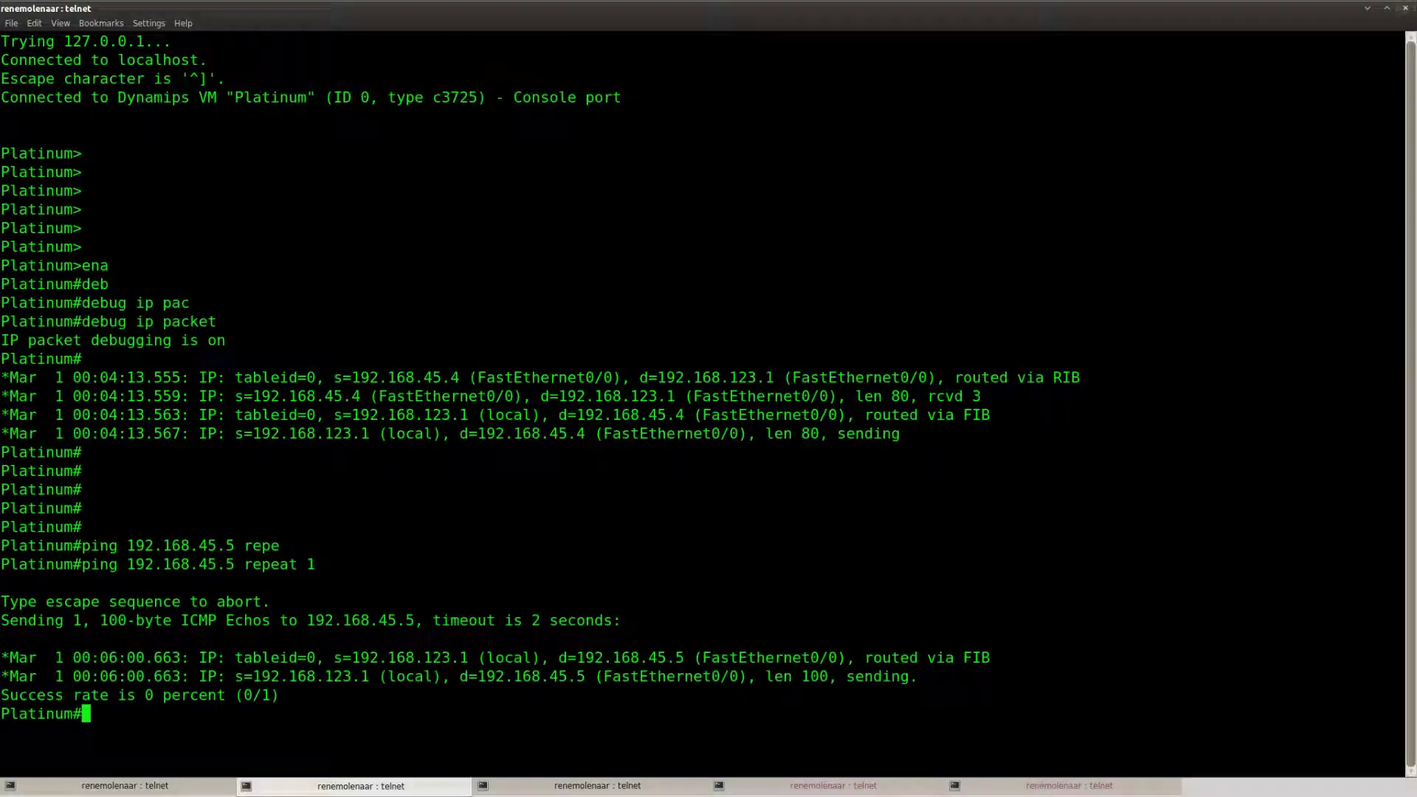
{"action": "left_click", "coordinate": [610, 788]}
Step: On Silver, run a single ping to 2001:12::1 with repeat 1
{"action": "left_click", "coordinate": [1069, 789]}
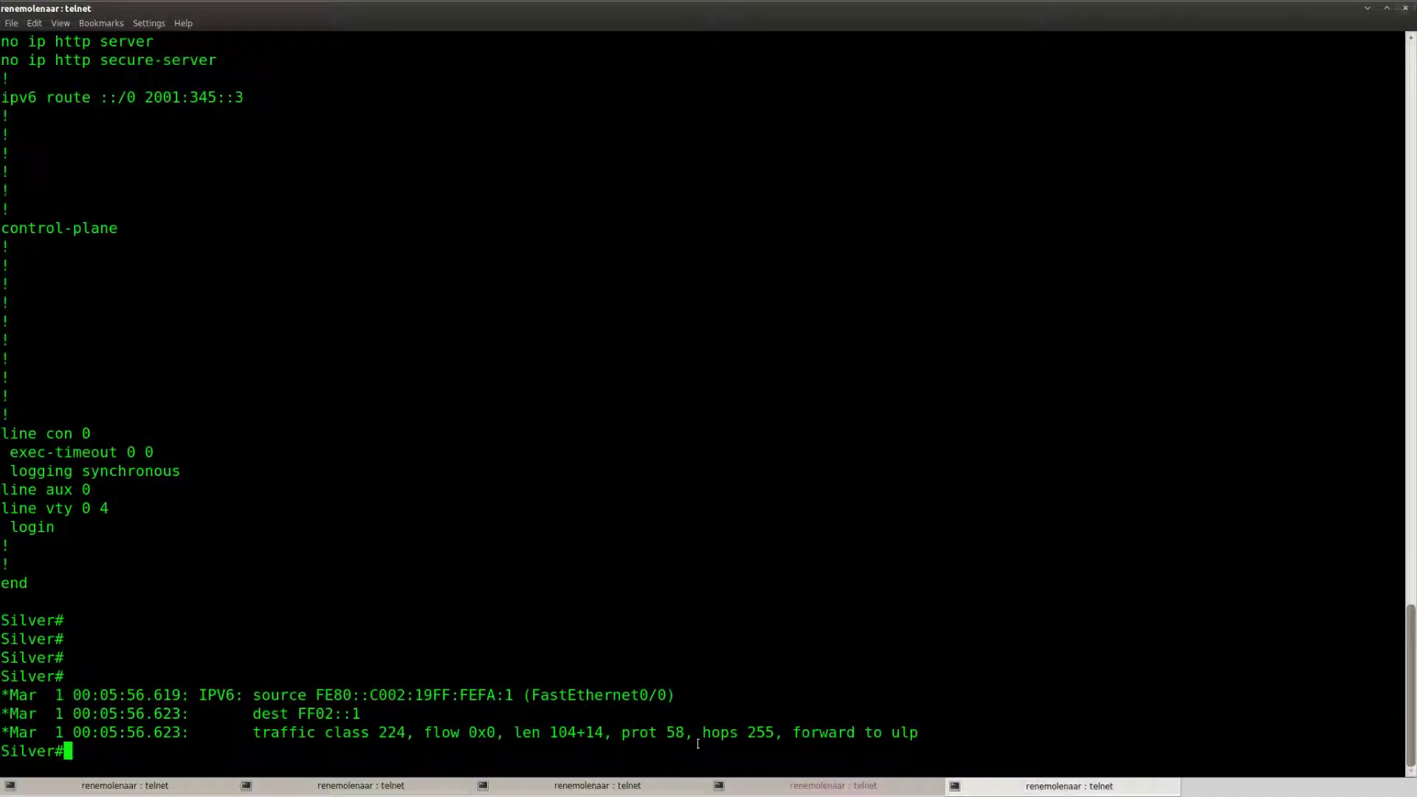
{"action": "key", "text": "Return"}
{"action": "key", "text": "Return"}
{"action": "key", "text": "Return"}
{"action": "key", "text": "Return"}
{"action": "type", "text": "ping 19"}
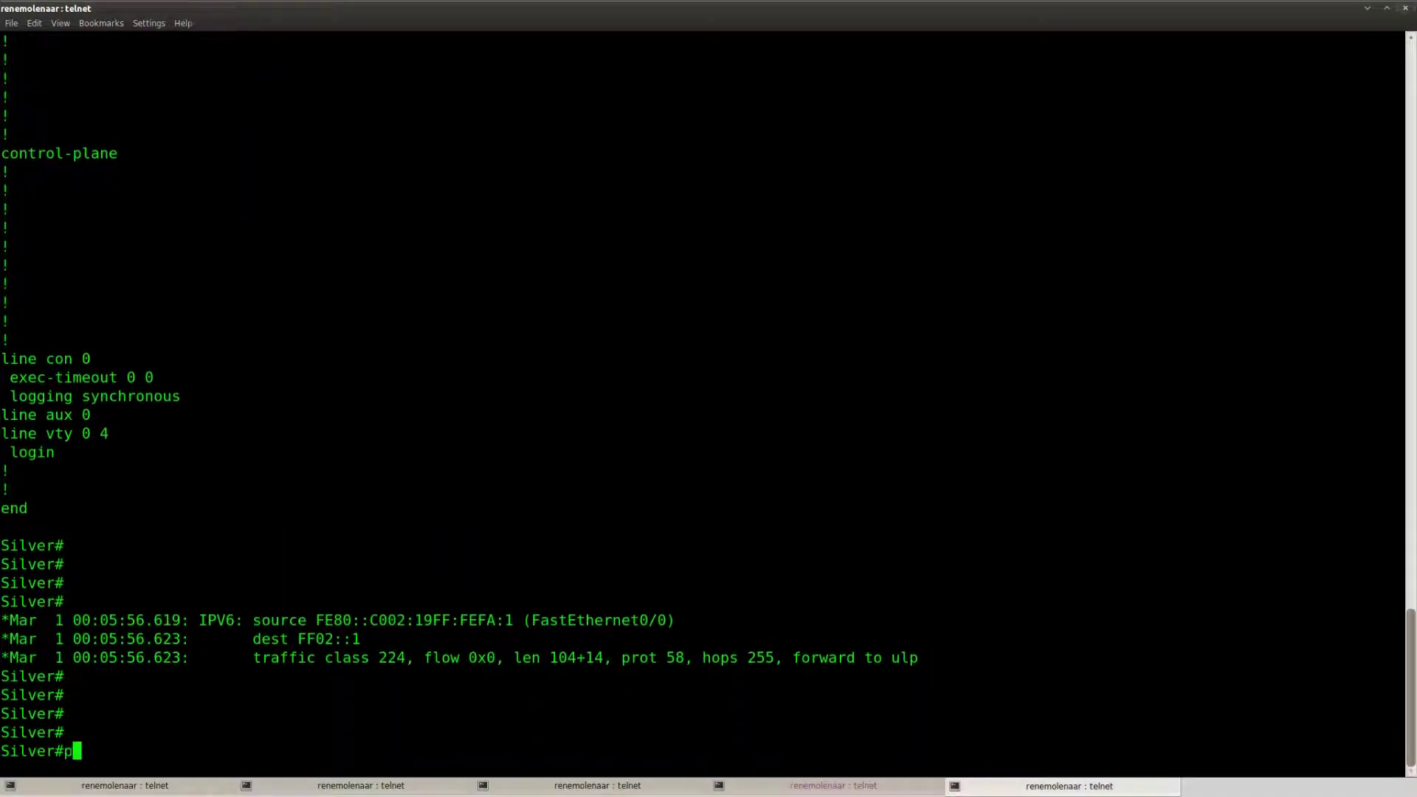
{"action": "key", "text": "BackSpace"}
{"action": "key", "text": "BackSpace"}
{"action": "type", "text": "2001:"}
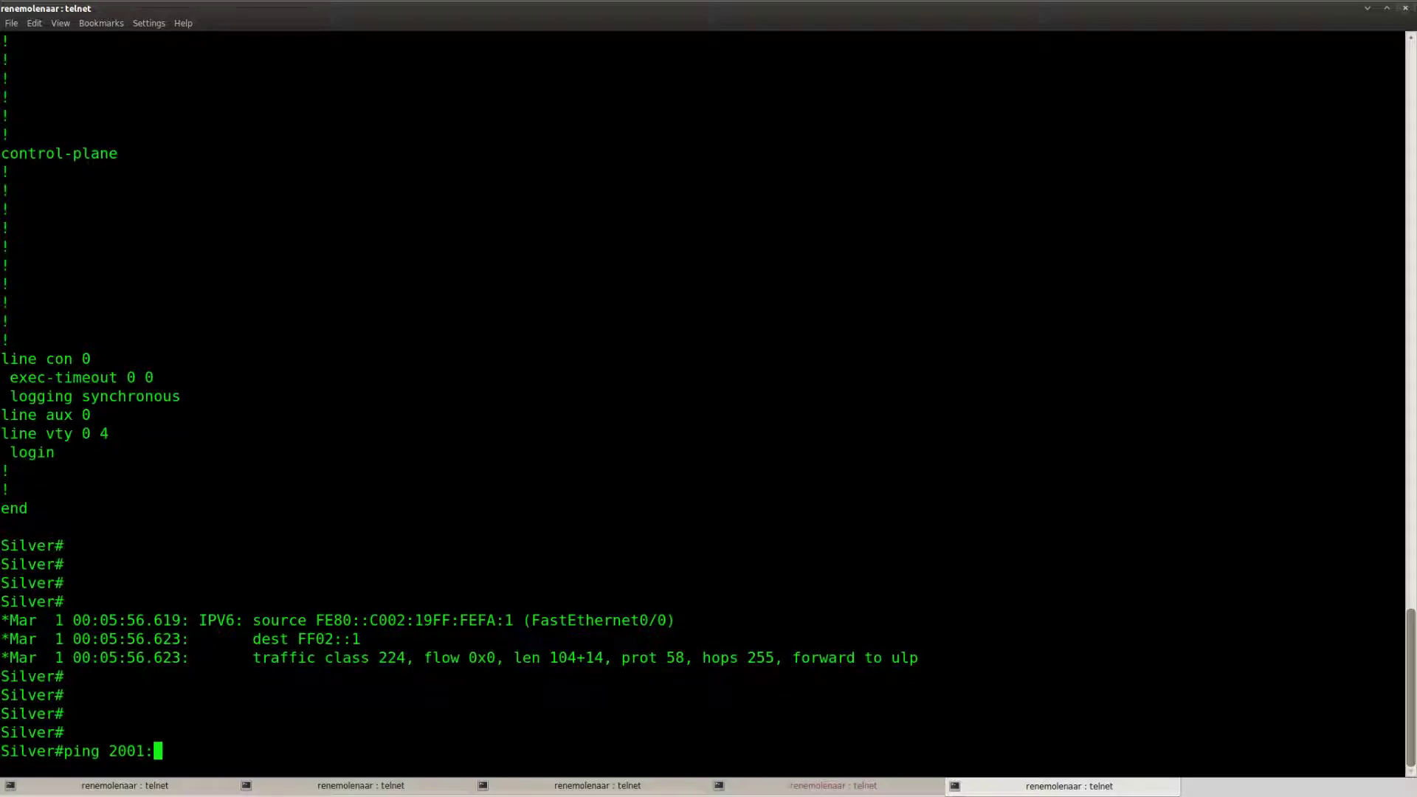
{"action": "type", "text": "12::1 repe"}
{"action": "key", "text": "Tab"}
{"action": "type", "text": "1"}
{"action": "key", "text": "Return"}
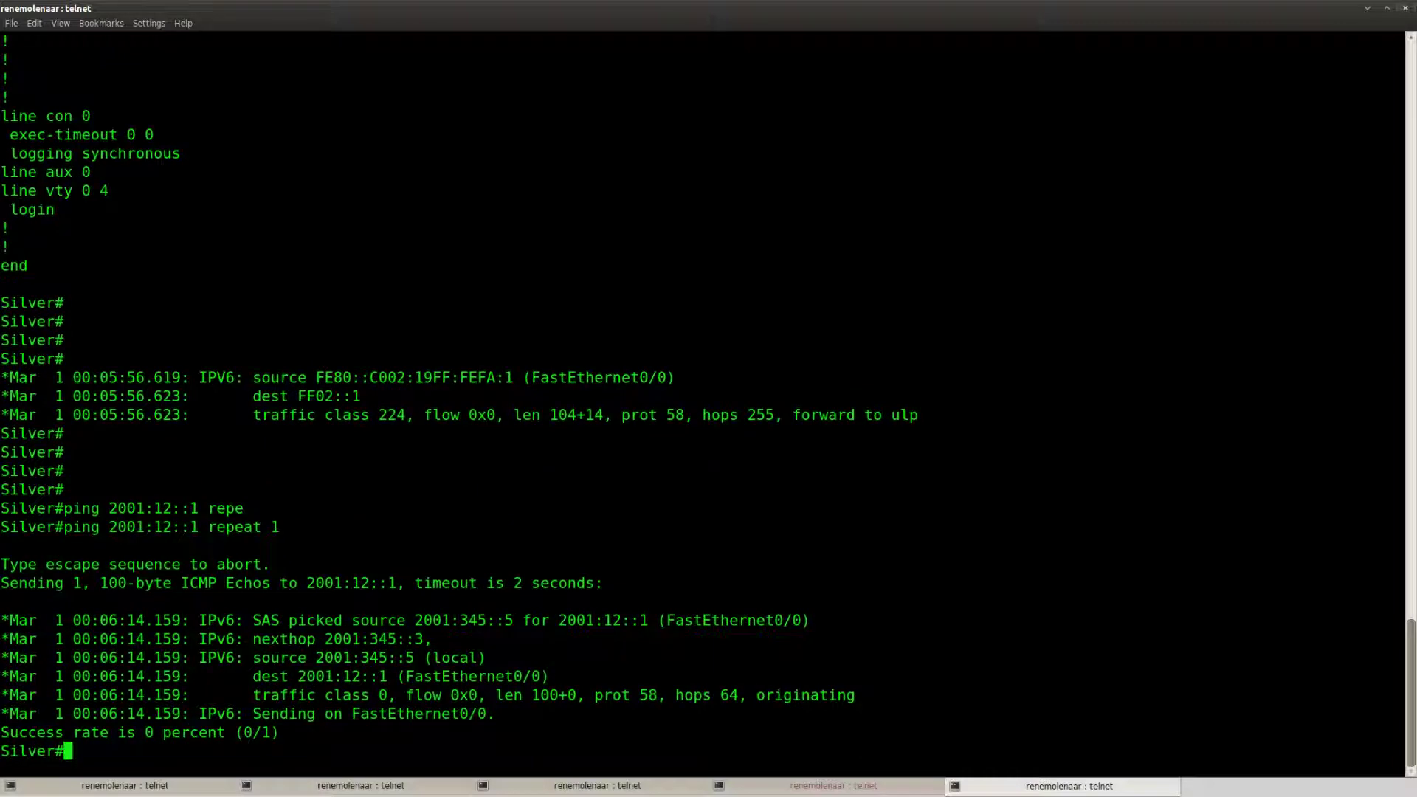
Step: Rerun the single ping from Silver against 2001:12::2 instead
{"action": "key", "text": "Up"}
{"action": "key", "text": "Left"}
{"action": "key", "text": "Left"}
{"action": "key", "text": "Left"}
{"action": "key", "text": "Left"}
{"action": "key", "text": "Left"}
{"action": "key", "text": "Left"}
{"action": "key", "text": "Left"}
{"action": "key", "text": "Left"}
{"action": "key", "text": "Left"}
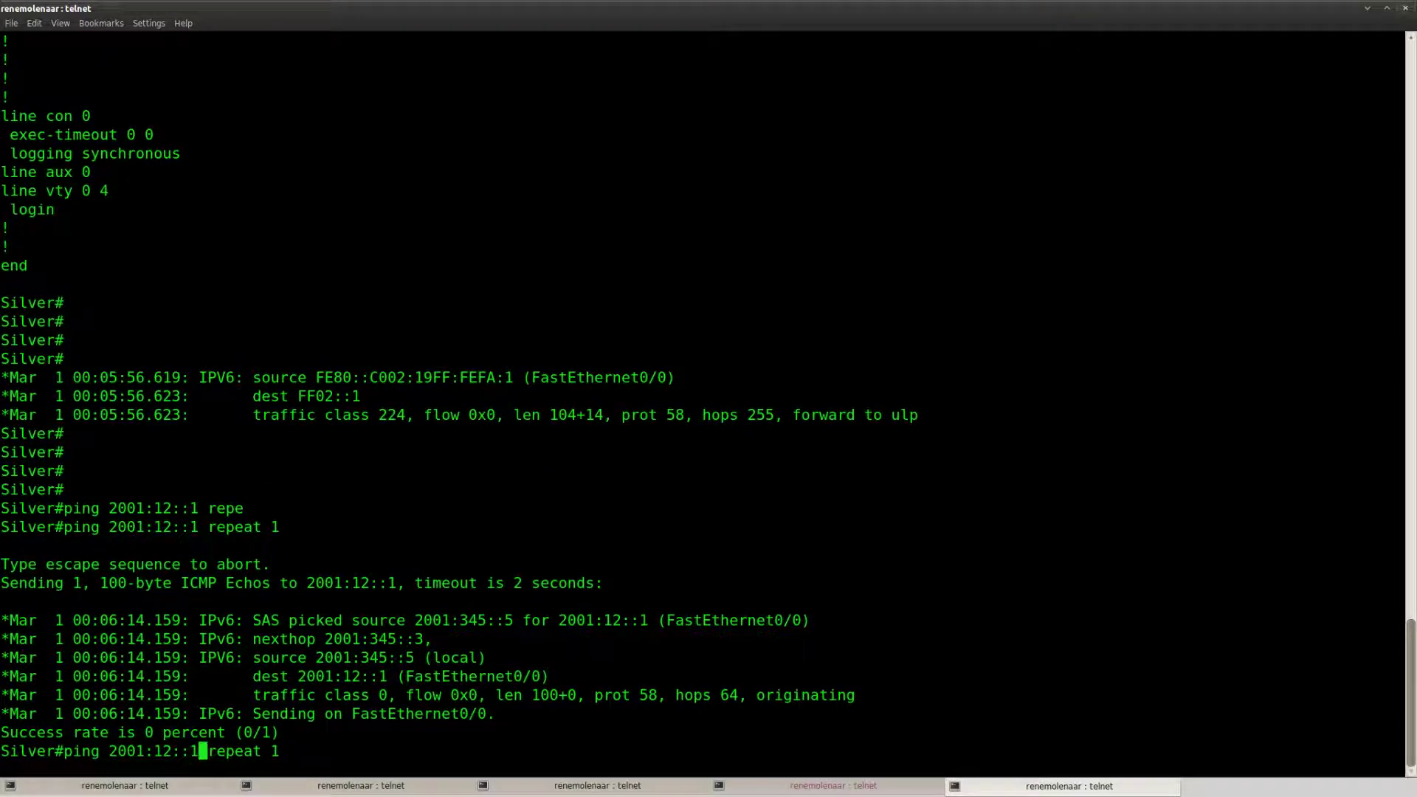
{"action": "key", "text": "BackSpace"}
{"action": "type", "text": "2"}
{"action": "key", "text": "Return"}
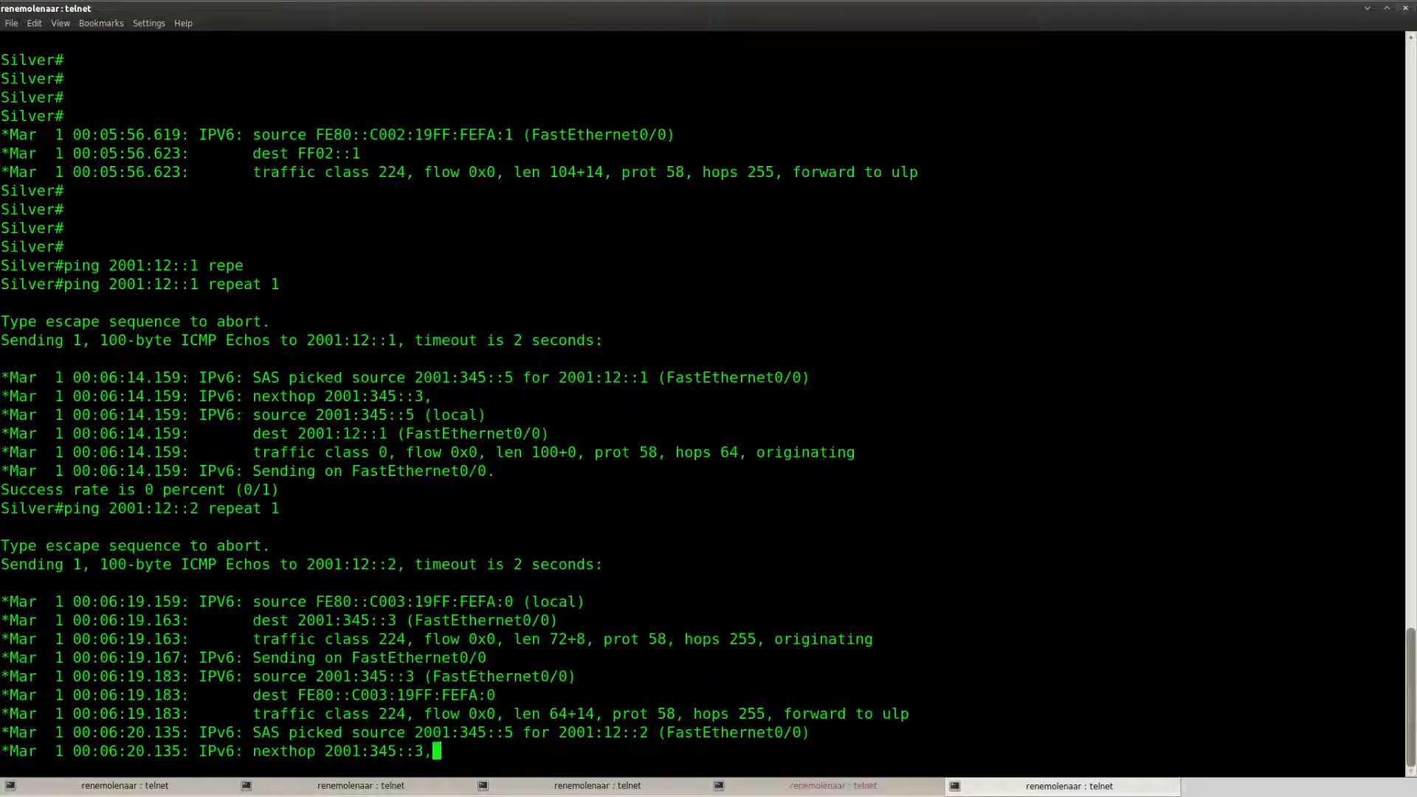
{"action": "key", "text": "Return"}
{"action": "key", "text": "Return"}
{"action": "key", "text": "Return"}
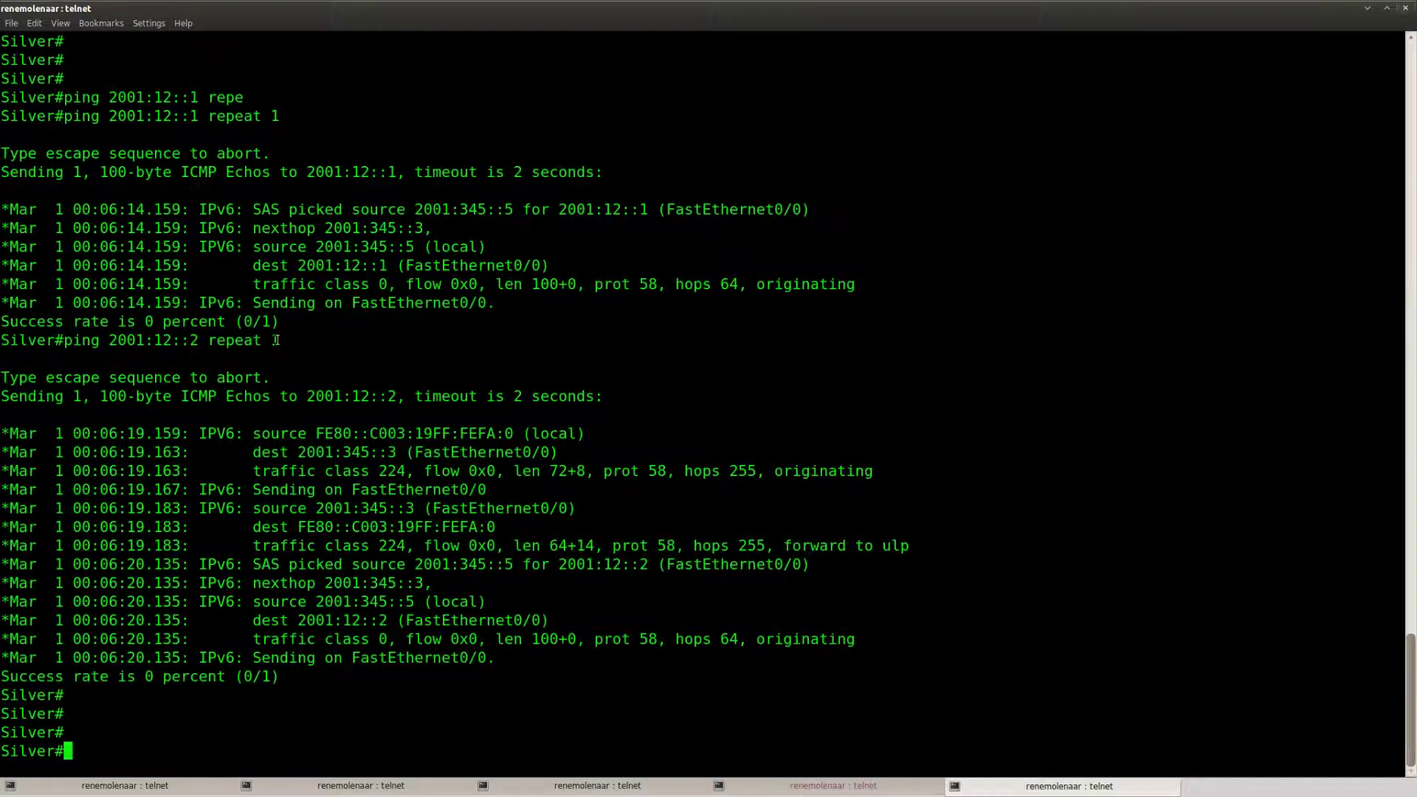
Step: Copy the 'ping 2001:12::1 repeat 1' command line from the console
{"action": "key", "text": "Return"}
{"action": "key", "text": "Up"}
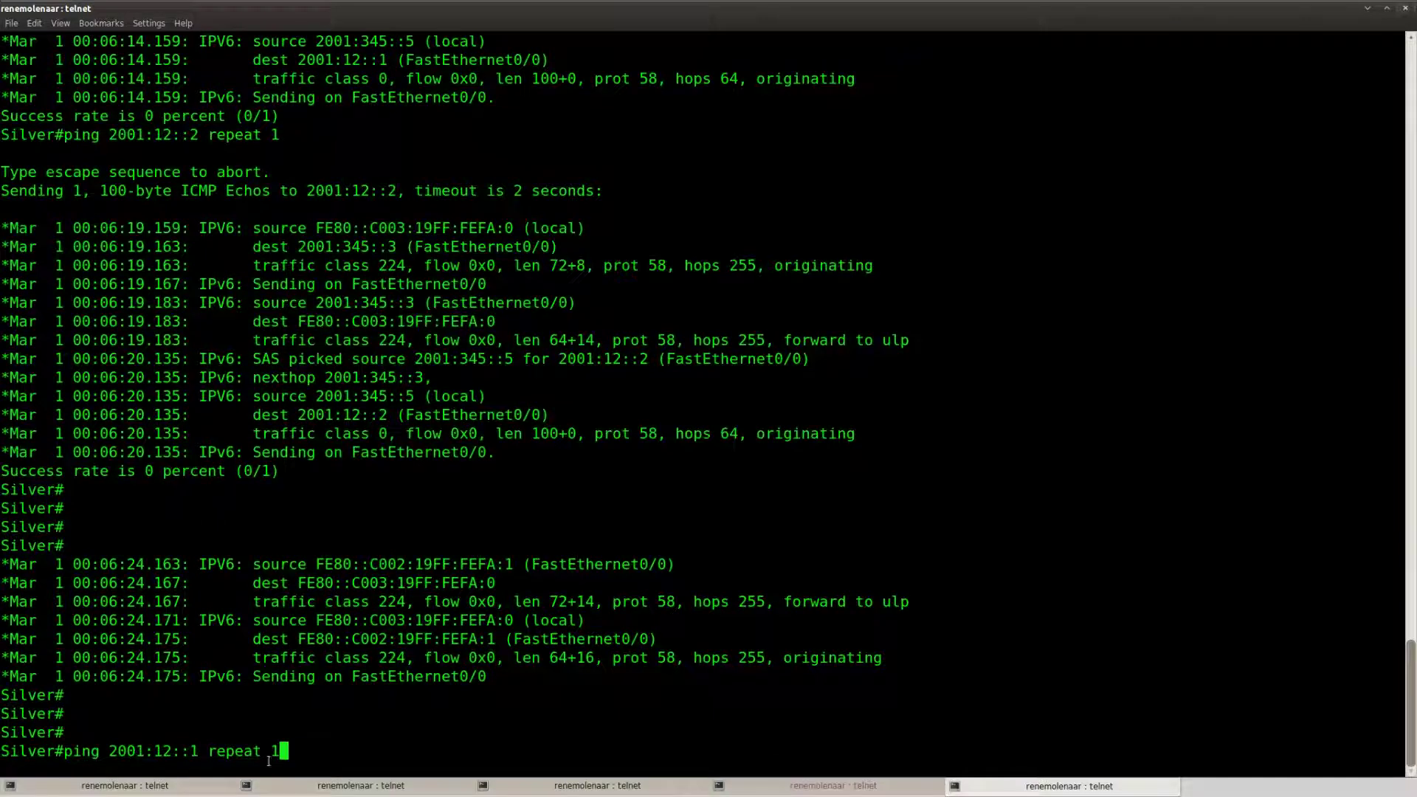
{"action": "left_click_drag", "start_coordinate": [279, 750], "coordinate": [65, 751]}
{"action": "right_click", "coordinate": [72, 751]}
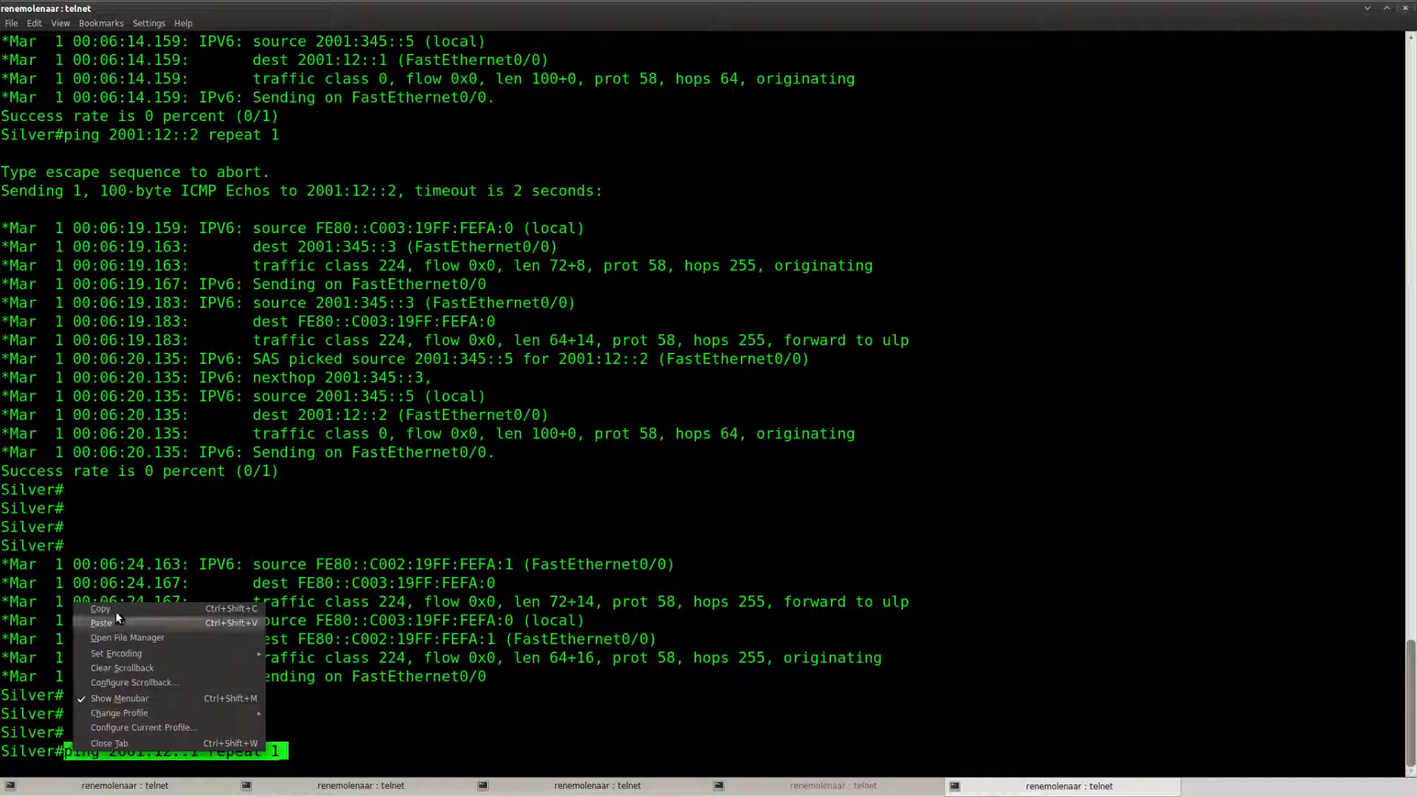
{"action": "left_click", "coordinate": [100, 609]}
Step: On Gold, paste and run the single ping to 2001:12::1
{"action": "key", "text": "alt+Tab"}
{"action": "key", "text": "Return"}
{"action": "key", "text": "Return"}
{"action": "key", "text": "Return"}
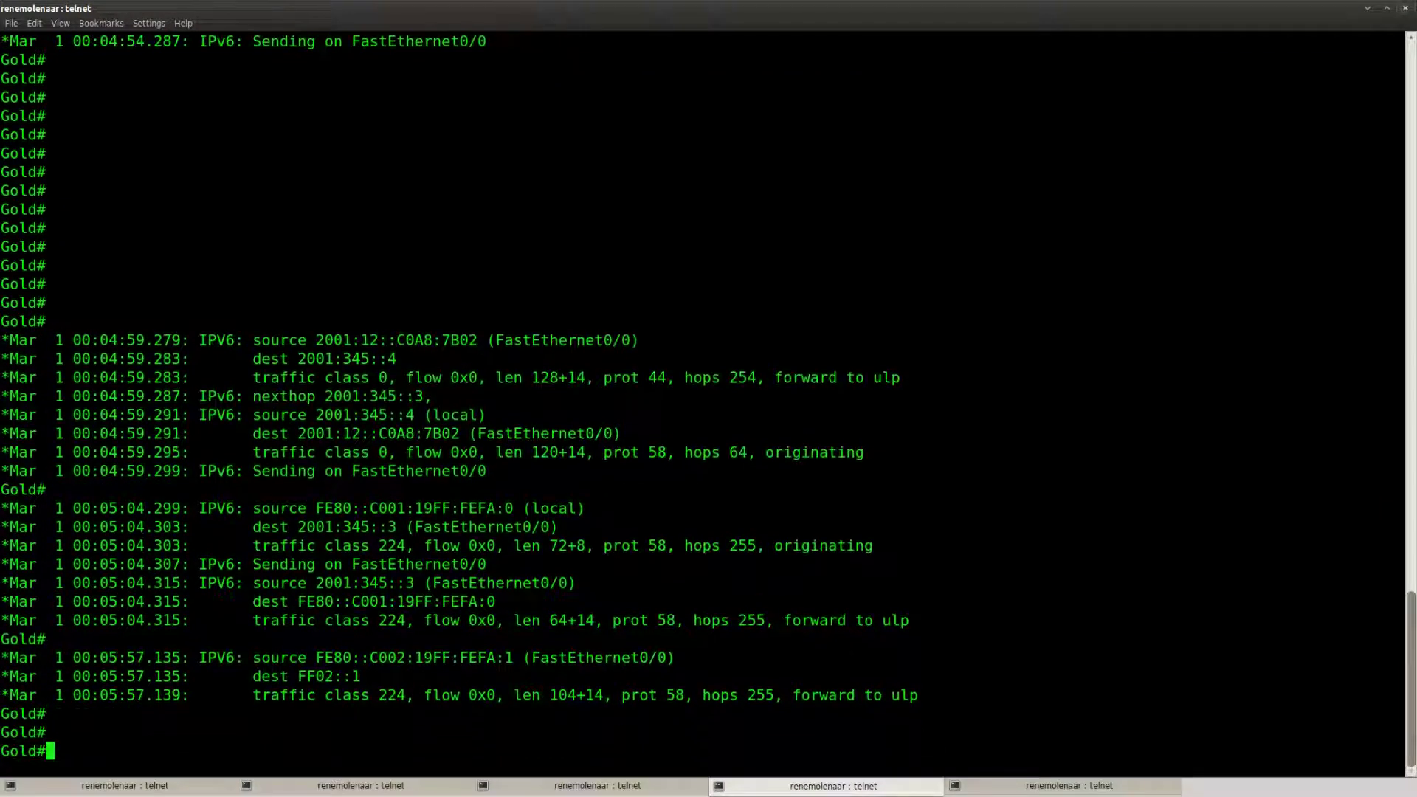
{"action": "type", "text": "ping"}
{"action": "key", "text": "Tab"}
{"action": "key", "text": "ctrl+shift+v"}
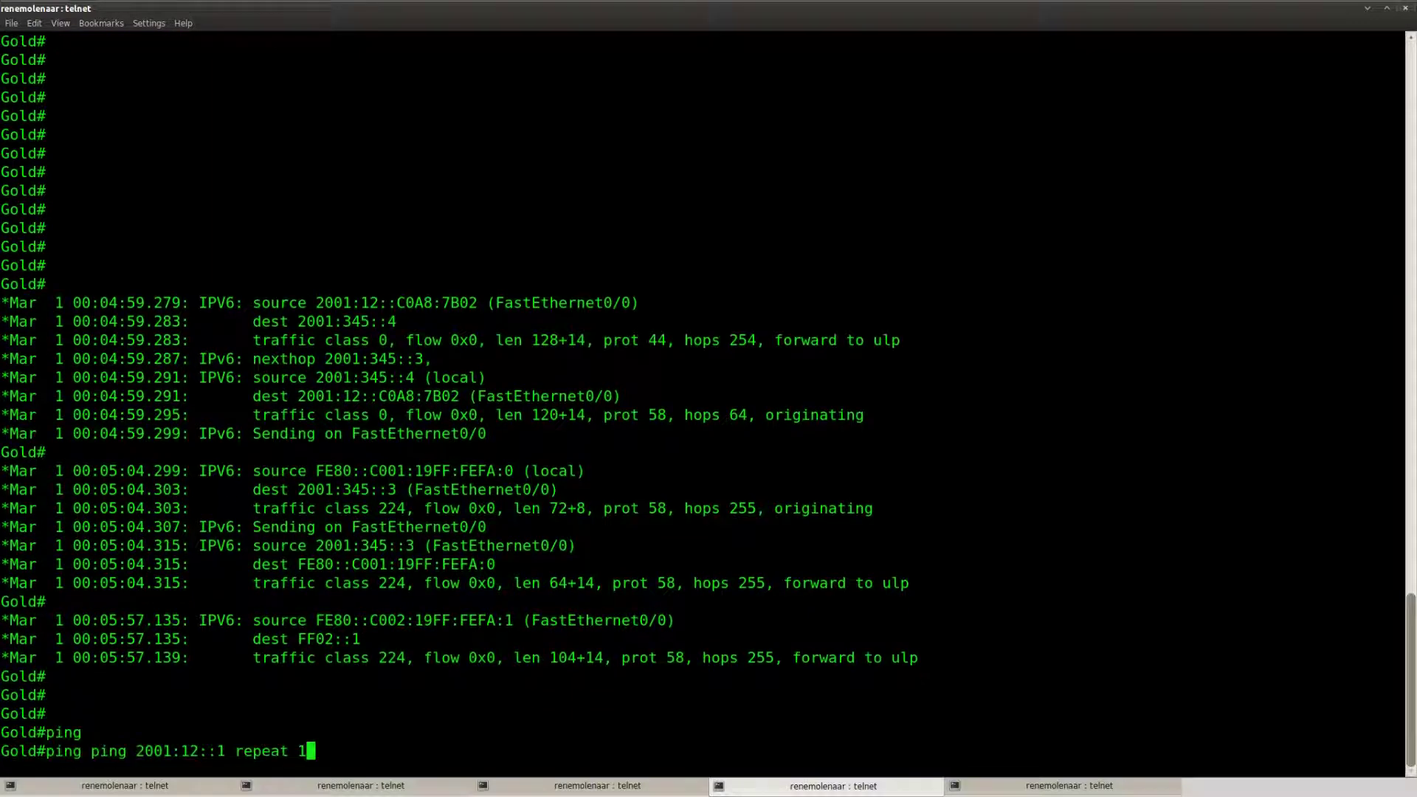
{"action": "key", "text": "Return"}
{"action": "key", "text": "ctrl+shift+v"}
{"action": "key", "text": "Return"}
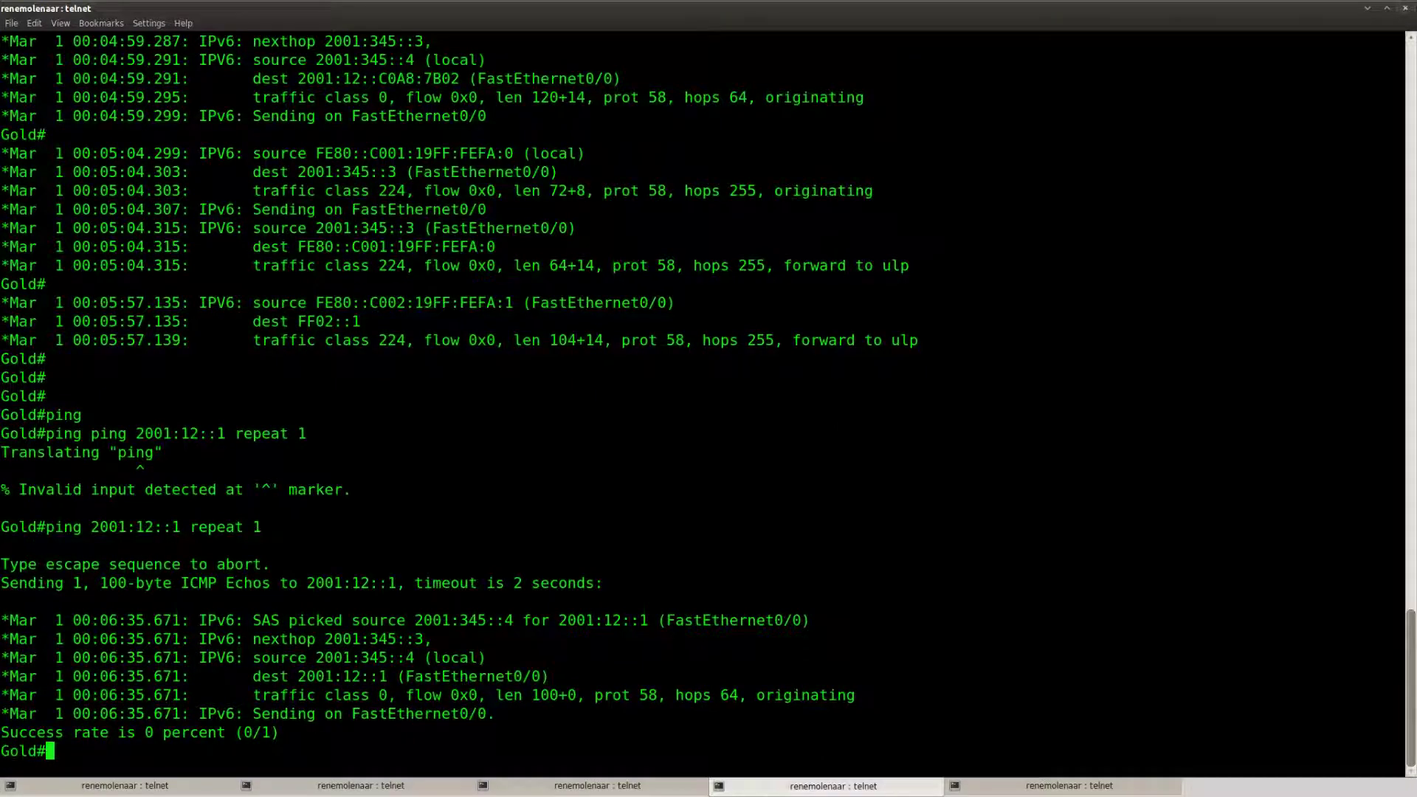
Step: Copy the translated address 2001:12::C0A8:7B02 from NATPT's configuration and ready Silver's prompt
{"action": "key", "text": "alt+Tab"}
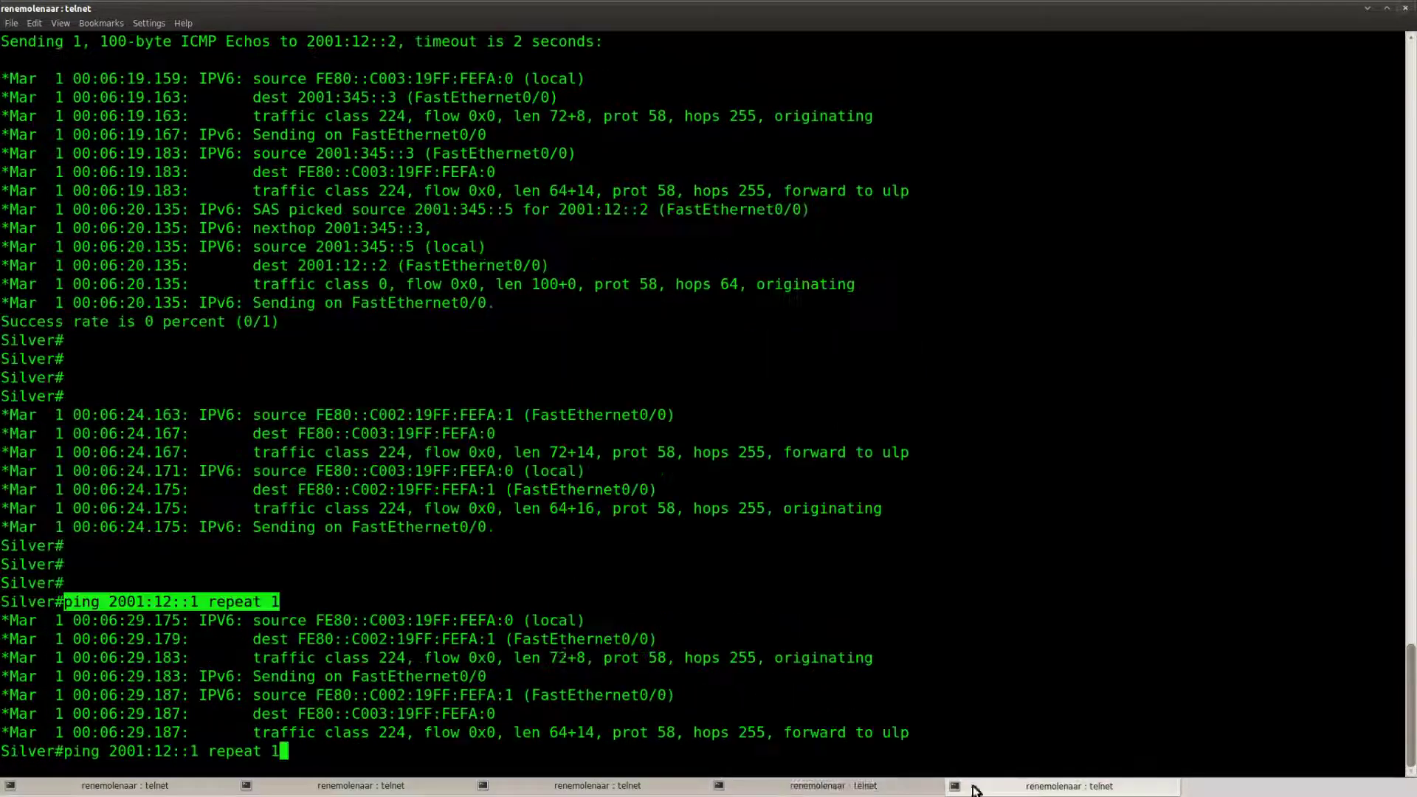
{"action": "key", "text": "BackSpace"}
{"action": "key", "text": "BackSpace"}
{"action": "key", "text": "BackSpace"}
{"action": "key", "text": "BackSpace"}
{"action": "key", "text": "BackSpace"}
{"action": "key", "text": "BackSpace"}
{"action": "key", "text": "BackSpace"}
{"action": "key", "text": "BackSpace"}
{"action": "key", "text": "BackSpace"}
{"action": "key", "text": "BackSpace"}
{"action": "key", "text": "BackSpace"}
{"action": "key", "text": "BackSpace"}
{"action": "key", "text": "BackSpace"}
{"action": "key", "text": "BackSpace"}
{"action": "key", "text": "BackSpace"}
{"action": "key", "text": "BackSpace"}
{"action": "key", "text": "BackSpace"}
{"action": "key", "text": "BackSpace"}
{"action": "key", "text": "BackSpace"}
{"action": "key", "text": "BackSpace"}
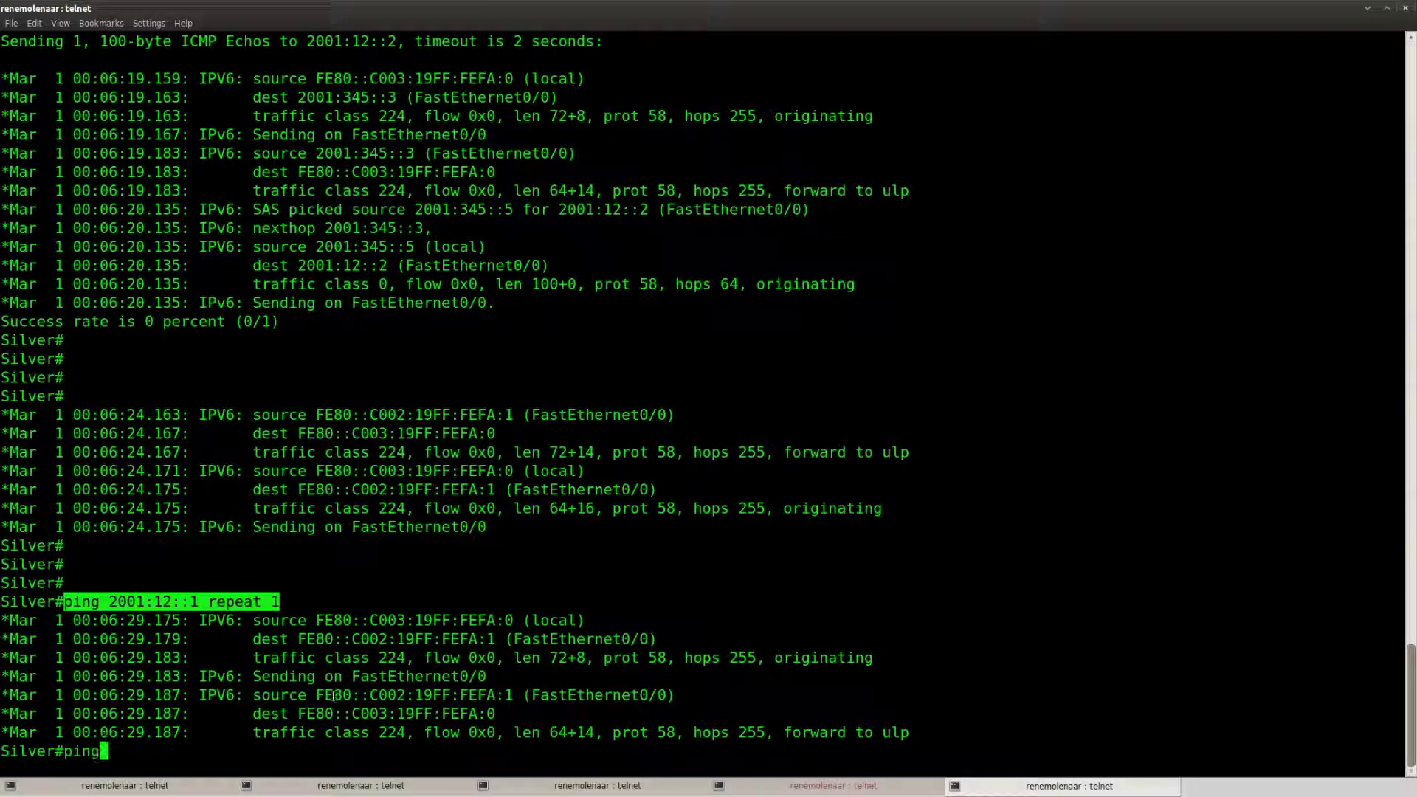
{"action": "left_click", "coordinate": [407, 792]}
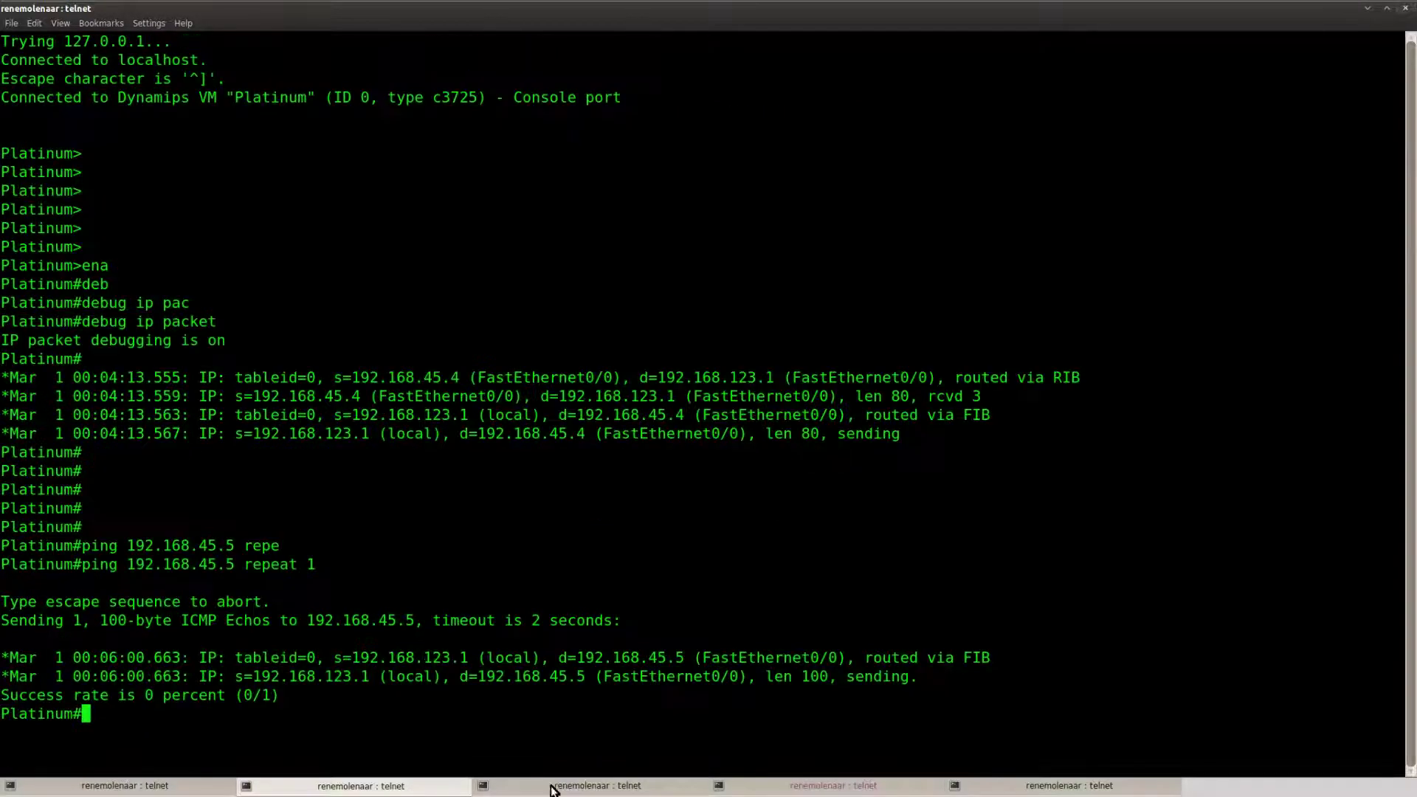
{"action": "key", "text": "shift+Right"}
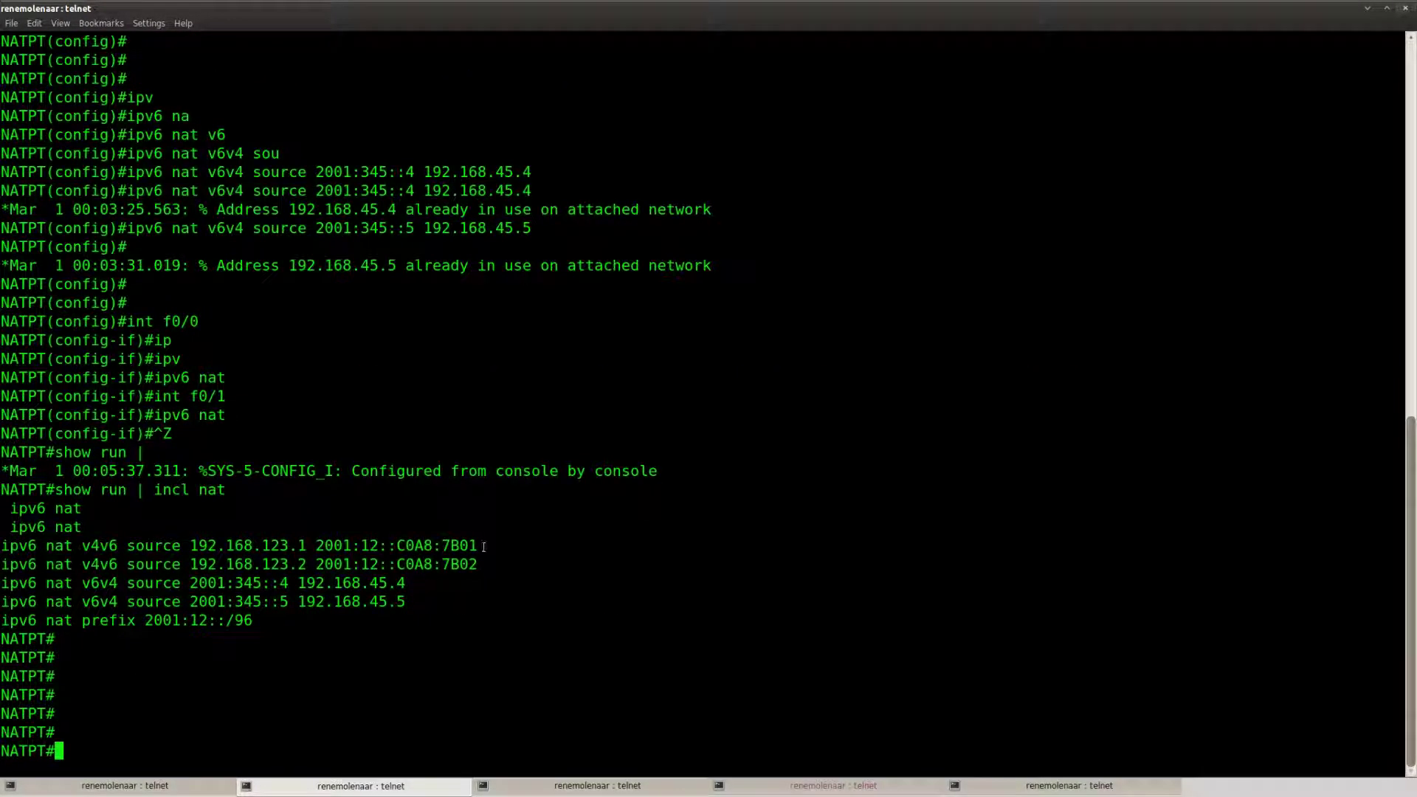
{"action": "left_click_drag", "start_coordinate": [474, 544], "coordinate": [316, 546]}
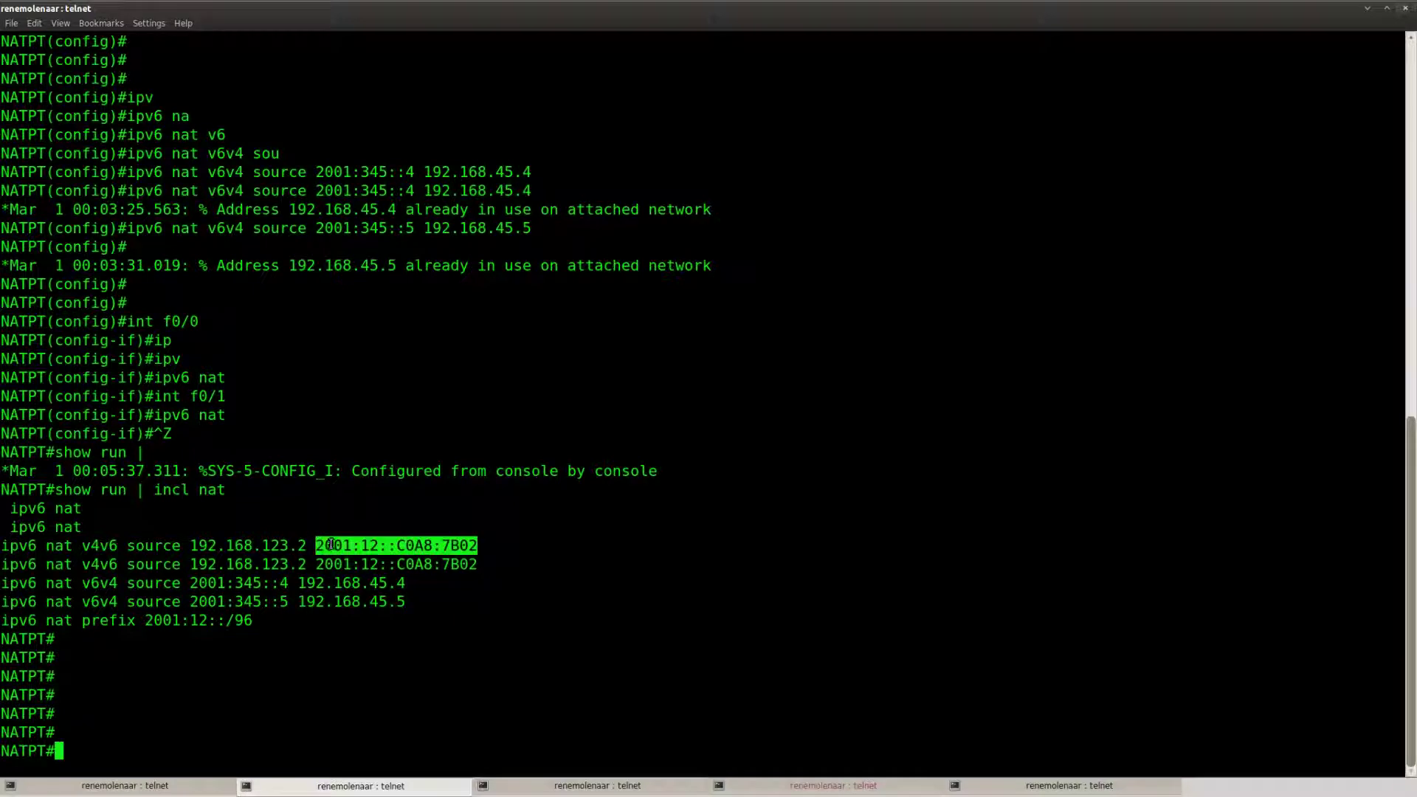
{"action": "right_click", "coordinate": [340, 546]}
{"action": "left_click", "coordinate": [339, 550]}
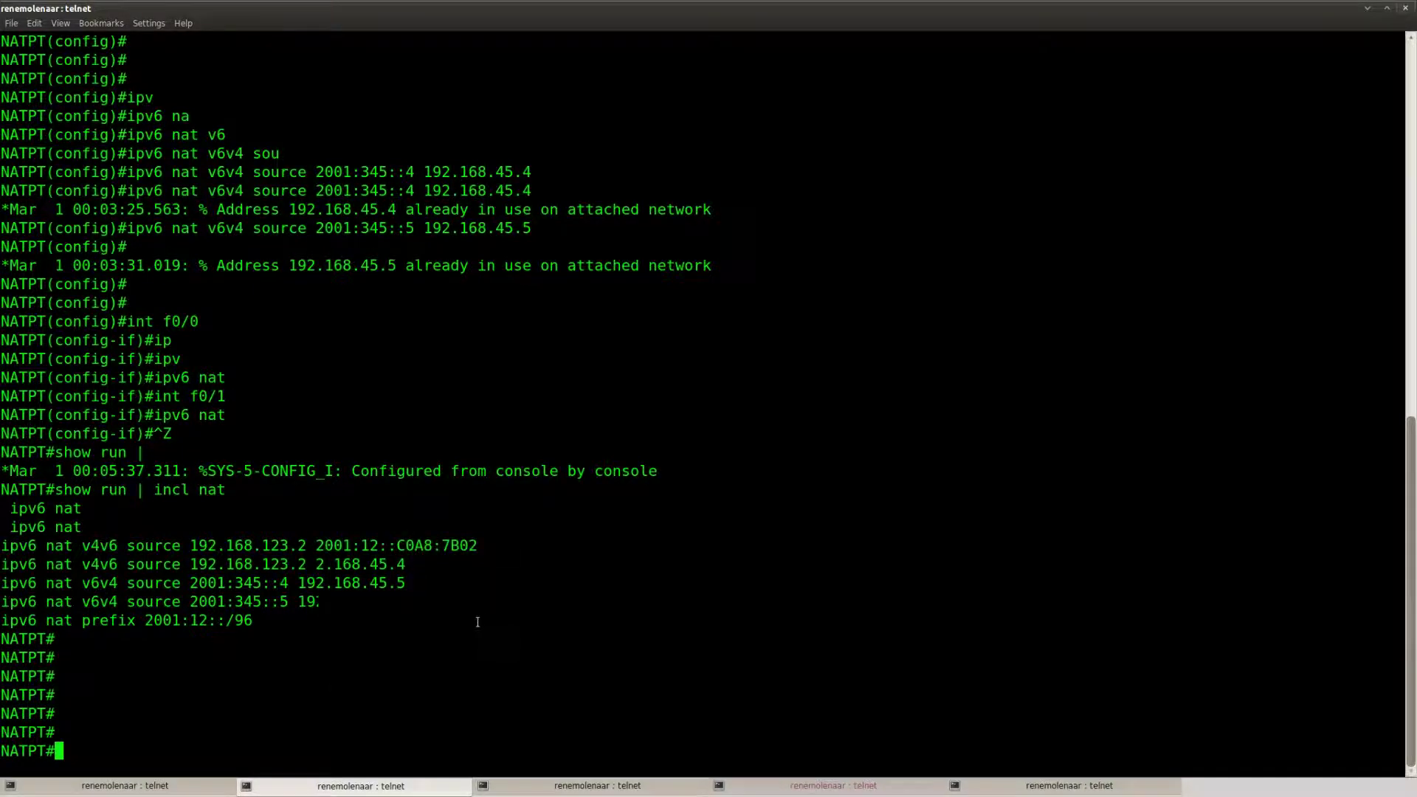
{"action": "key", "text": "Return"}
{"action": "key", "text": "Return"}
{"action": "key", "text": "Return"}
{"action": "left_click", "coordinate": [1088, 788]}
{"action": "key", "text": "Return"}
{"action": "key", "text": "Return"}
Step: From Silver, ping the pasted address 2001:12::C0A8:7B02 with repeat 1
{"action": "type", "text": "pin"}
{"action": "key", "text": "Tab"}
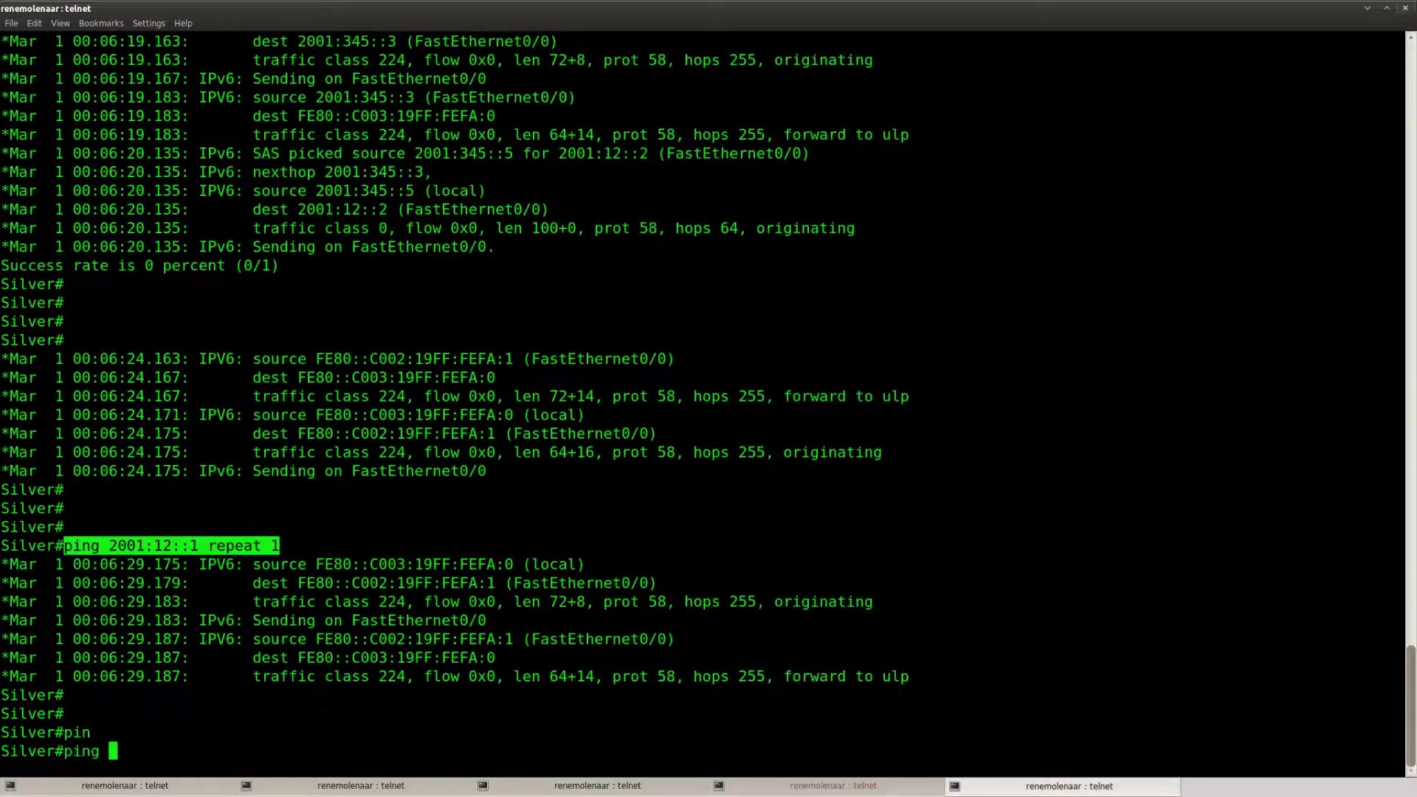
{"action": "key", "text": "ctrl+shift+v"}
{"action": "type", "text": "repe"}
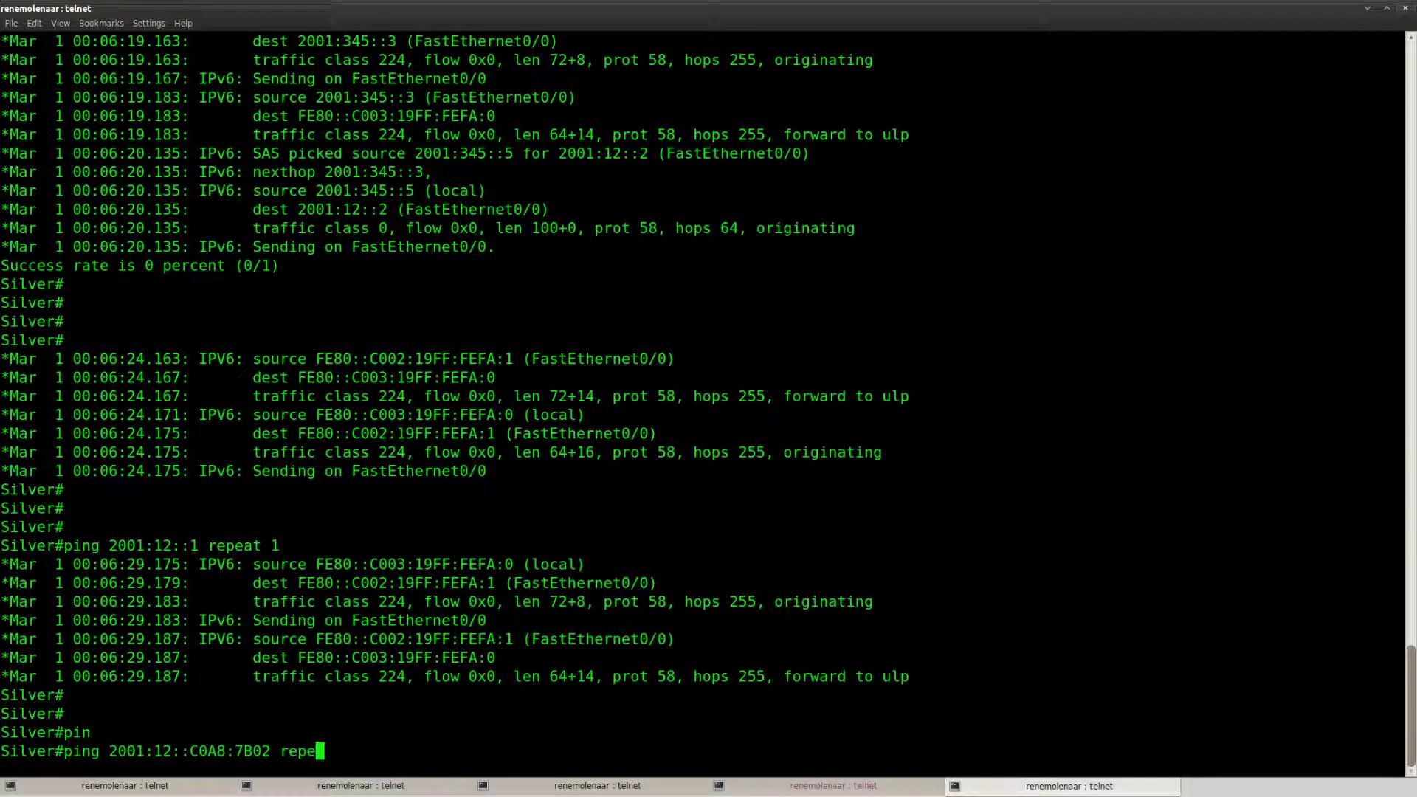
{"action": "key", "text": "Tab"}
{"action": "type", "text": "1"}
{"action": "key", "text": "Return"}
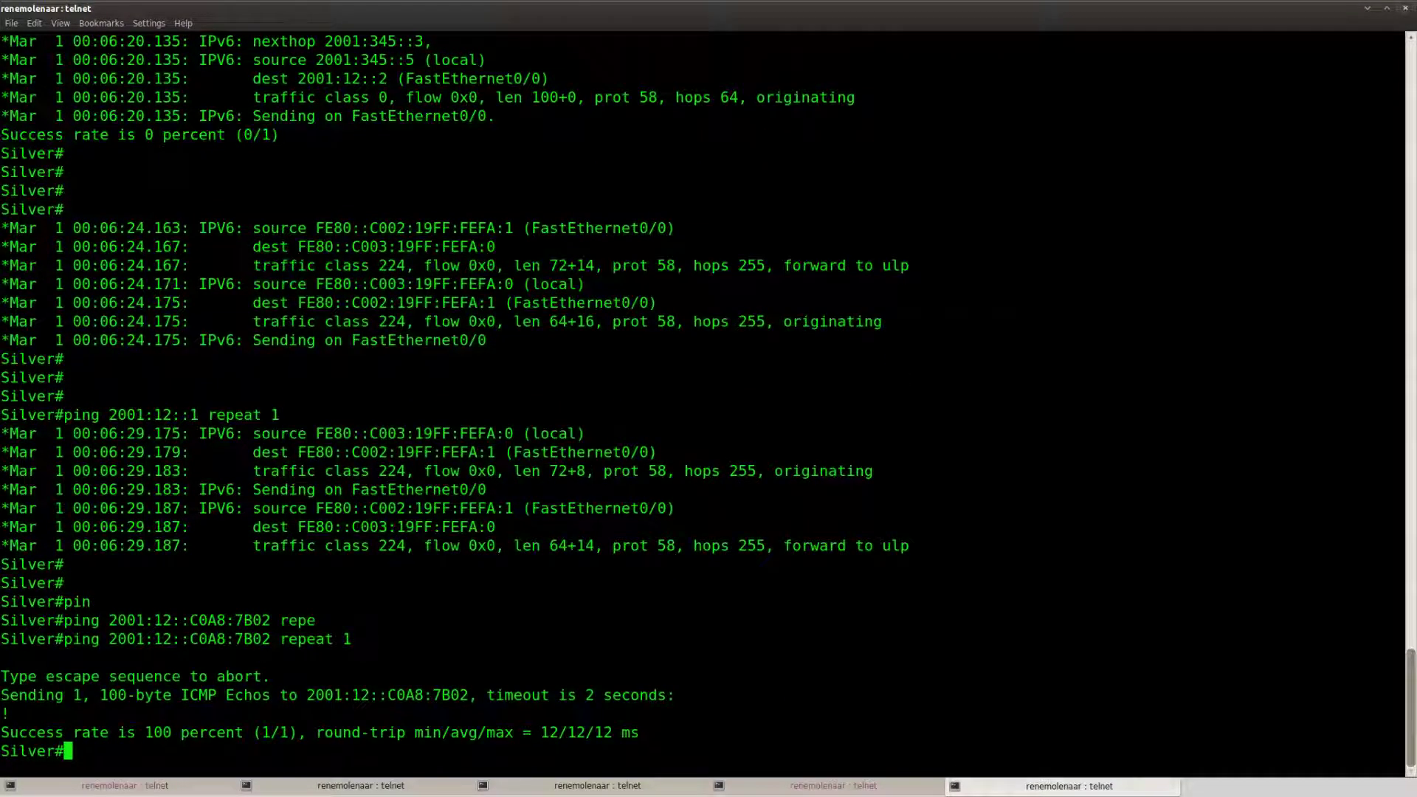
Step: Ping 2001:12::C0A8:7B01 with repeat 1 from Silver
{"action": "key", "text": "Up"}
{"action": "key", "text": "Left"}
{"action": "key", "text": "Left"}
{"action": "key", "text": "Left"}
{"action": "key", "text": "Left"}
{"action": "key", "text": "Left"}
{"action": "key", "text": "Left"}
{"action": "key", "text": "Left"}
{"action": "key", "text": "Left"}
{"action": "key", "text": "Left"}
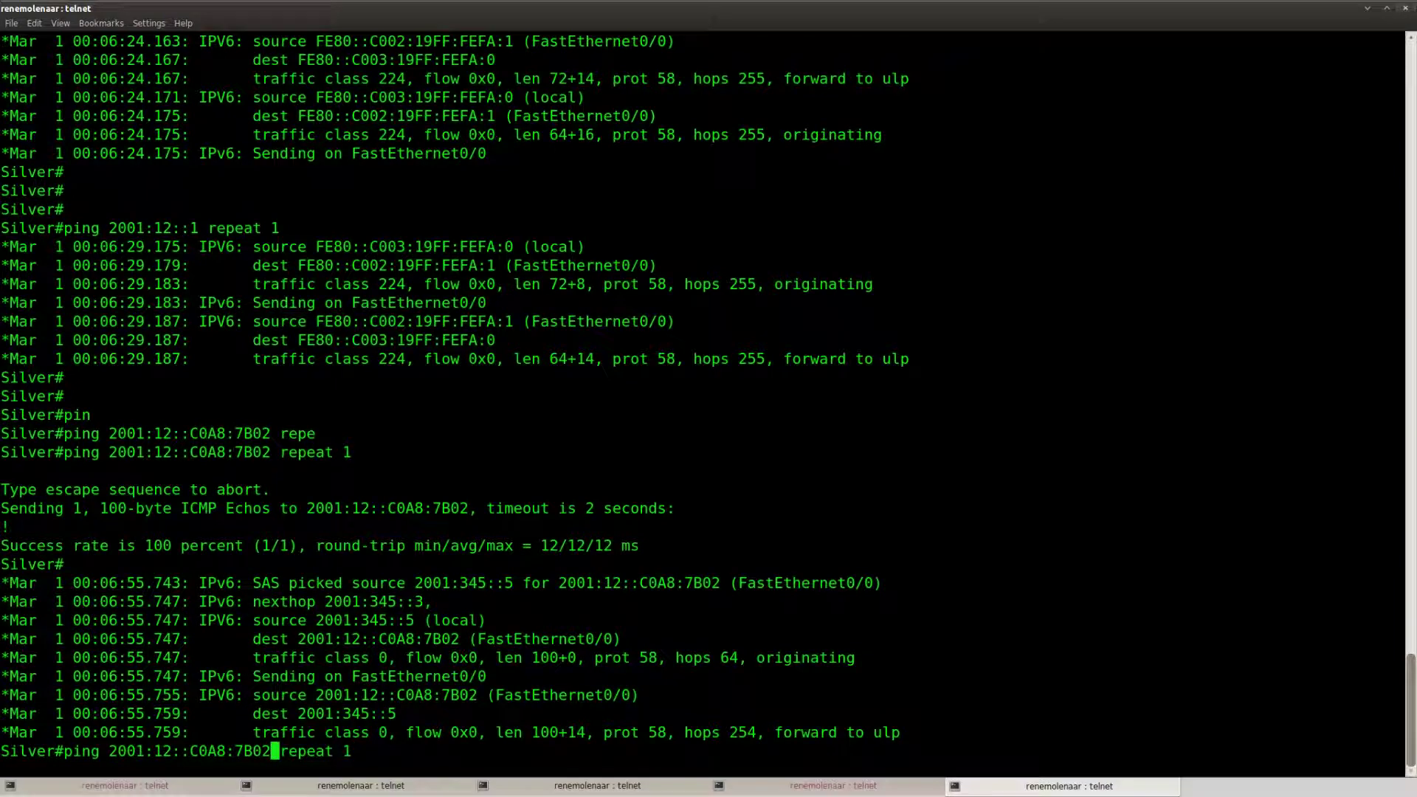
{"action": "key", "text": "BackSpace"}
{"action": "type", "text": "1"}
{"action": "key", "text": "Return"}
{"action": "key", "text": "Return"}
{"action": "key", "text": "Return"}
{"action": "key", "text": "Return"}
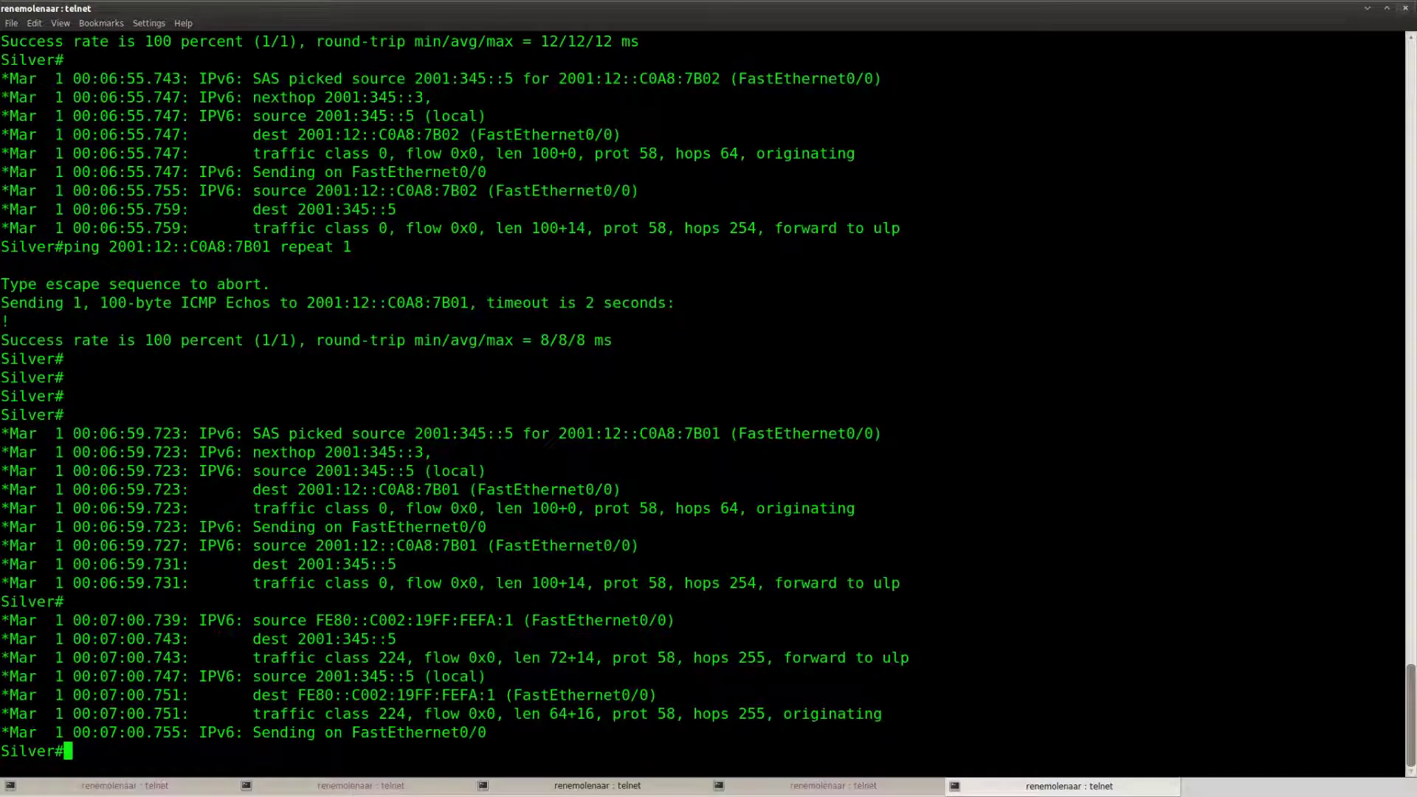
Step: On Platinum, rerun the single ping to 192.168.45.5 several times until it succeeds
{"action": "left_click", "coordinate": [411, 786]}
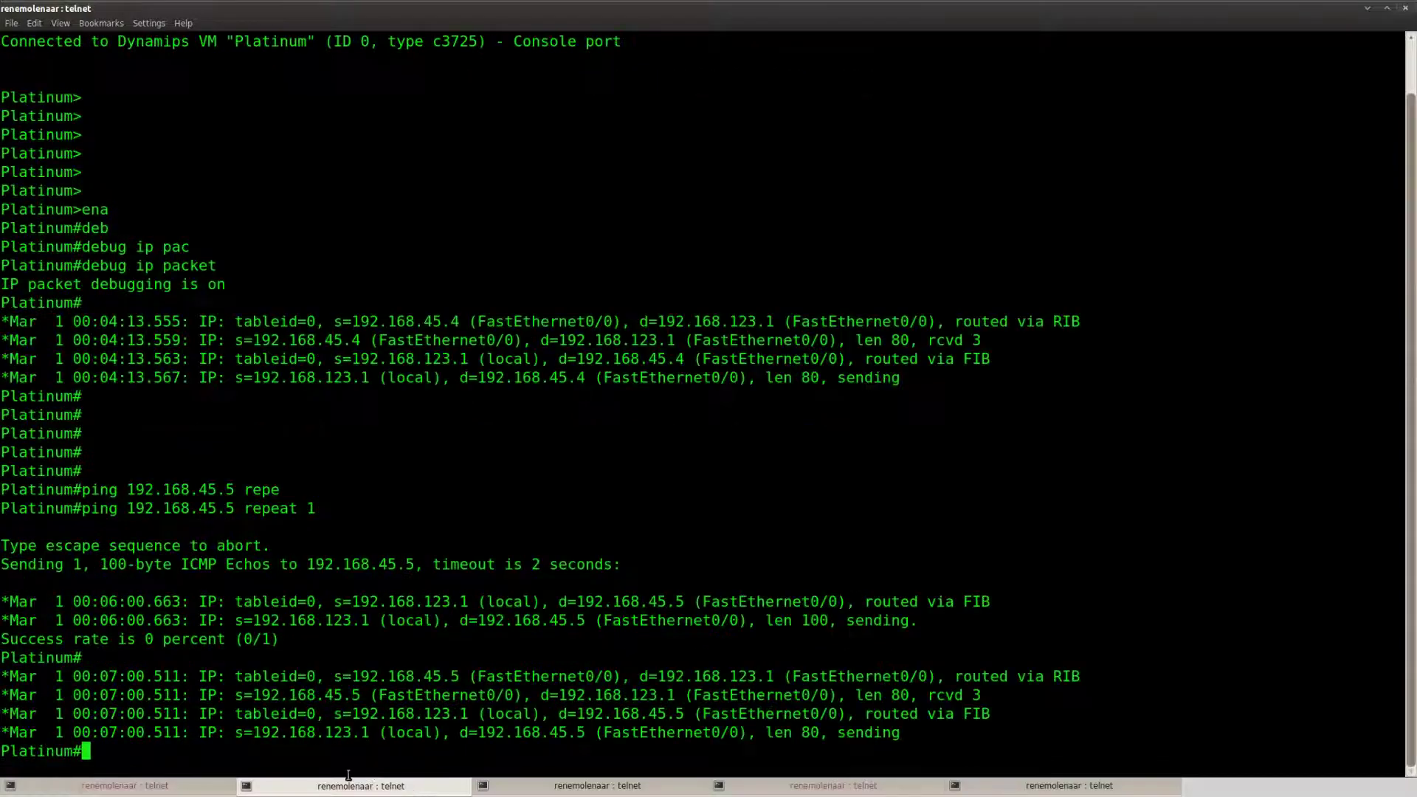
{"action": "key", "text": "Return"}
{"action": "key", "text": "Return"}
{"action": "key", "text": "Up"}
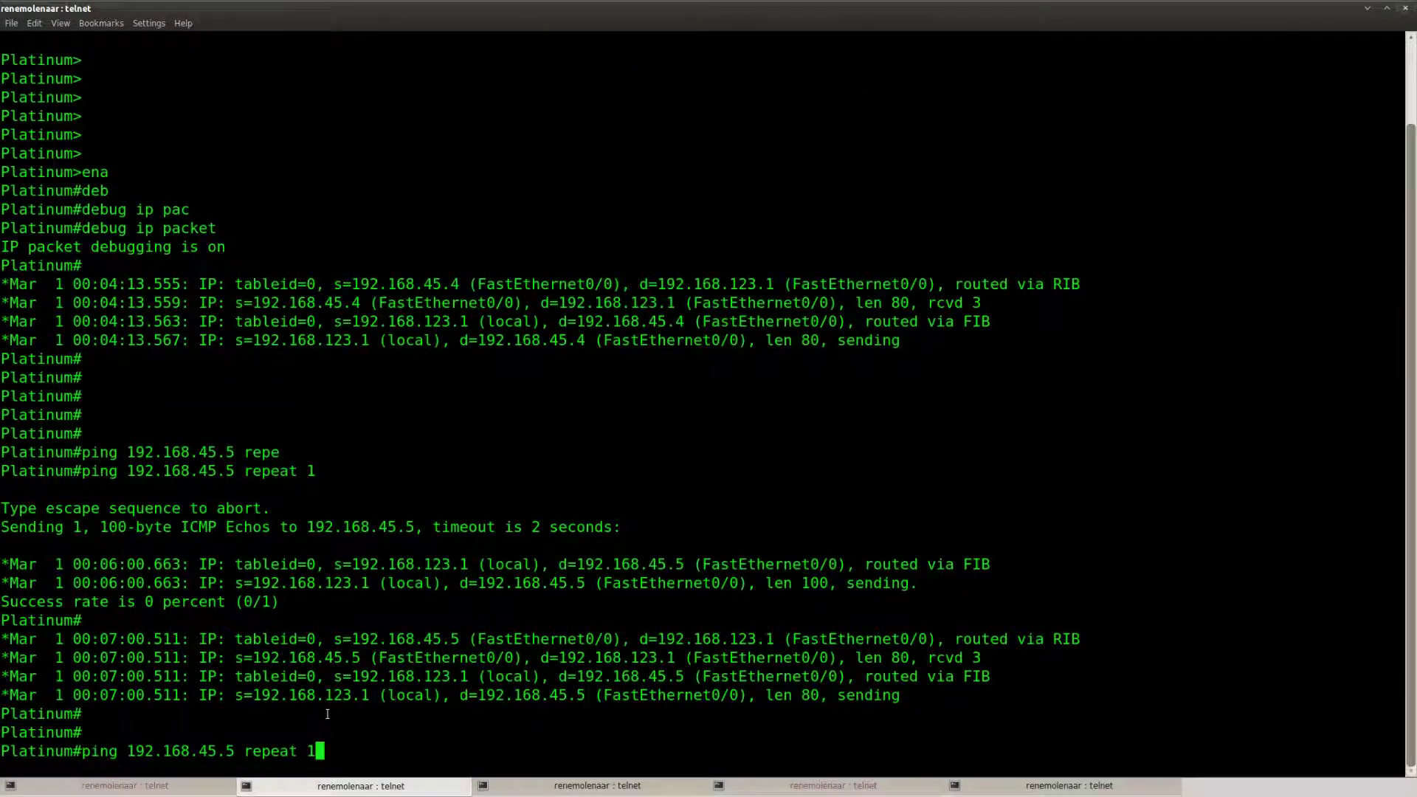
{"action": "key", "text": "Return"}
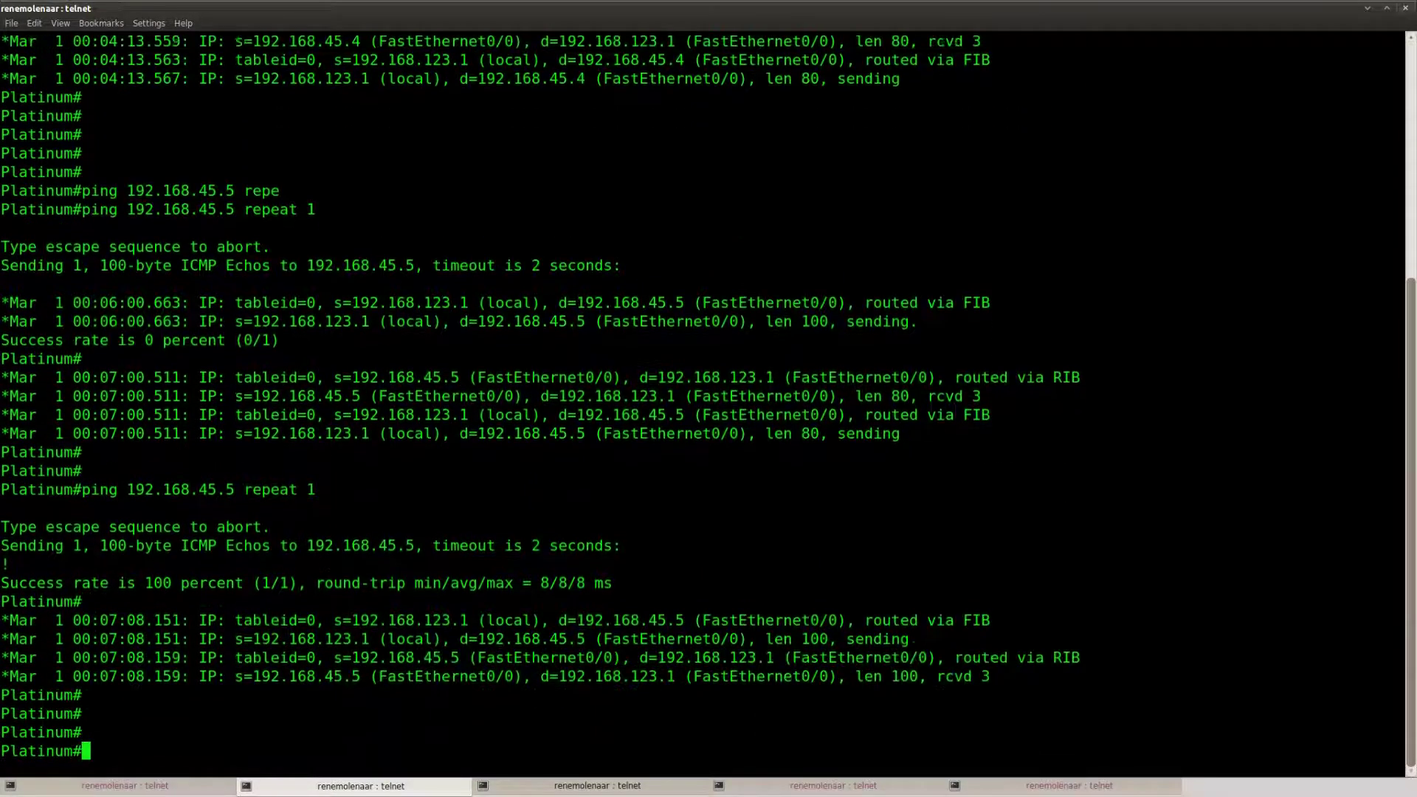
{"action": "key", "text": "Up"}
{"action": "key", "text": "Return"}
{"action": "key", "text": "Up"}
{"action": "key", "text": "Return"}
{"action": "key", "text": "Up"}
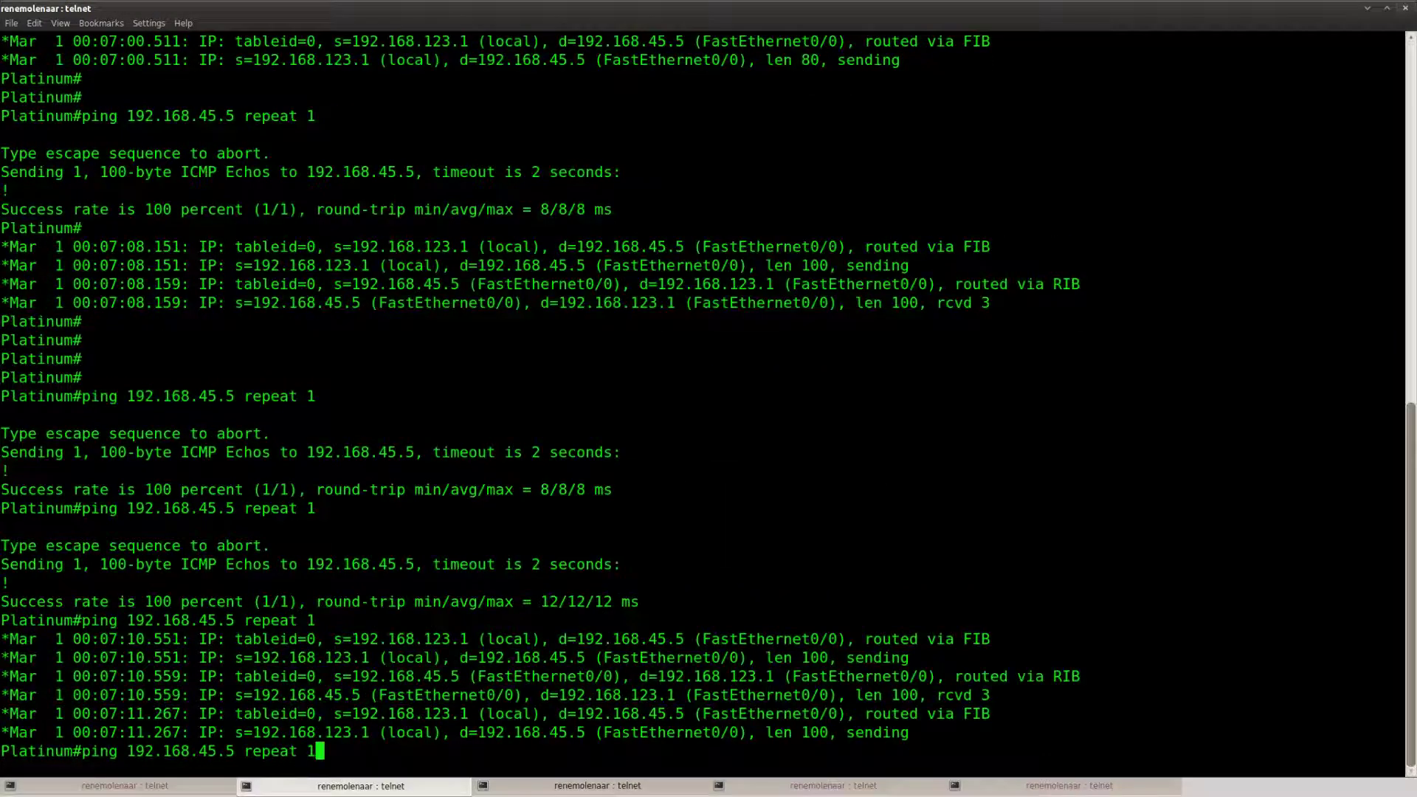
{"action": "key", "text": "Return"}
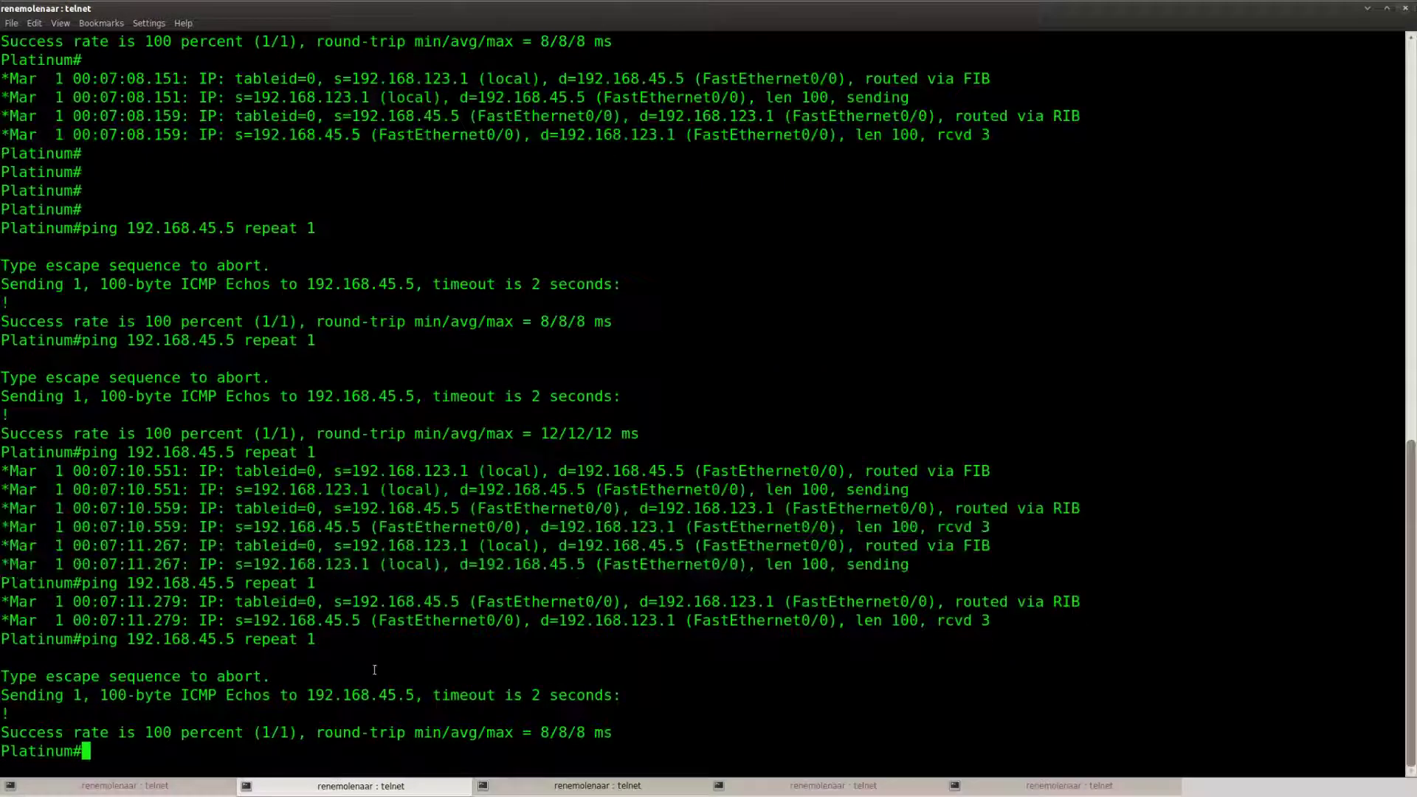
Step: Turn on 'debug ipv6 nat' on the NATPT router
{"action": "key", "text": "alt+Tab"}
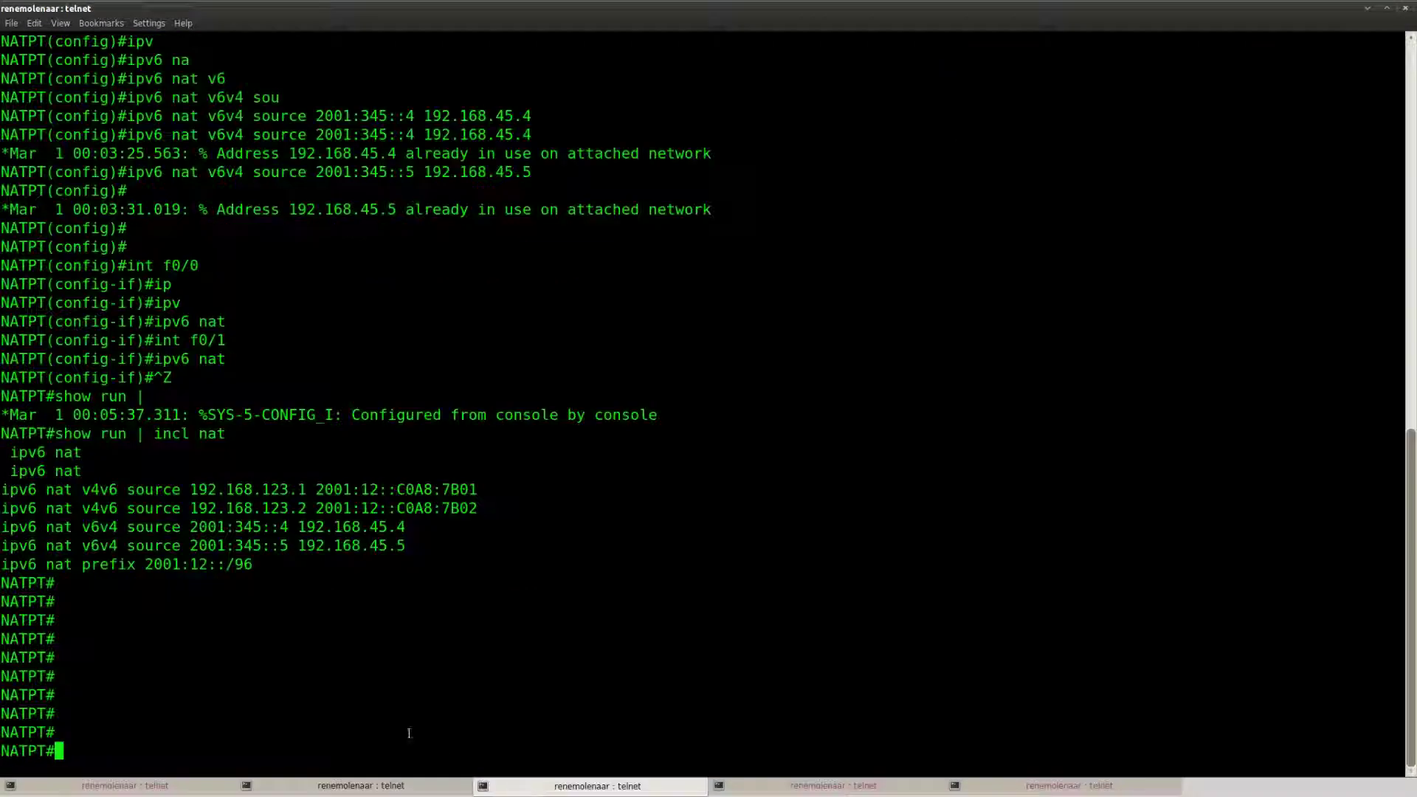
{"action": "type", "text": "deb"}
{"action": "key", "text": "Tab"}
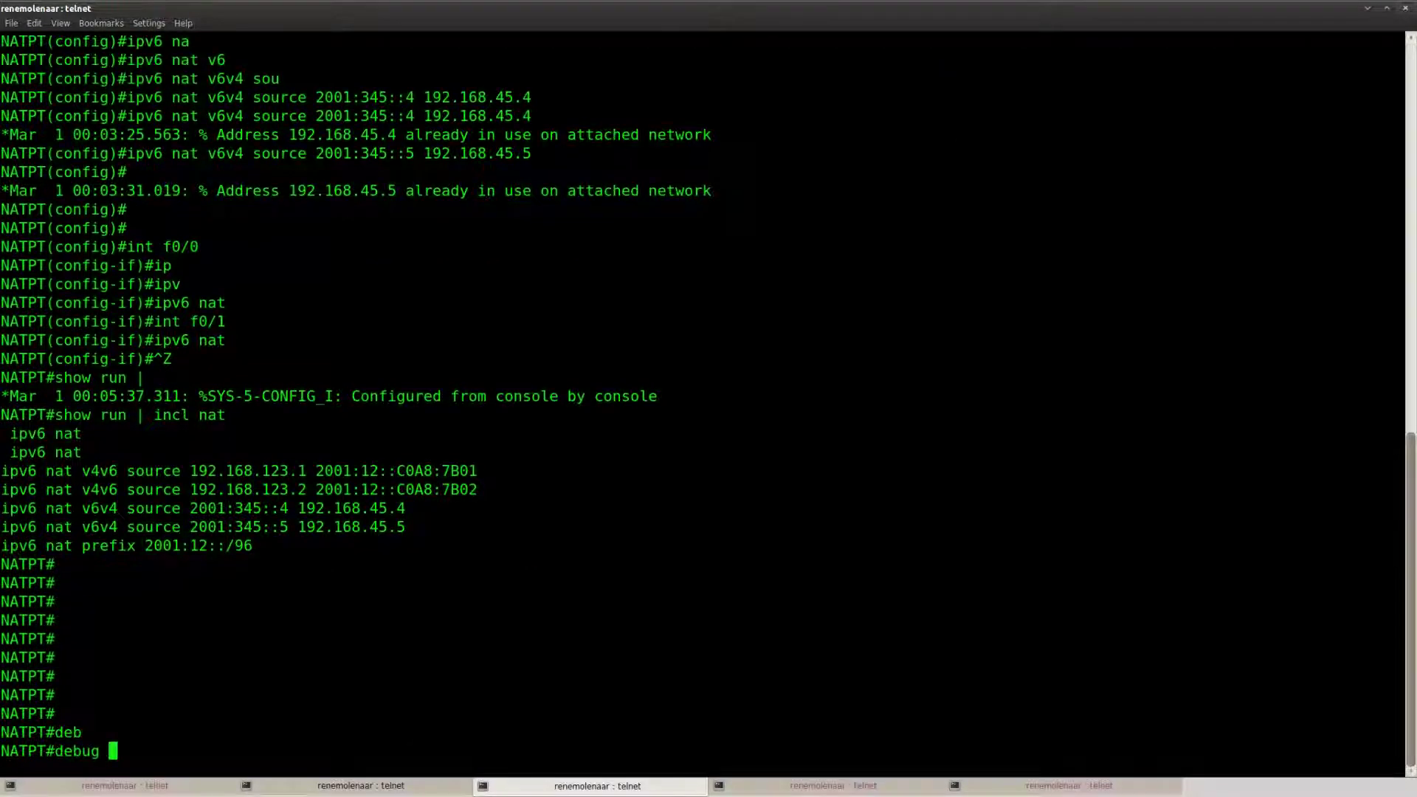
{"action": "type", "text": "ipv"}
{"action": "key", "text": "Tab"}
{"action": "type", "text": "nat"}
{"action": "key", "text": "Return"}
Step: Rerun Silver's ping to 2001:12::C0A8:7B01 to generate translated traffic
{"action": "left_click", "coordinate": [361, 785]}
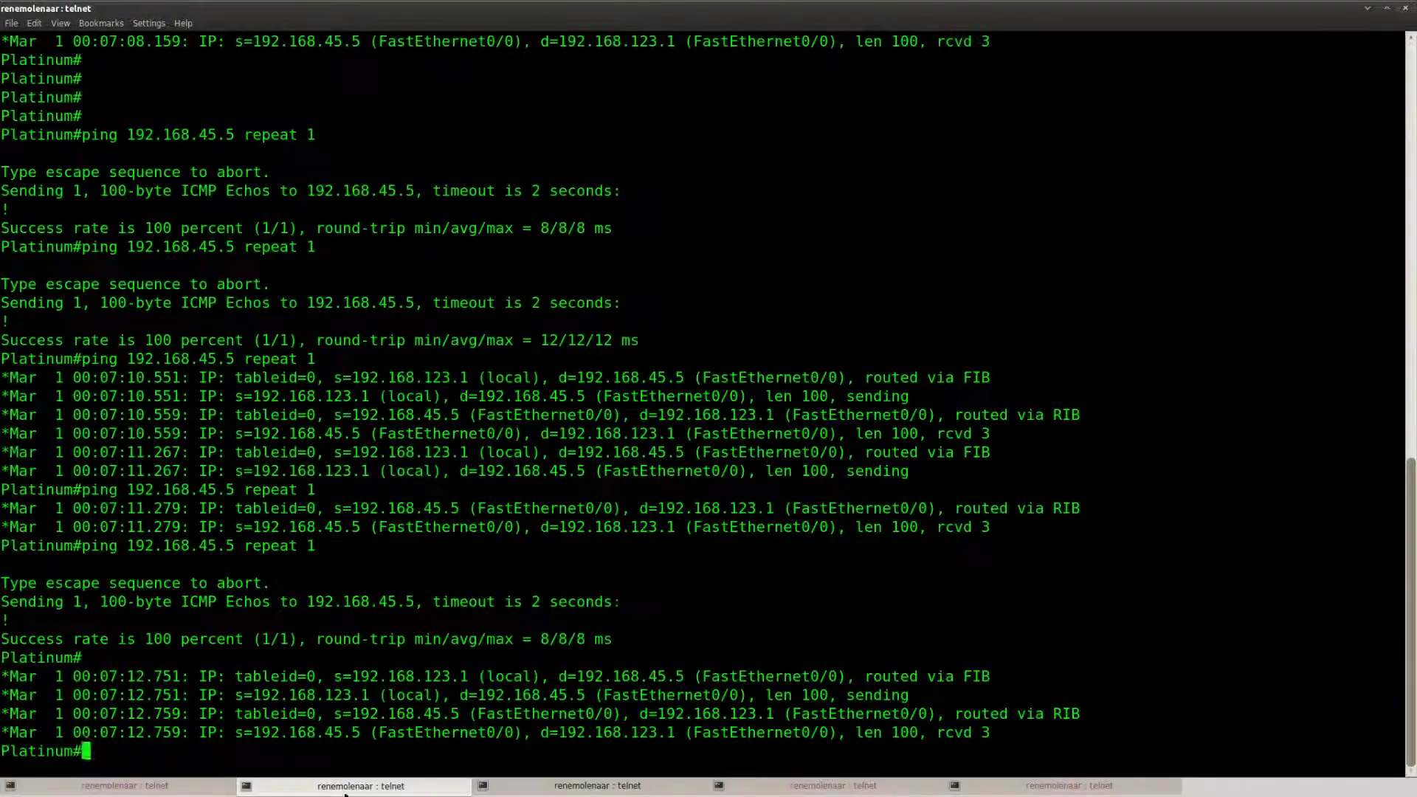
{"action": "left_click", "coordinate": [834, 785]}
{"action": "left_click", "coordinate": [971, 793]}
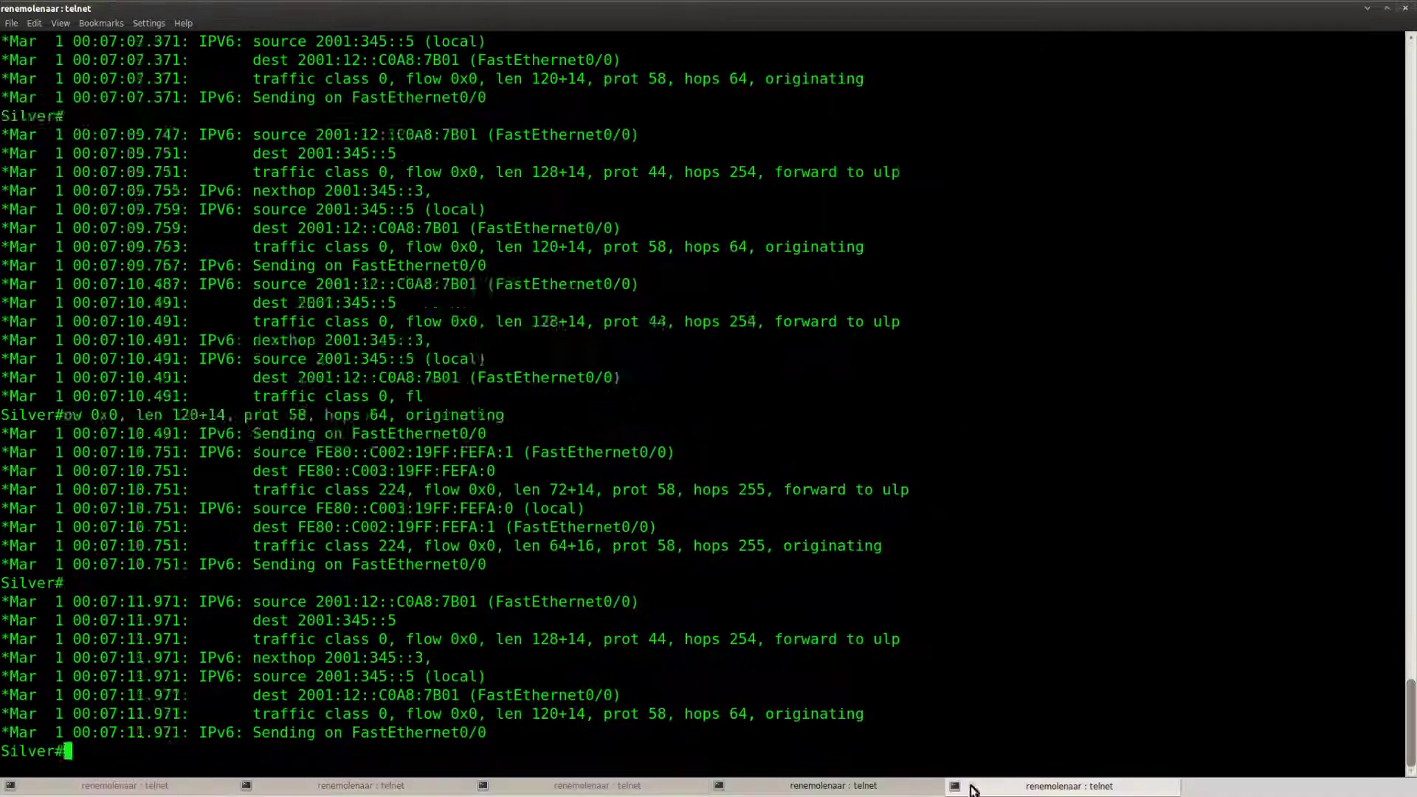
{"action": "key", "text": "Up"}
{"action": "key", "text": "Return"}
Step: Review NATPT's debug output, highlighting the four ICMP translation lines
{"action": "left_click", "coordinate": [583, 786]}
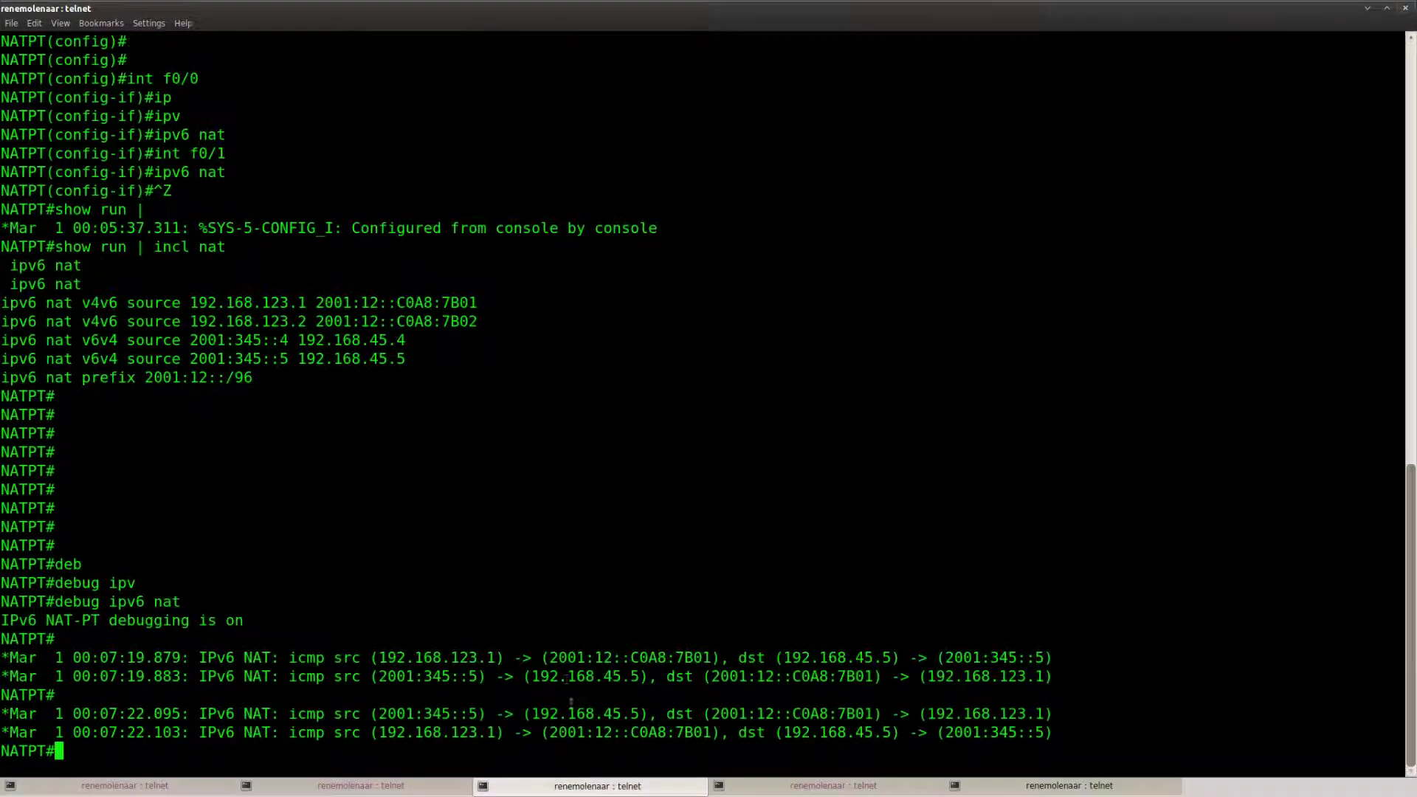
{"action": "key", "text": "Return"}
{"action": "key", "text": "Return"}
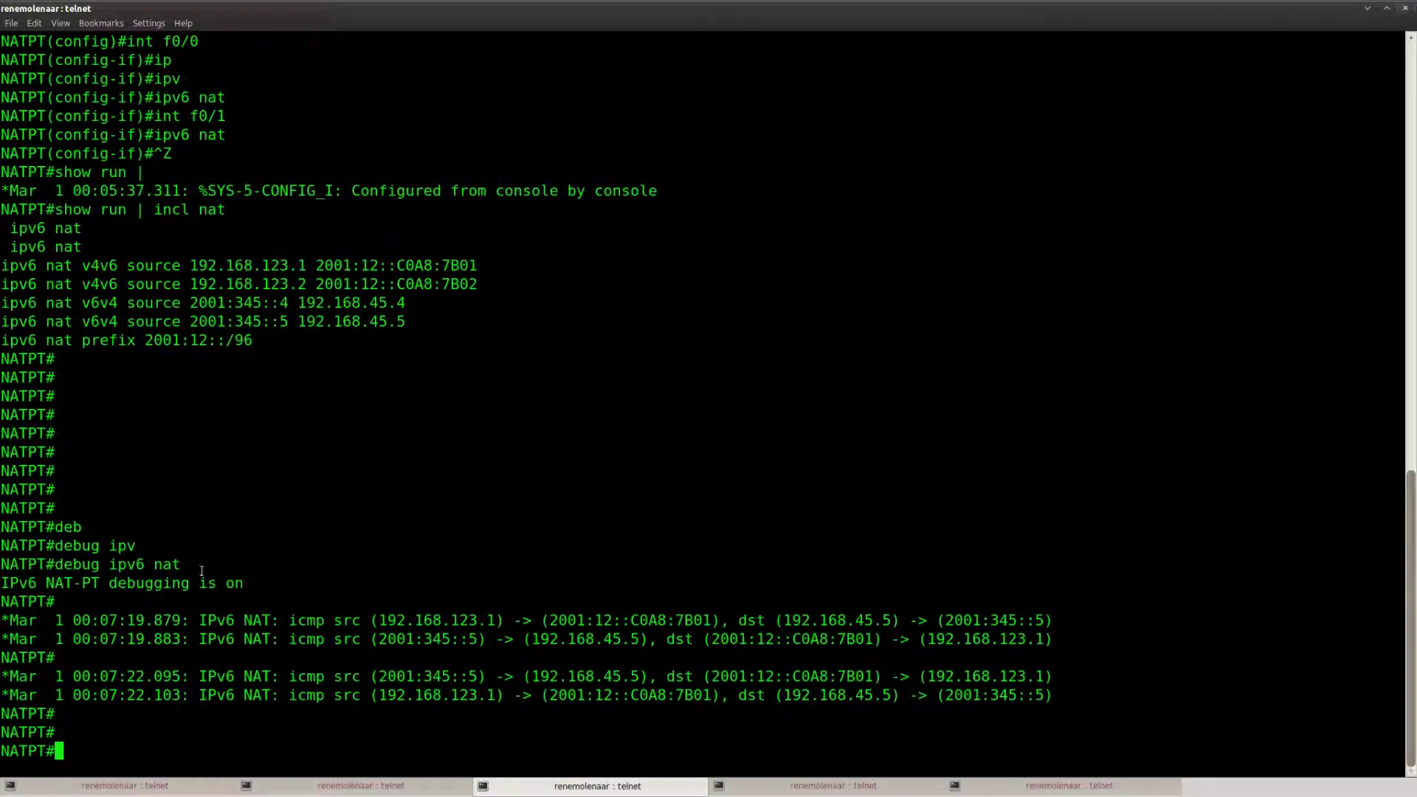
{"action": "left_click_drag", "start_coordinate": [178, 564], "coordinate": [1, 566]}
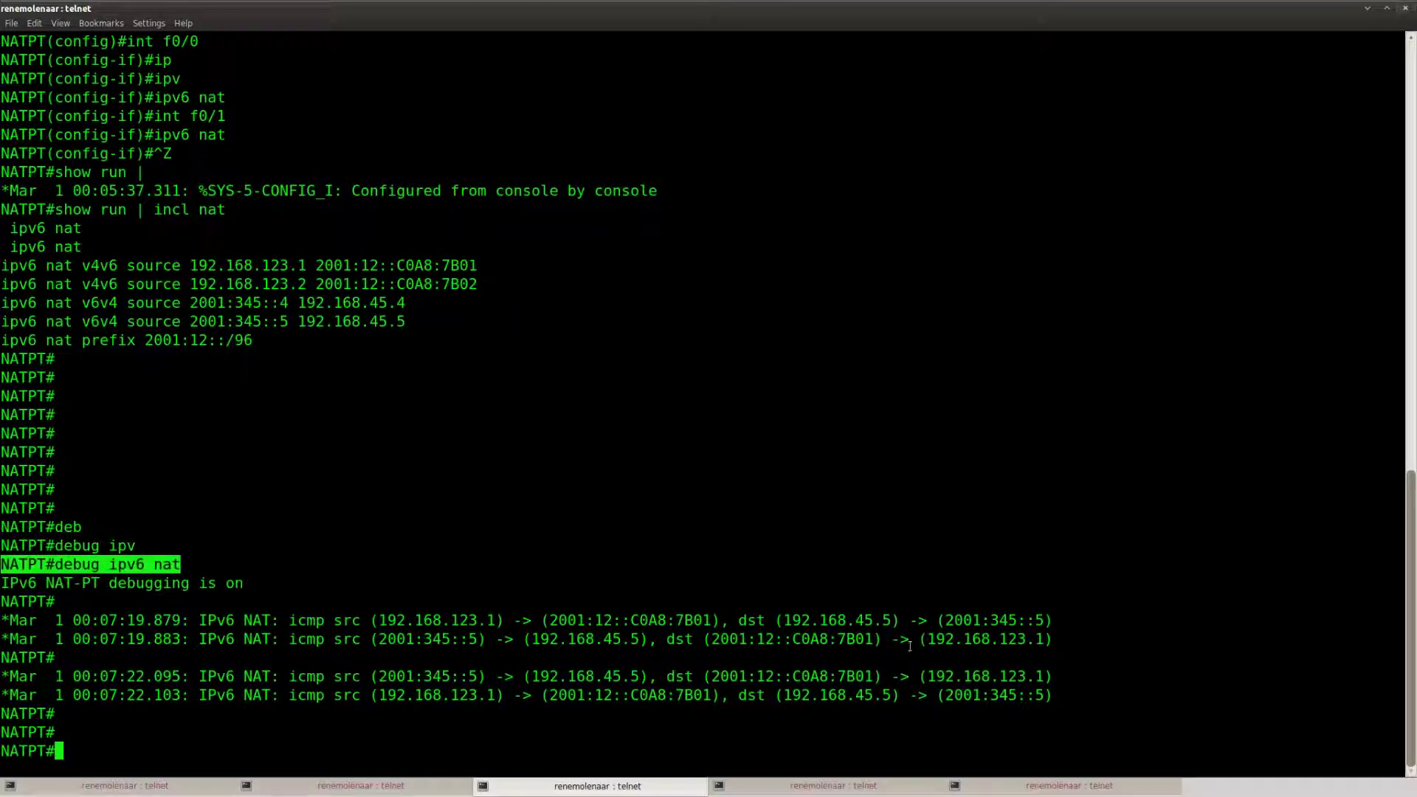
{"action": "left_click_drag", "start_coordinate": [1048, 696], "coordinate": [4, 617]}
{"action": "left_click", "coordinate": [166, 627]}
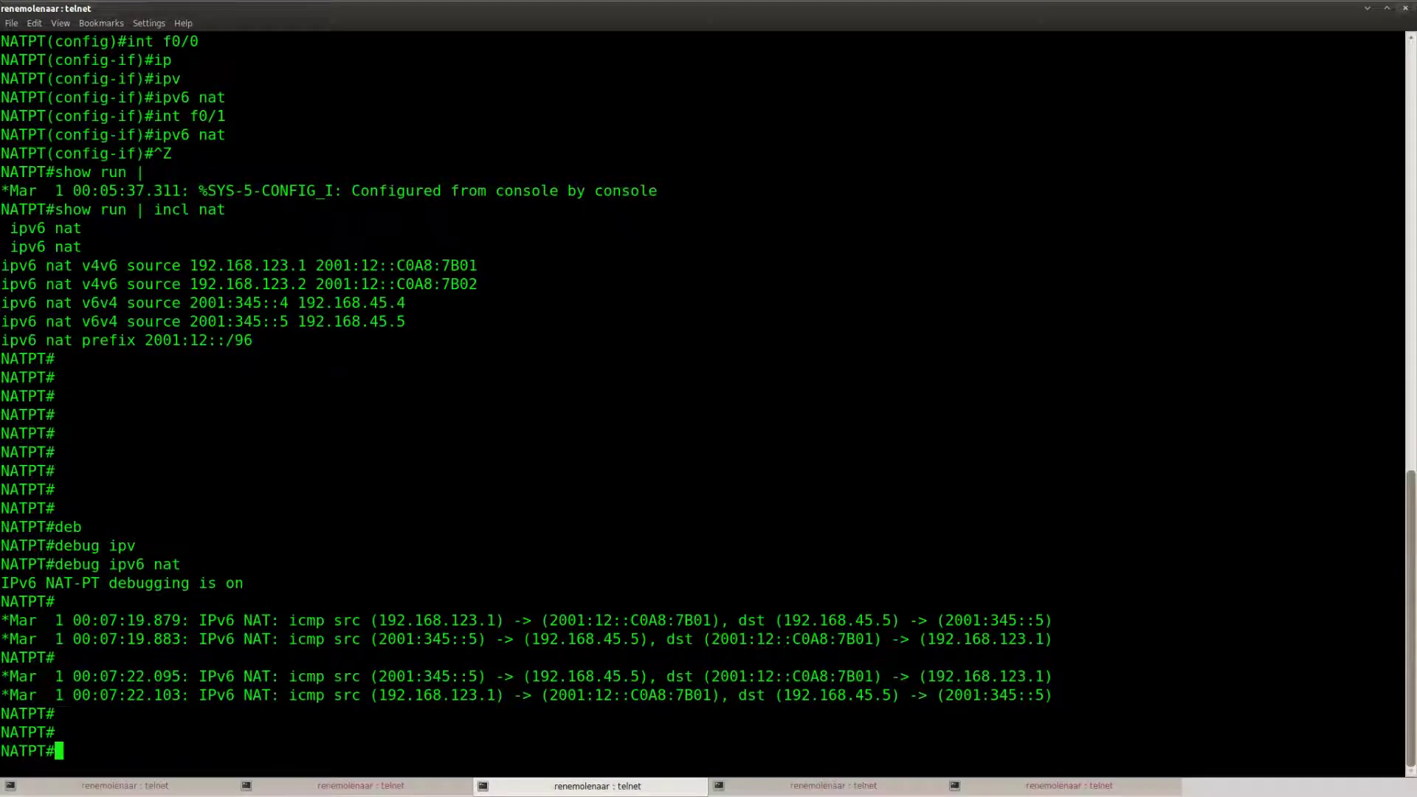
Step: Return to the GNS3 Vault IPv6 NAT-PT Static page and scroll to its Goal list
{"action": "key", "text": "alt+Tab"}
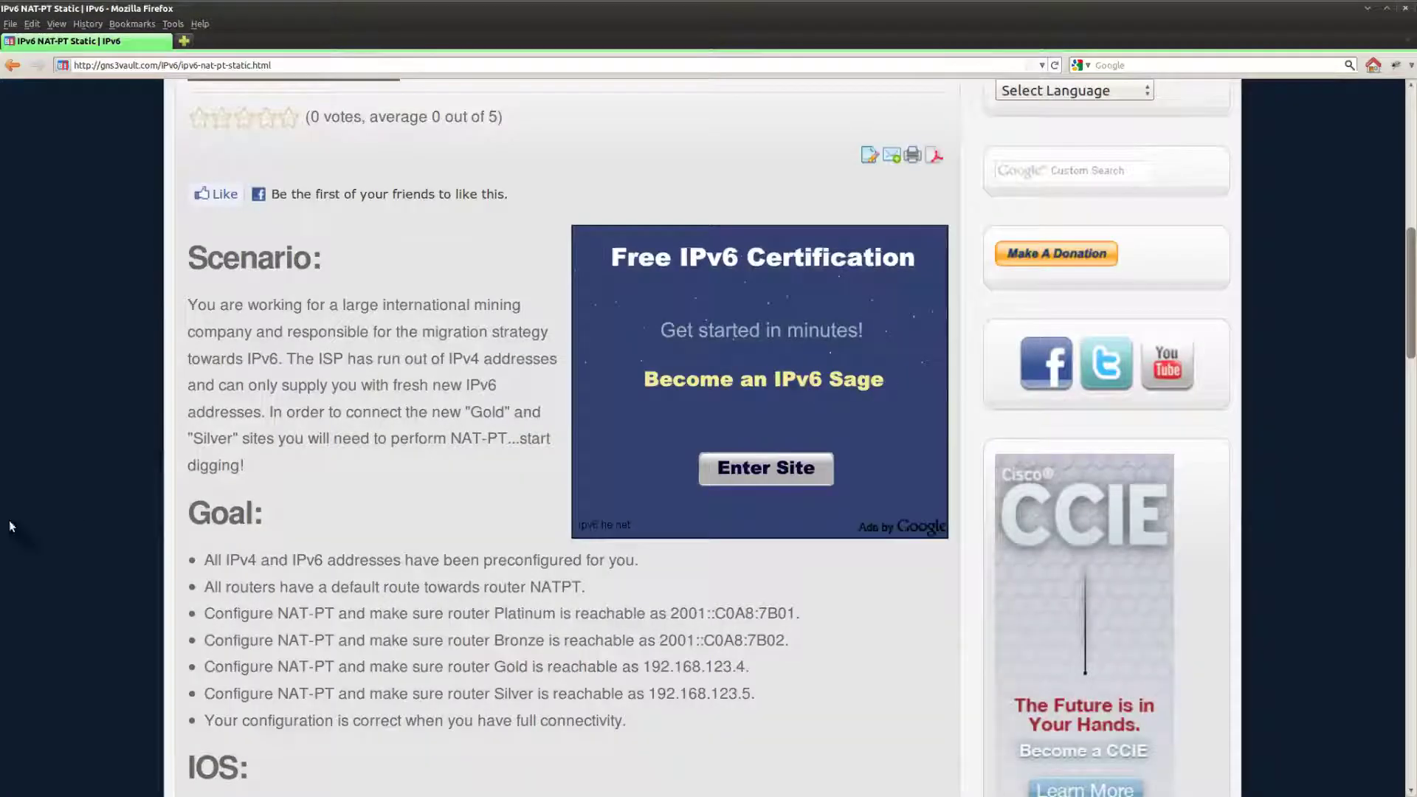
{"action": "scroll", "coordinate": [53, 515], "scroll_direction": "down", "scroll_amount": 2}
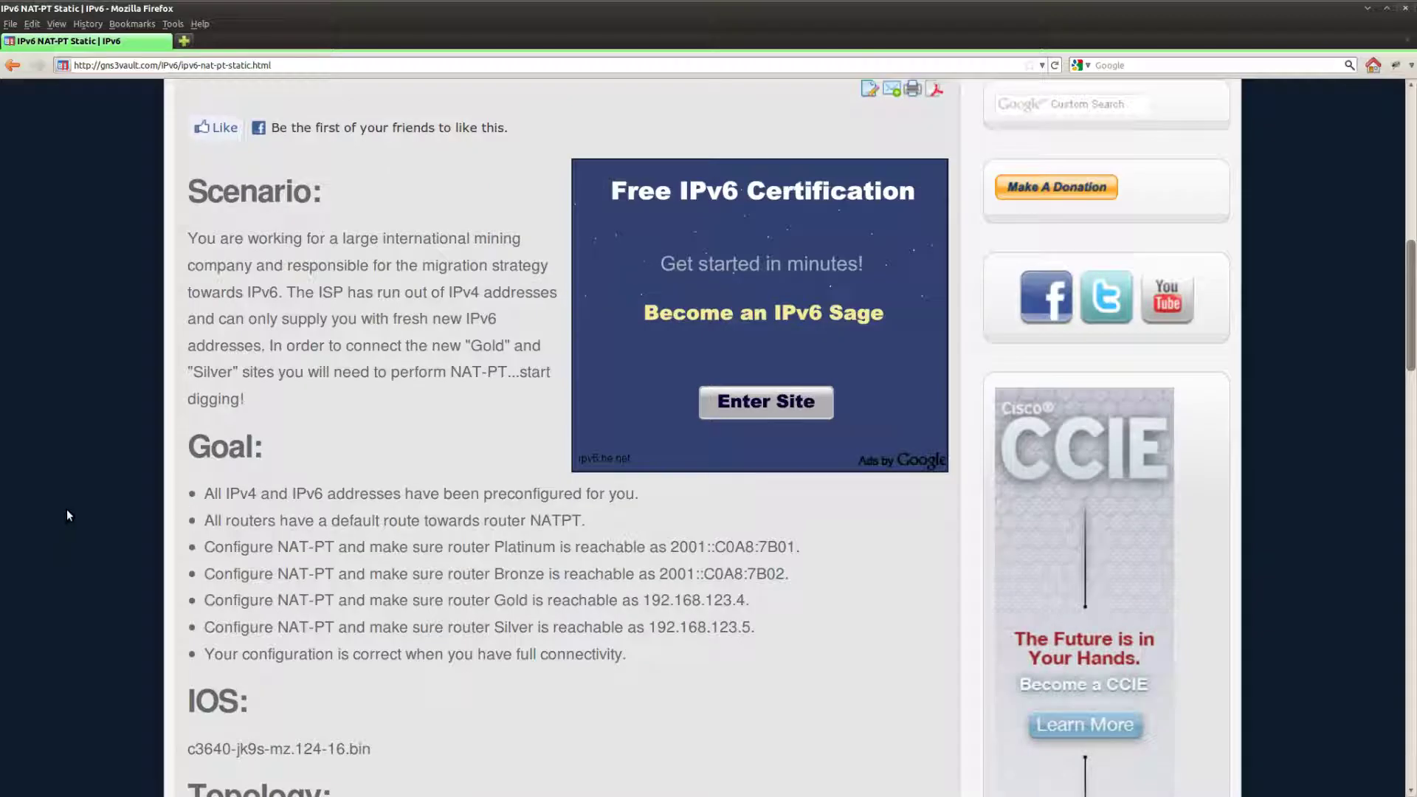